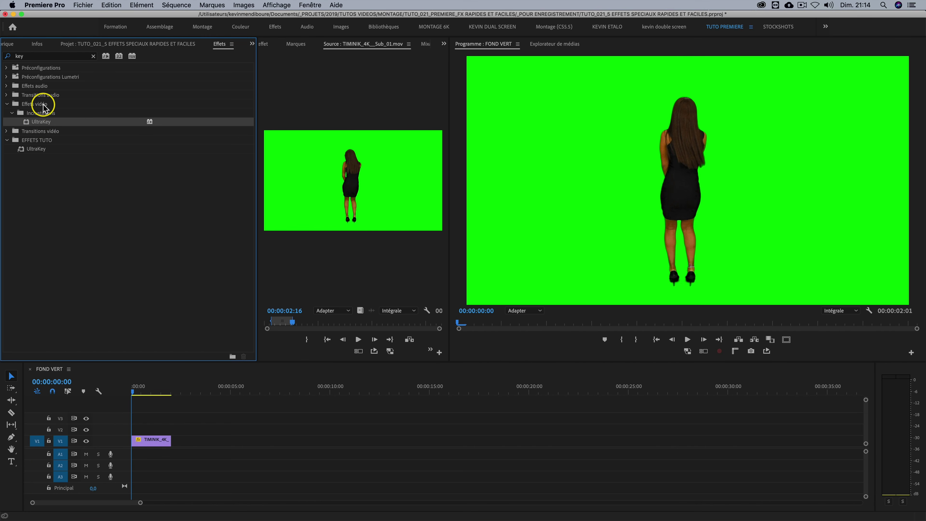
# - Apply the UltraKey effect to the green-screen clip on V1 and sample the green background as its key colour
pyautogui.moveTo(39, 126); pyautogui.dragTo(154, 446)
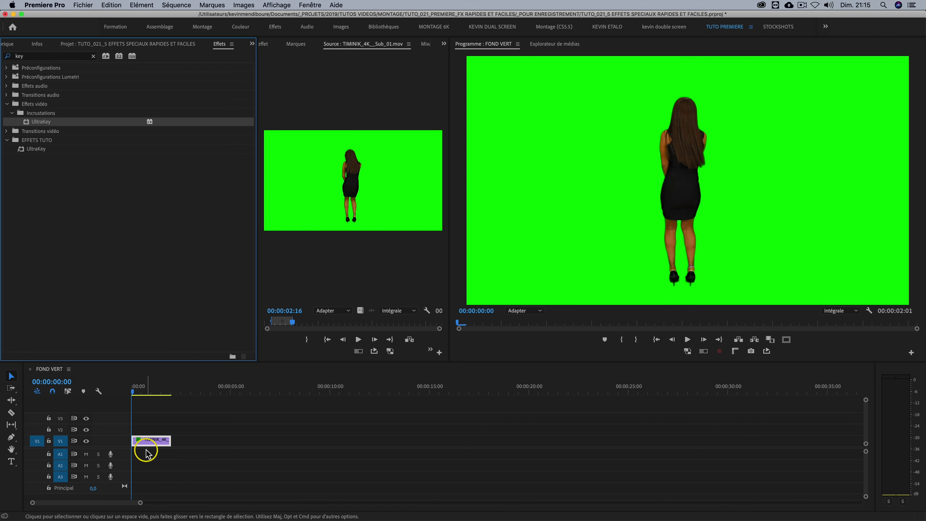
pyautogui.click(309, 5)
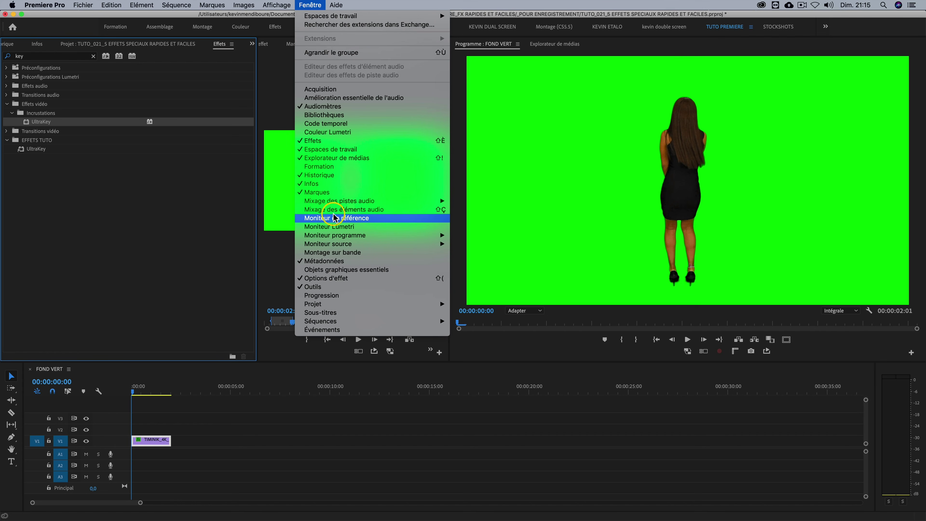
pyautogui.click(328, 278)
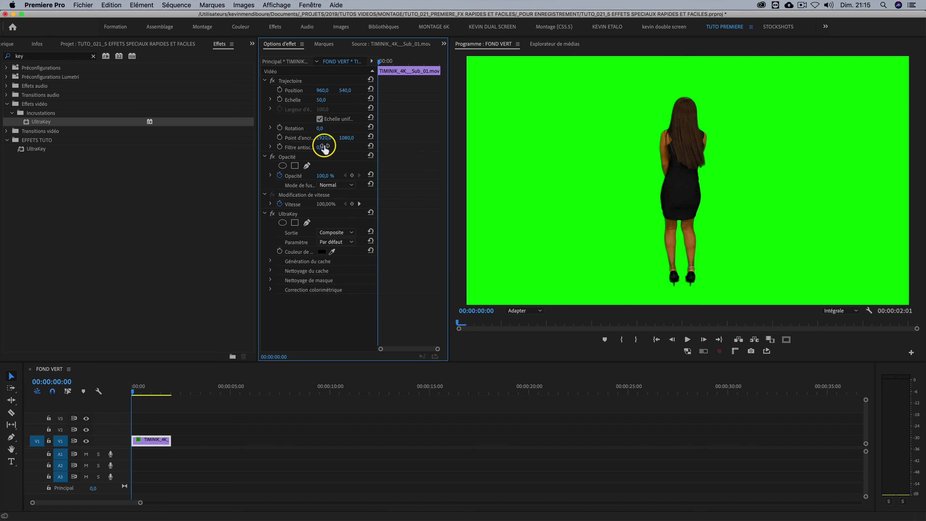
pyautogui.moveTo(376, 164); pyautogui.dragTo(409, 166)
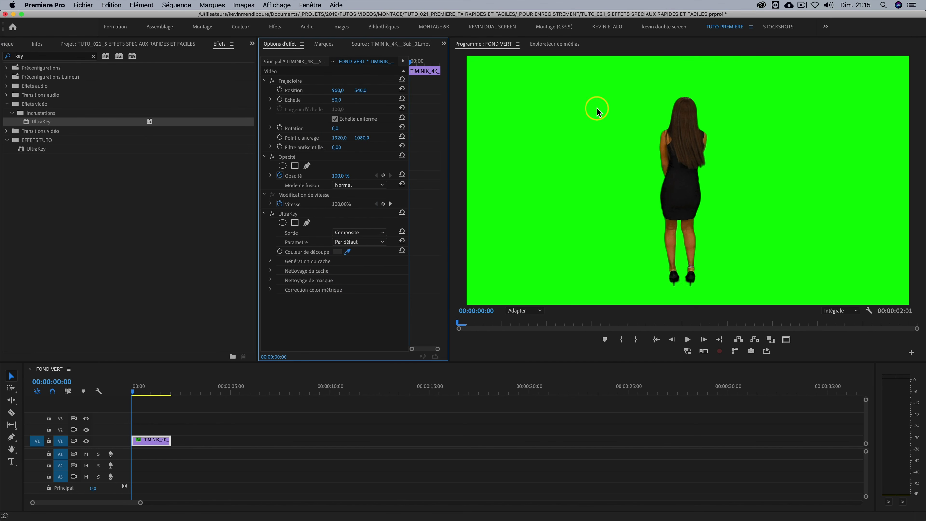
pyautogui.click(590, 175)
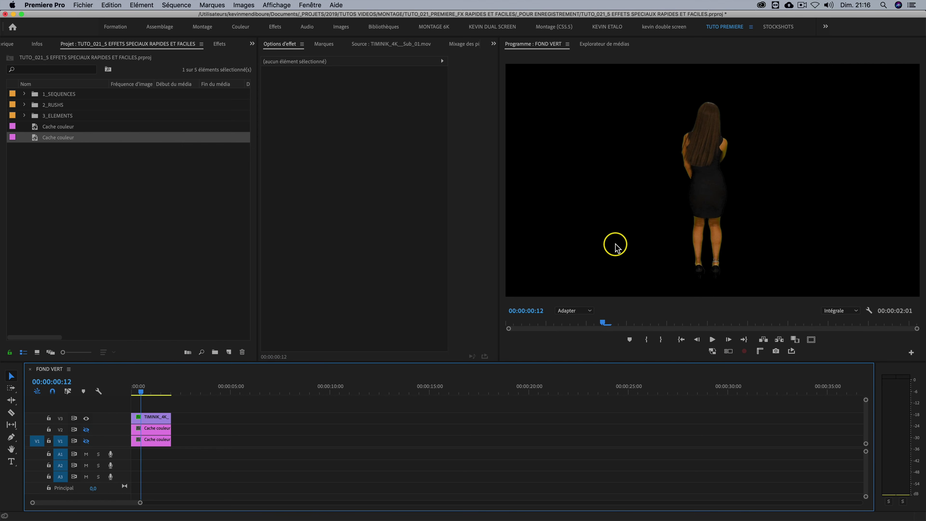
# - Check the keyed woman against each colour matte by toggling the visibility of tracks V2 and V1
pyautogui.click(86, 431)
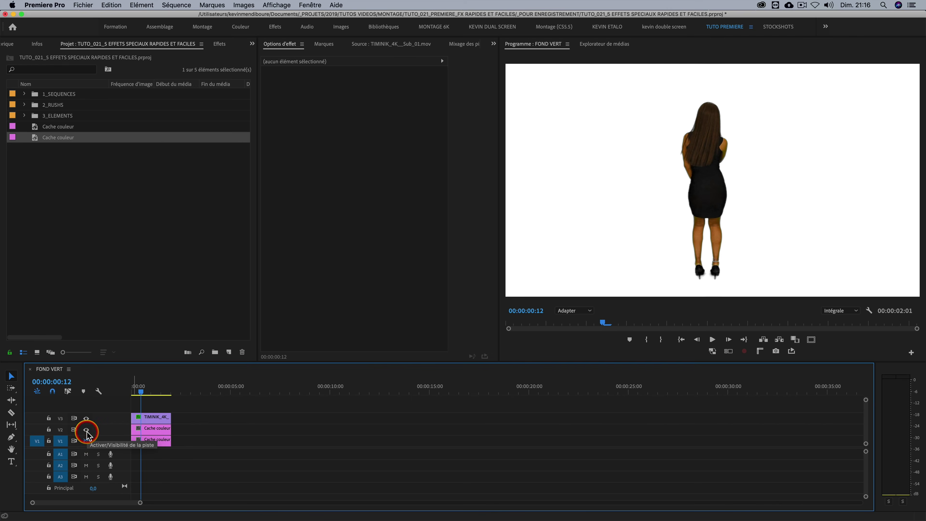
pyautogui.click(86, 430)
pyautogui.click(86, 441)
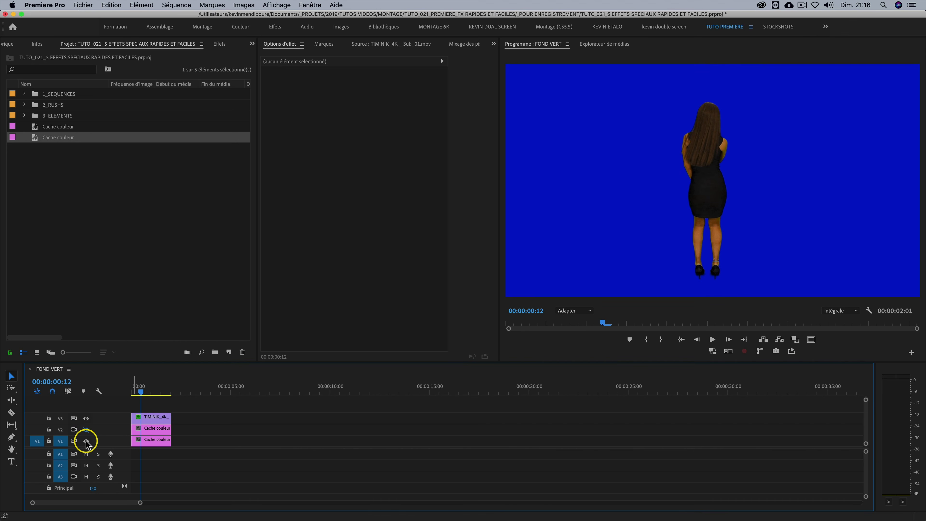
pyautogui.click(86, 441)
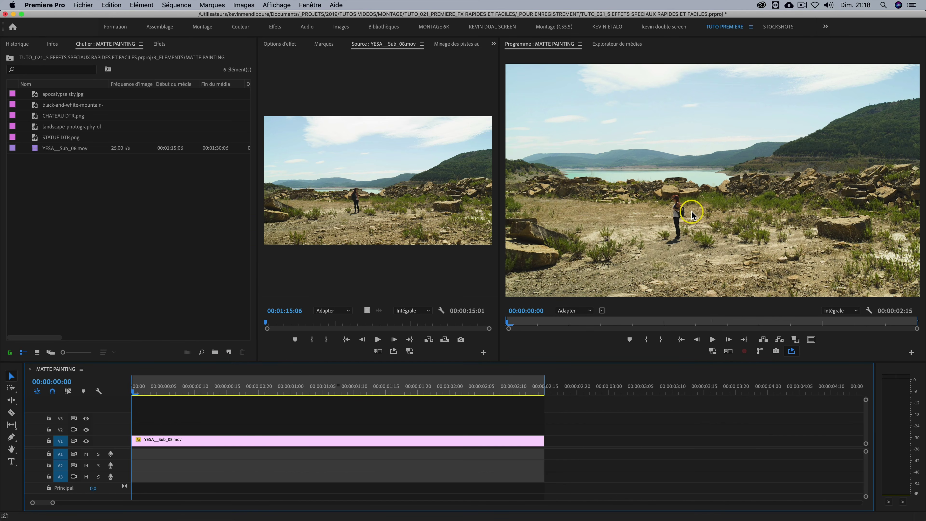
# - Play the YESA clip in the MATTE PAINTING sequence to examine the camera movement, and return to the start
pyautogui.moveTo(175, 388); pyautogui.dragTo(163, 413)
pyautogui.press('space')
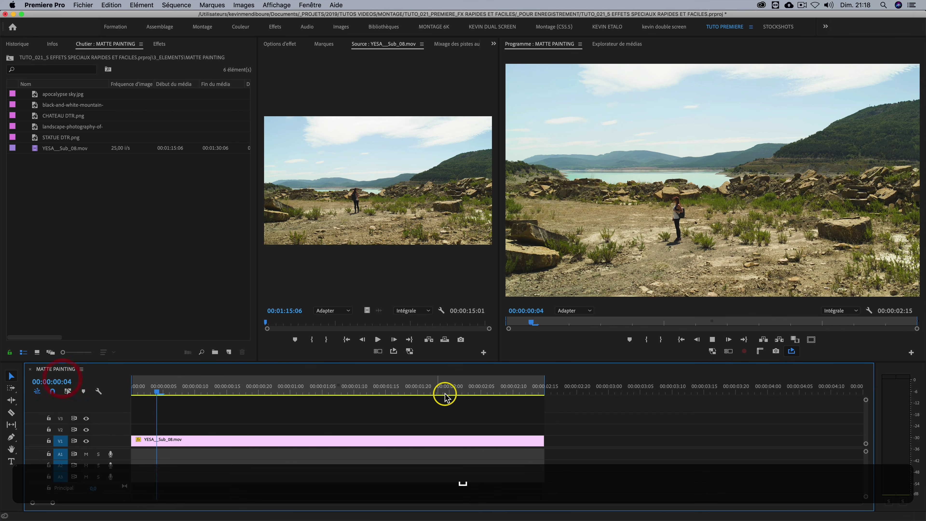
pyautogui.press('space')
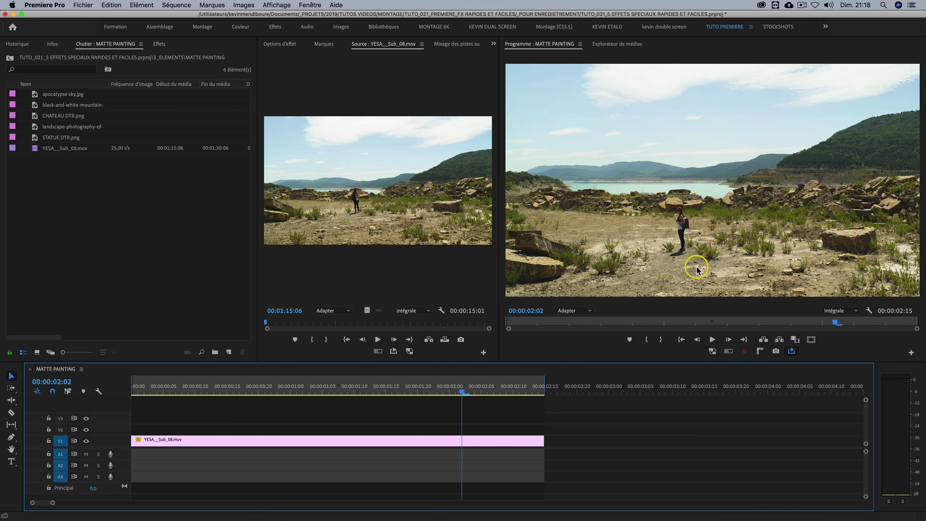
pyautogui.moveTo(288, 386); pyautogui.dragTo(89, 384)
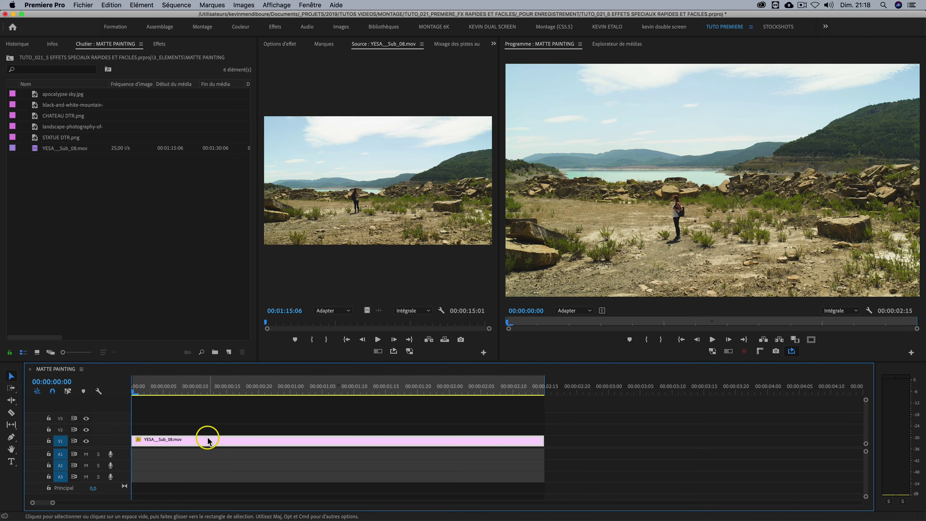
# - Search the effects for "stab" and apply Stabilisation to the YESA clip on V1
pyautogui.click(160, 44)
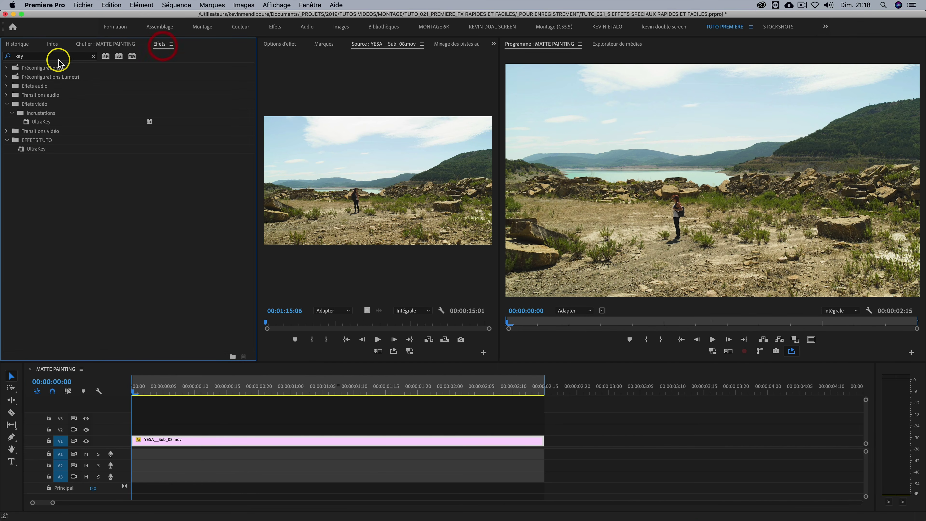
pyautogui.write('stab')
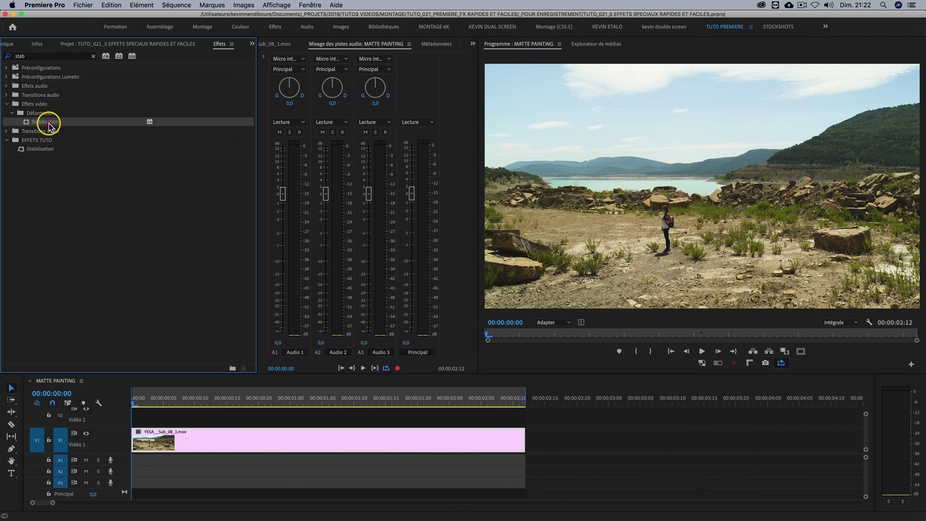
pyautogui.moveTo(48, 126); pyautogui.dragTo(244, 436)
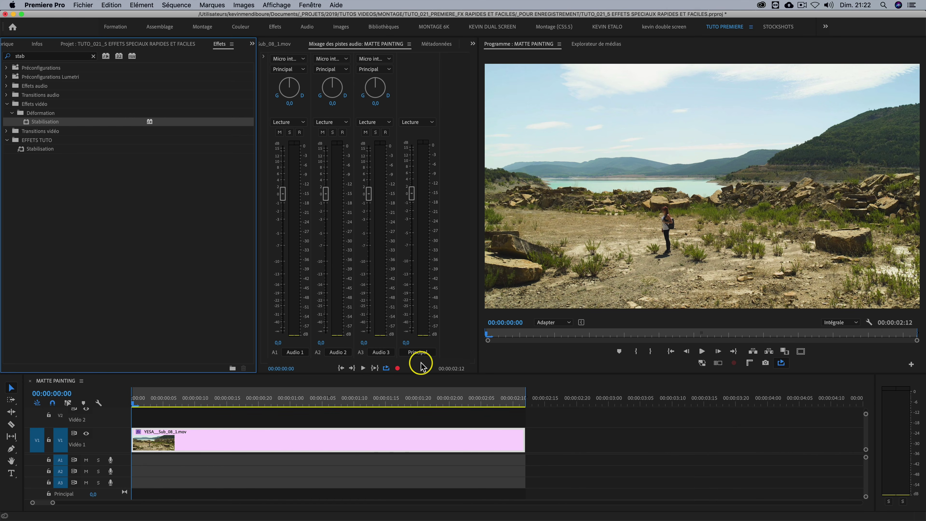
# - Show the YESA clip's effect options and set the Stabilisation result to Aucune animation
pyautogui.click(372, 419)
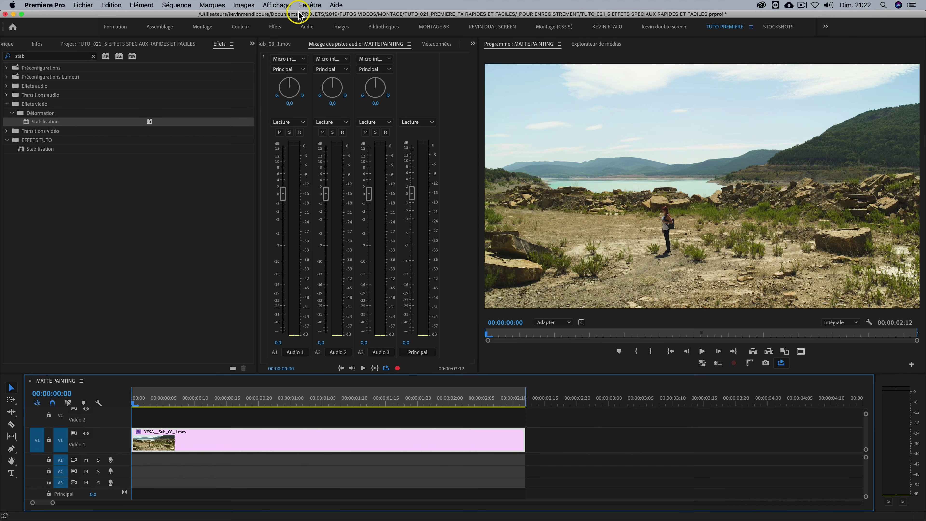
pyautogui.click(310, 5)
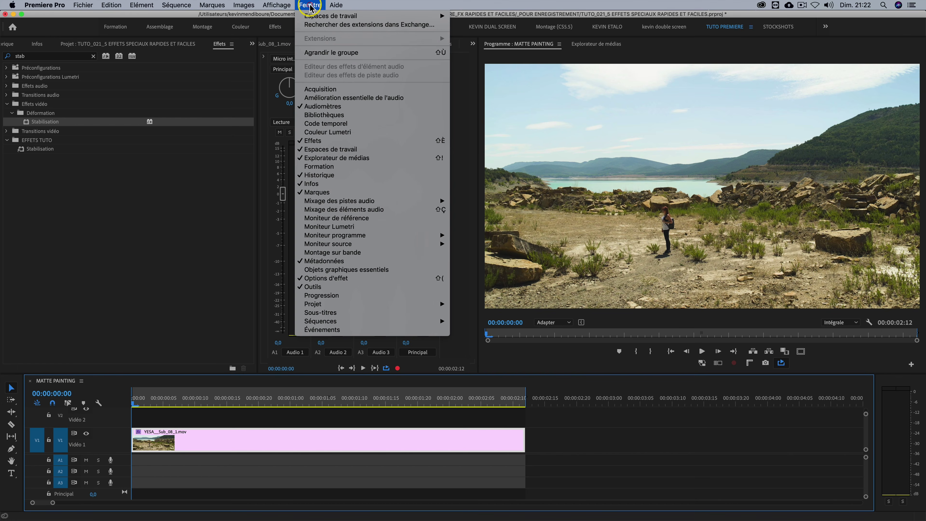
pyautogui.click(339, 279)
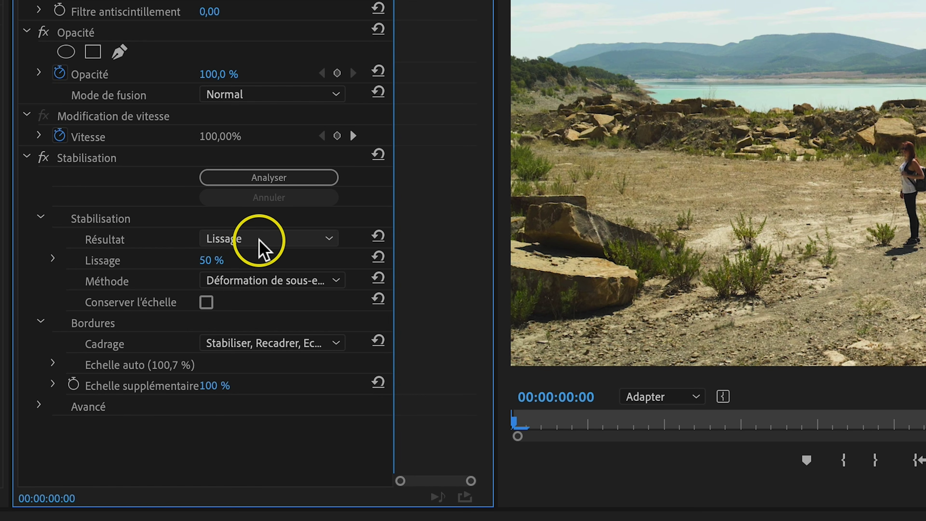
pyautogui.click(258, 241)
pyautogui.click(300, 277)
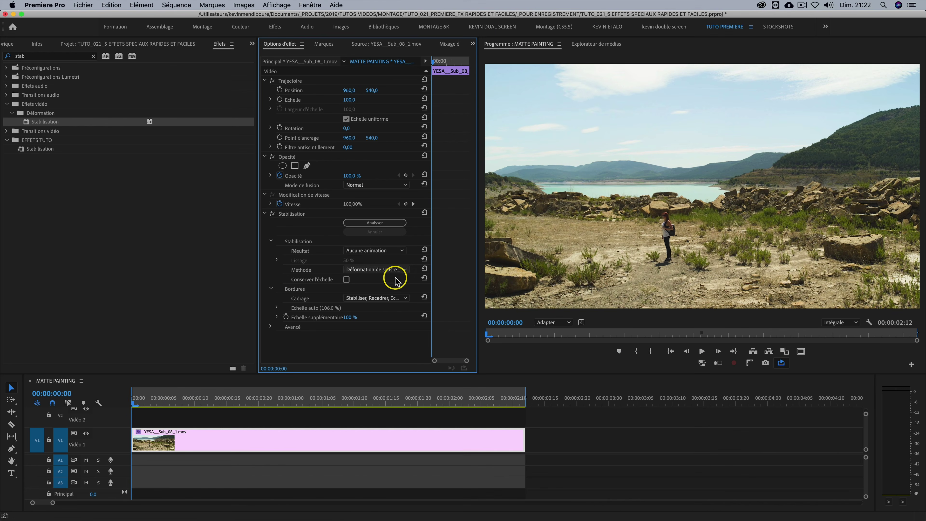
# - Play the stabilised clip to check its steadiness, and return to the start of the sequence
pyautogui.press('space')
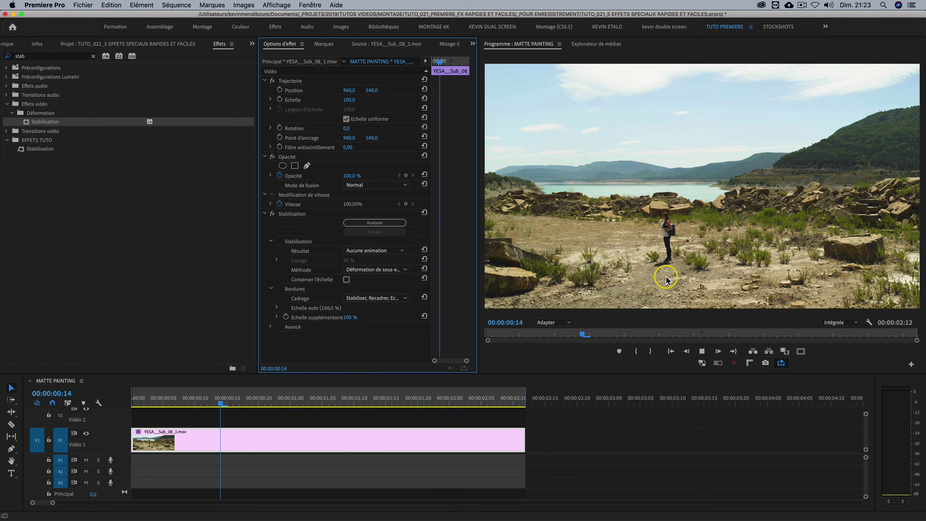
pyautogui.press('space')
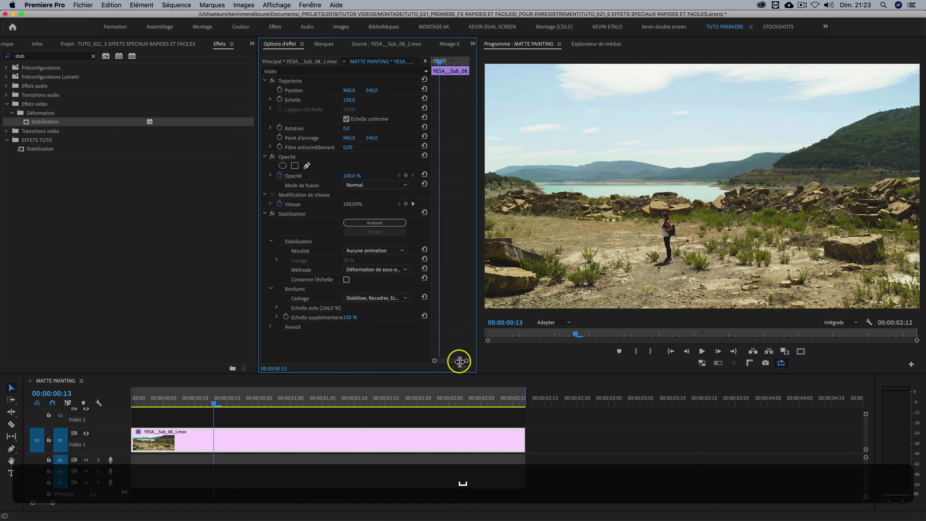
pyautogui.press('Home')
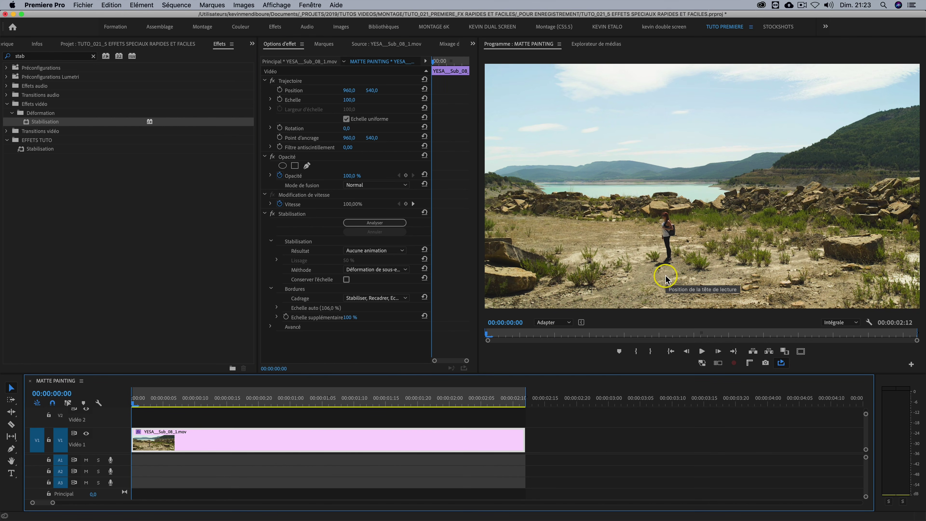
# - Preview the snowy mountain landscape photo from the MATTE PAINTING bin and place it on V2 at the sequence start
pyautogui.click(89, 45)
pyautogui.click(60, 161)
pyautogui.moveTo(109, 191); pyautogui.dragTo(375, 221)
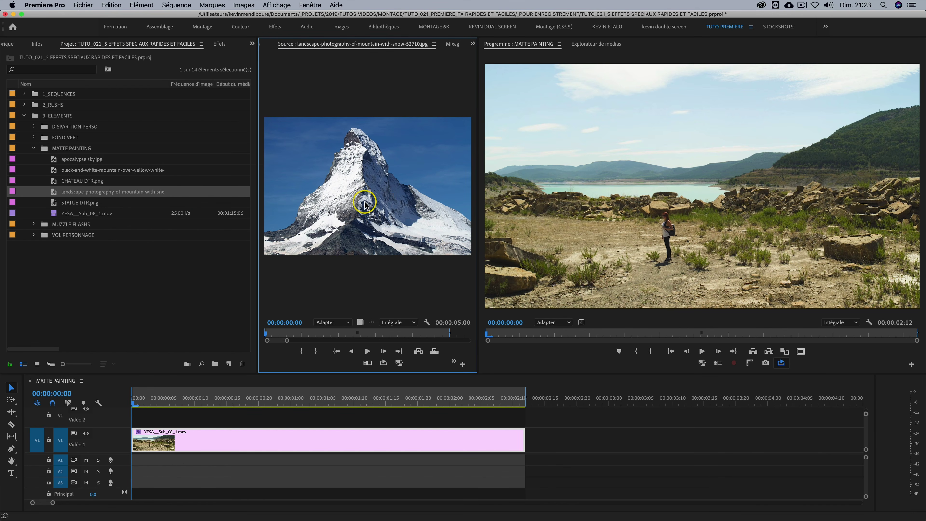
pyautogui.click(179, 309)
pyautogui.moveTo(176, 414); pyautogui.dragTo(135, 419)
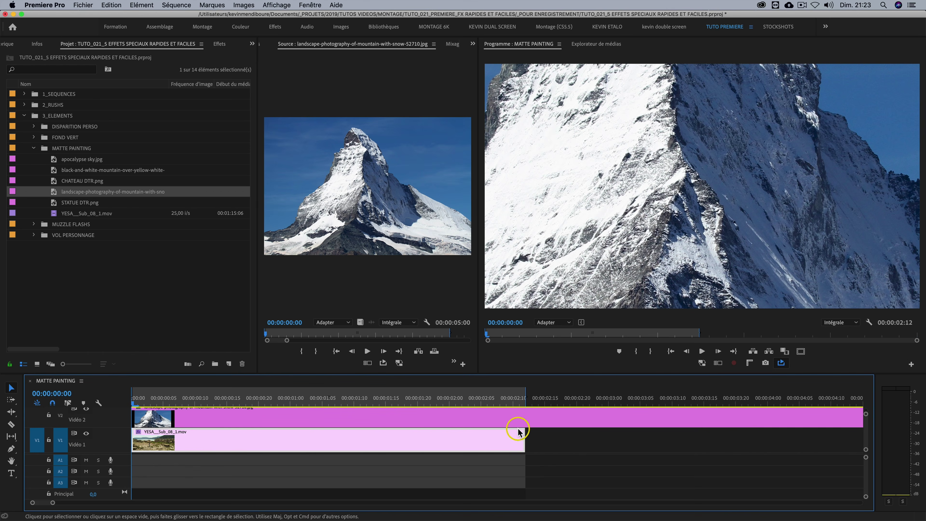
# - Cut the mountain photo on V2 at the end of the YESA clip and delete the excess part
pyautogui.press('c')
pyautogui.click(524, 417)
pyautogui.press('v')
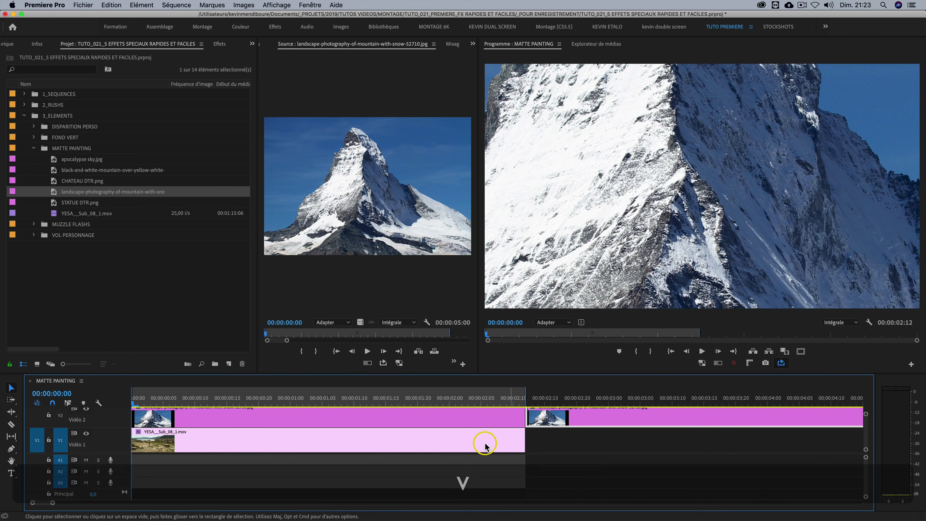
pyautogui.press('BackSpace')
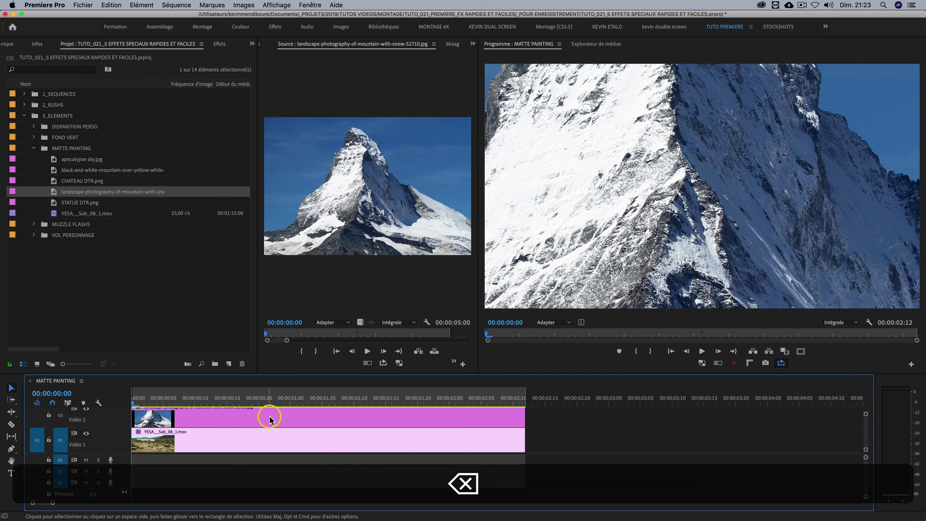
# - Show the effect options of the mountain photo on V2 and set its scale to 30
pyautogui.scroll(2, 207, 464)
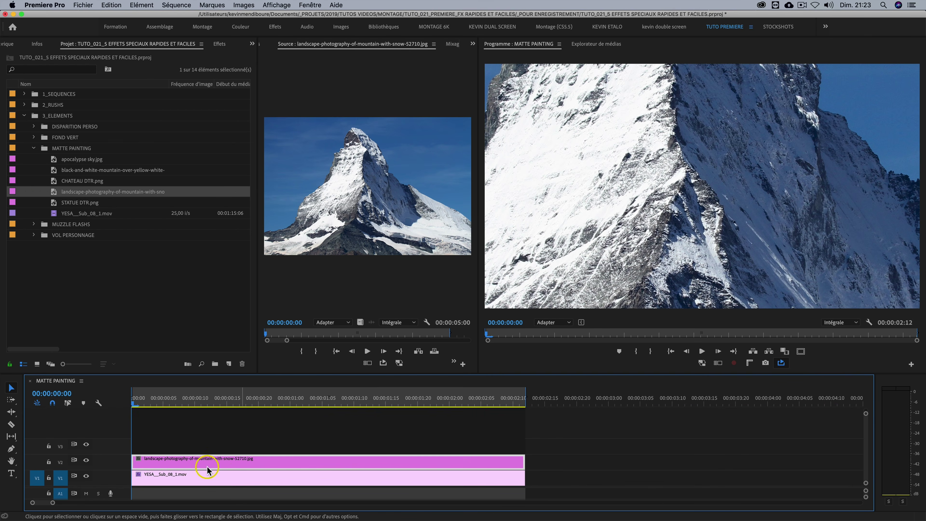
pyautogui.click(471, 44)
pyautogui.click(483, 63)
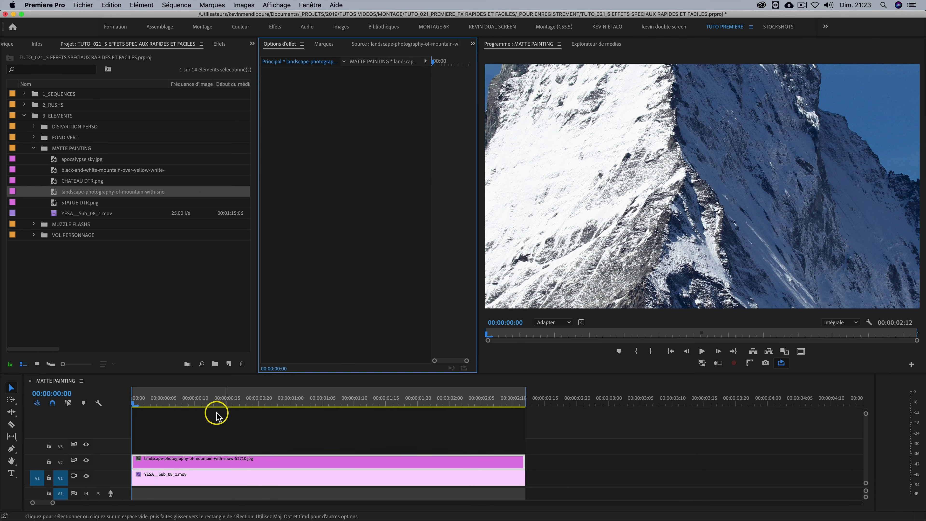
pyautogui.click(207, 460)
pyautogui.moveTo(351, 99); pyautogui.dragTo(351, 100)
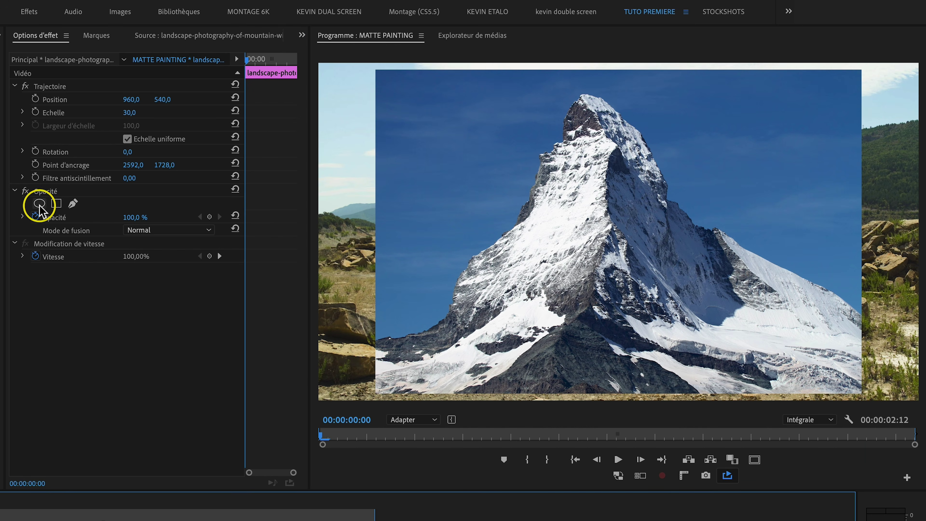
# - Turn off the photo's opacity animation and draw a closed pen mask around the mountain, leaving out the blue sky
pyautogui.click(32, 191)
pyautogui.click(36, 218)
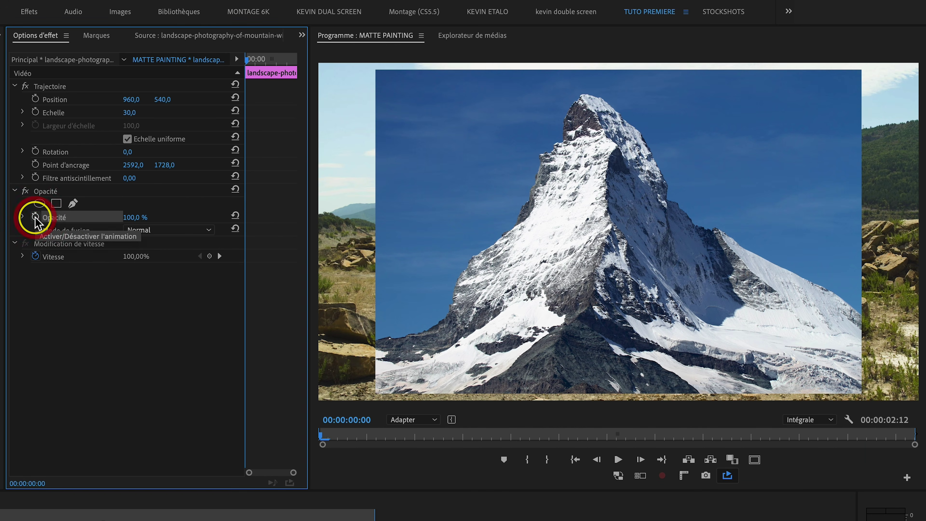
pyautogui.click(74, 204)
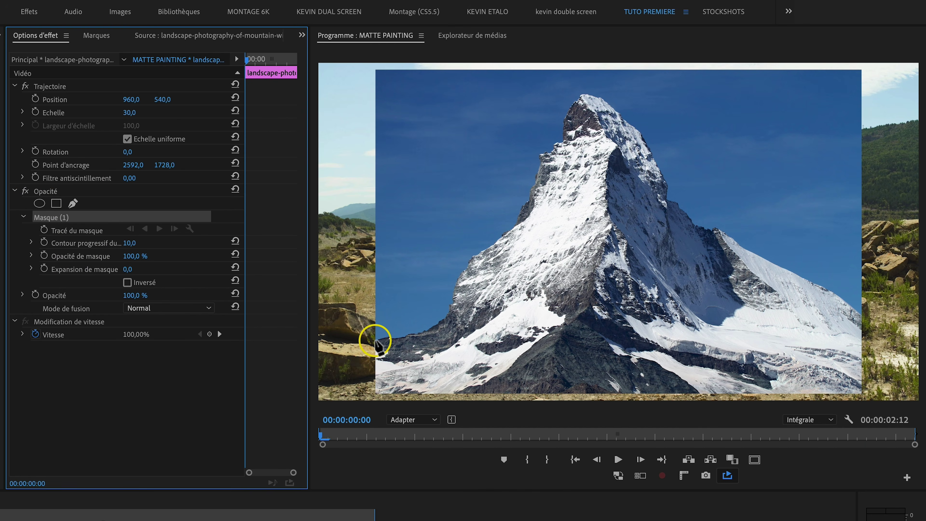
pyautogui.click(375, 331)
pyautogui.click(401, 328)
pyautogui.click(424, 317)
pyautogui.moveTo(441, 288); pyautogui.dragTo(501, 218)
pyautogui.click(526, 177)
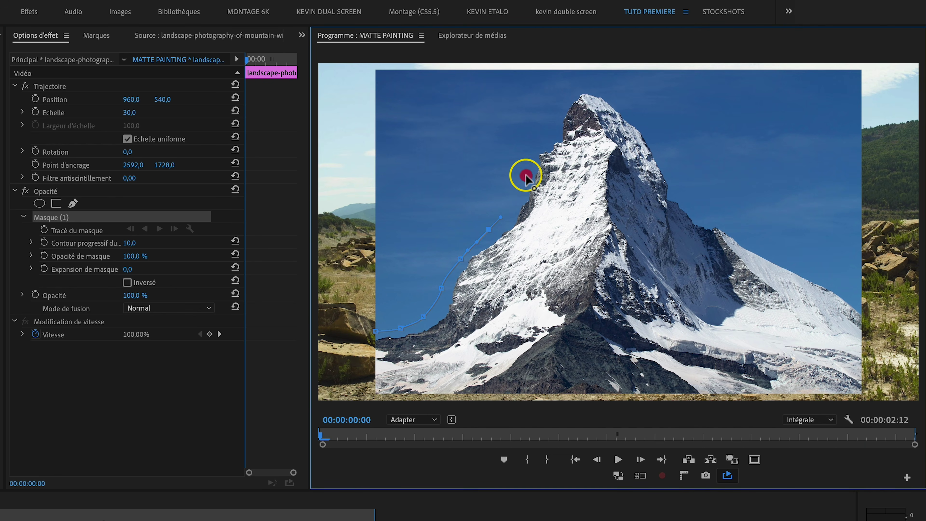
pyautogui.moveTo(542, 139); pyautogui.dragTo(657, 136)
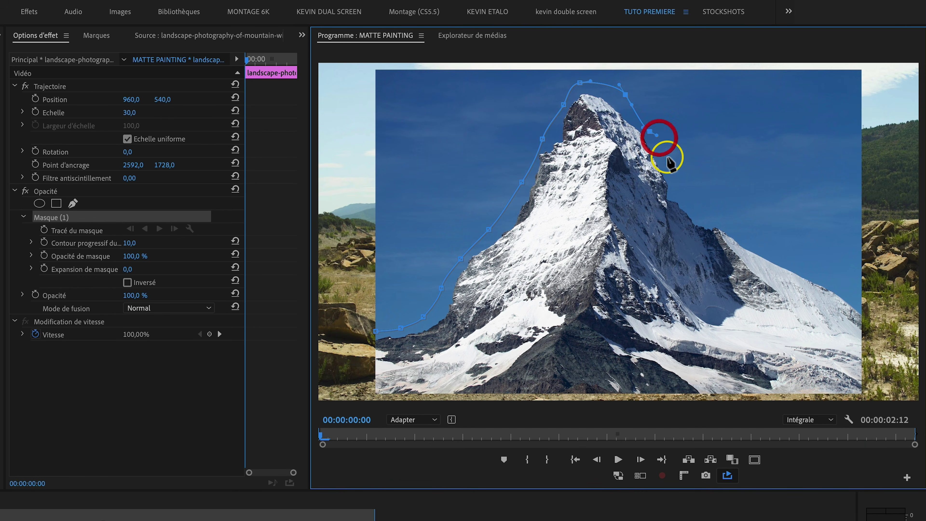
pyautogui.click(678, 177)
pyautogui.moveTo(681, 197); pyautogui.dragTo(733, 230)
pyautogui.click(761, 241)
pyautogui.click(836, 279)
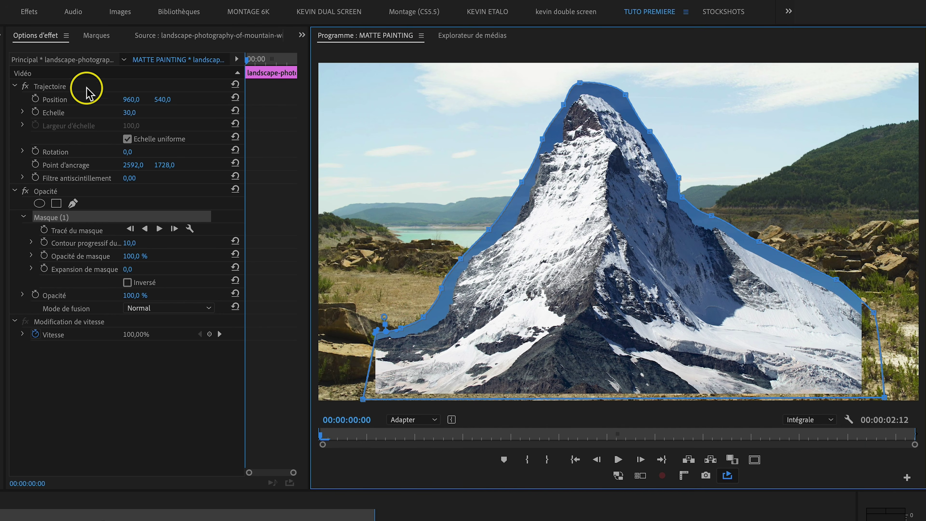
# - Set the masked mountain's scale to 4 in its Trajectoire settings
pyautogui.click(51, 86)
pyautogui.moveTo(130, 110); pyautogui.dragTo(133, 111)
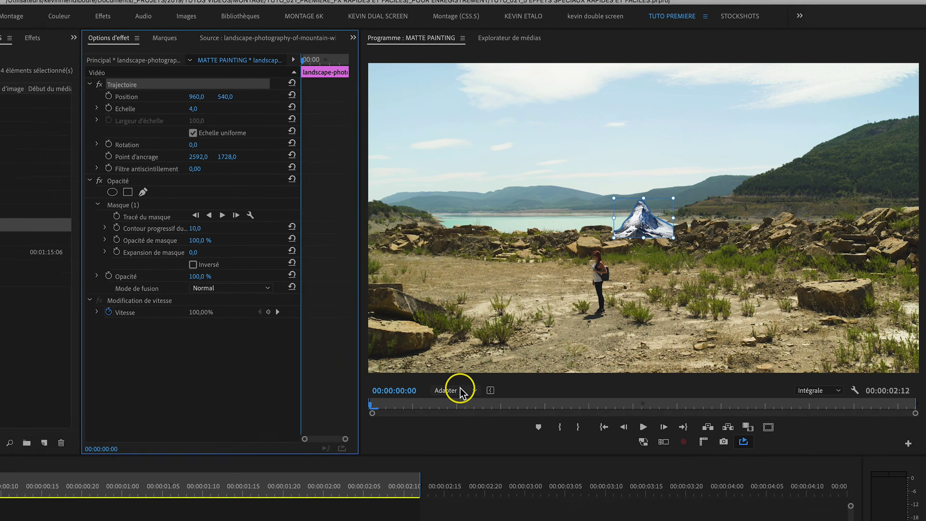
# - Move the masked mountain onto the distant hills beyond the lake, at about position 869, 415.5
pyautogui.click(402, 419)
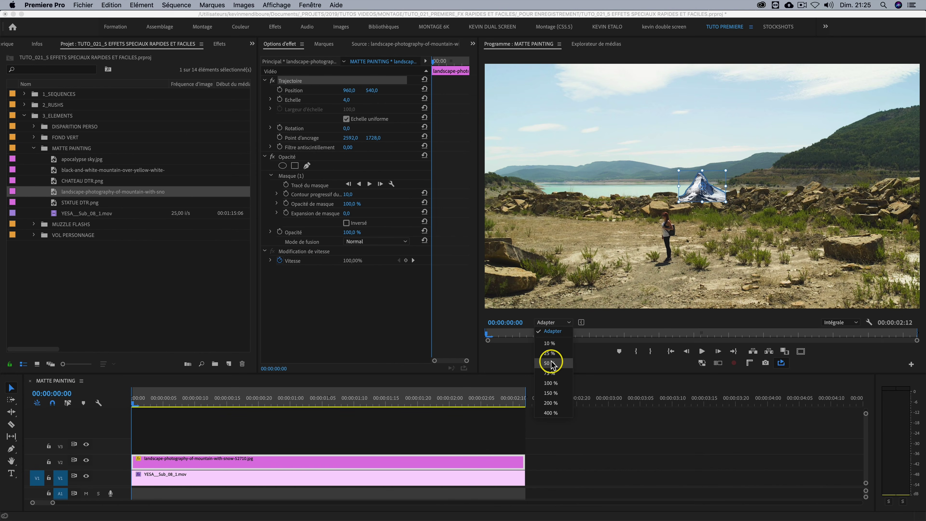
pyautogui.click(550, 402)
pyautogui.click(557, 323)
pyautogui.click(548, 409)
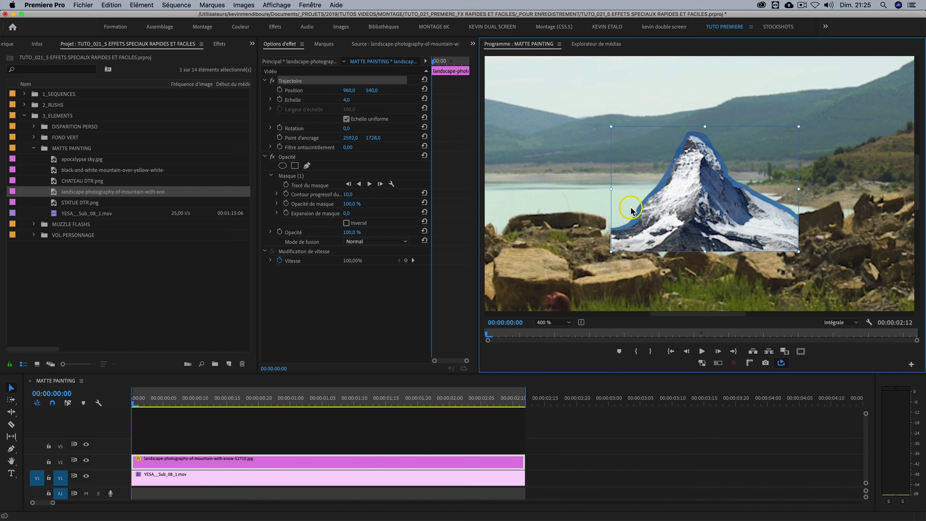
pyautogui.moveTo(714, 205); pyautogui.dragTo(578, 87)
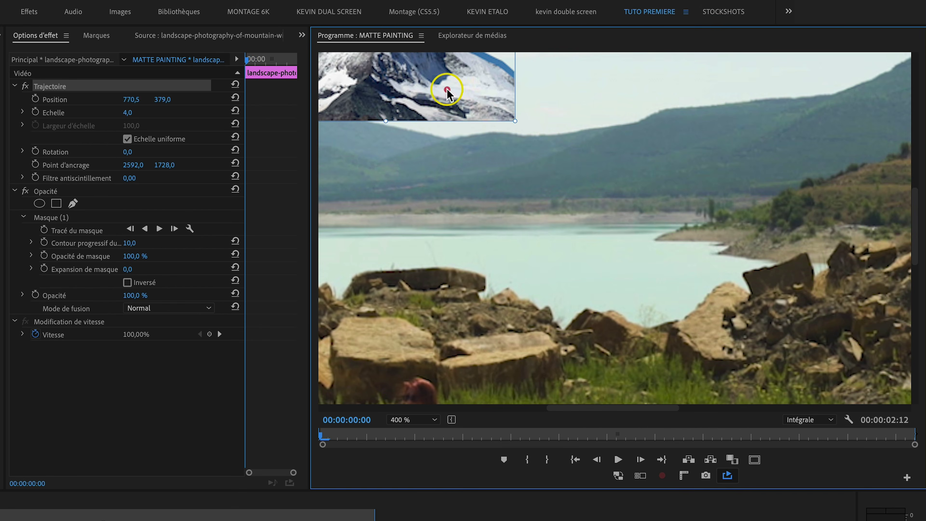
pyautogui.moveTo(447, 92); pyautogui.dragTo(498, 145)
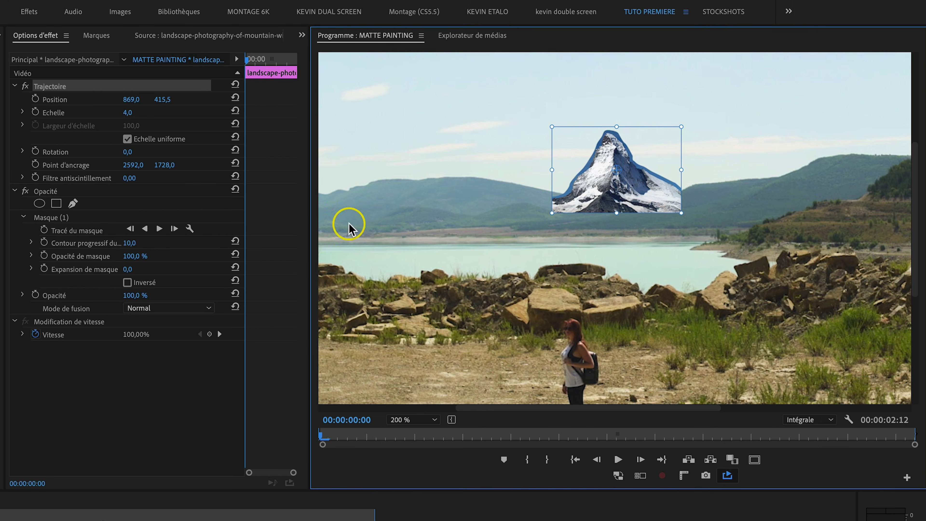
# - Soften the mountain's mask with a progressive contour of 310.6 and a mask expansion of -147
pyautogui.click(82, 242)
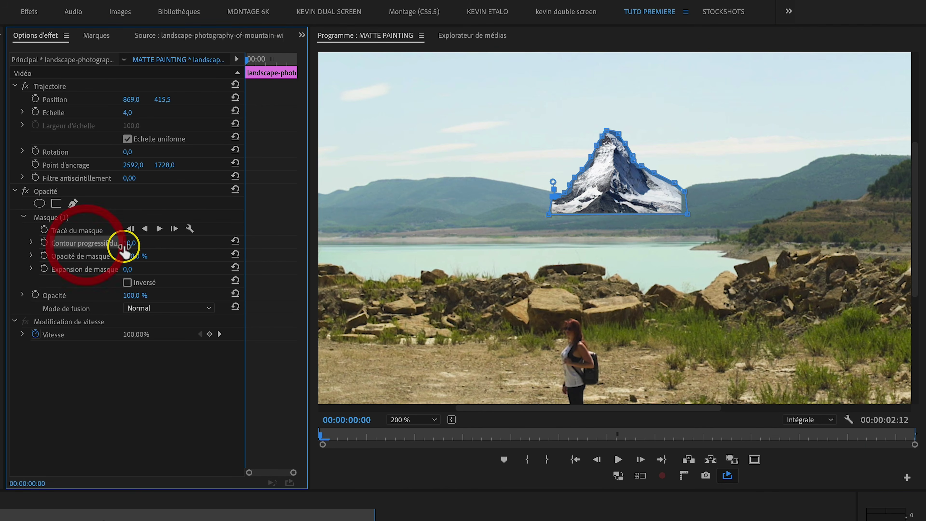
pyautogui.click(25, 243)
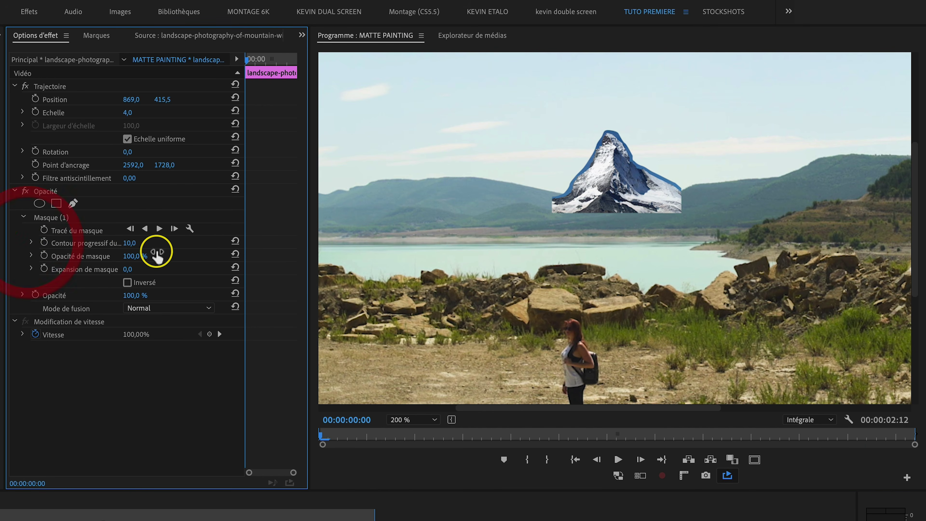
pyautogui.click(31, 242)
pyautogui.moveTo(40, 266); pyautogui.dragTo(217, 266)
pyautogui.moveTo(141, 245); pyautogui.dragTo(93, 268)
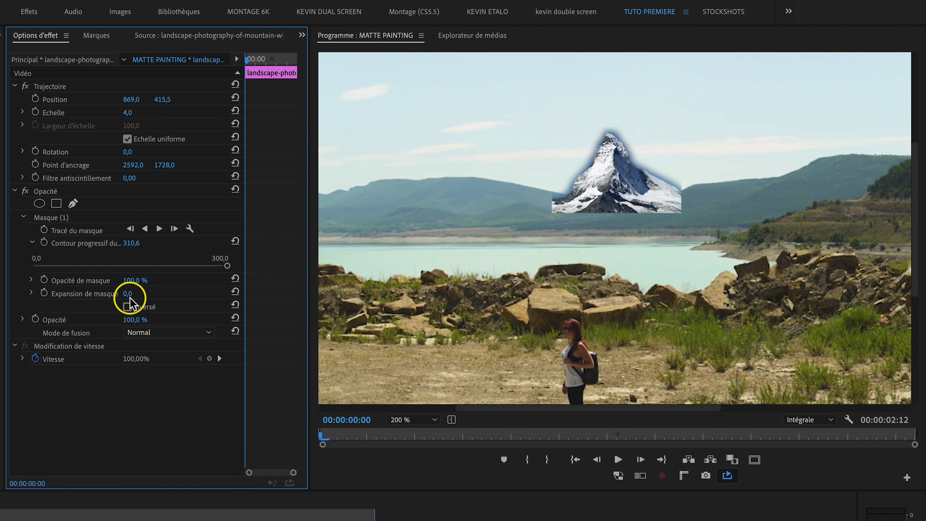
pyautogui.moveTo(128, 296); pyautogui.dragTo(127, 293)
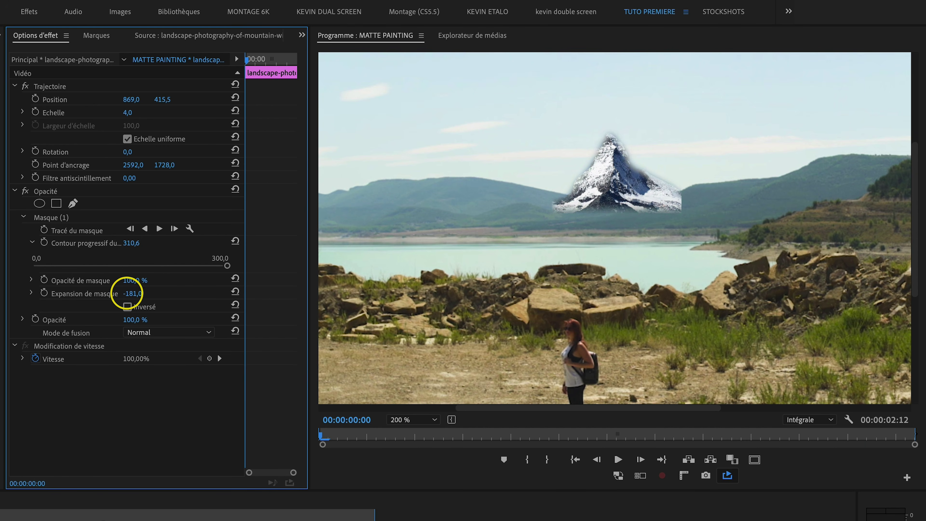
# - Reshape the lower edge of the mountain's mask and shift the mountain to about position 882, 410.5
pyautogui.moveTo(693, 208); pyautogui.dragTo(627, 210)
pyautogui.moveTo(562, 204); pyautogui.dragTo(576, 205)
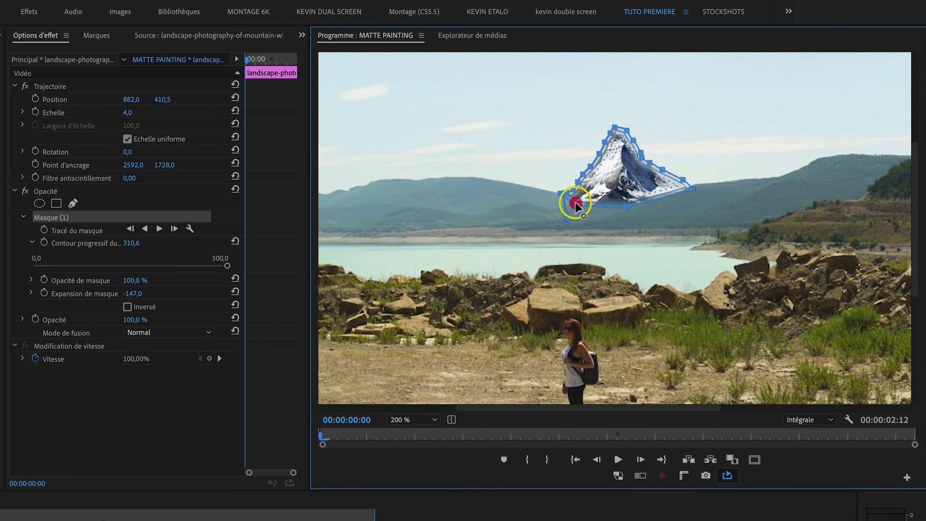
pyautogui.click(413, 419)
pyautogui.click(413, 408)
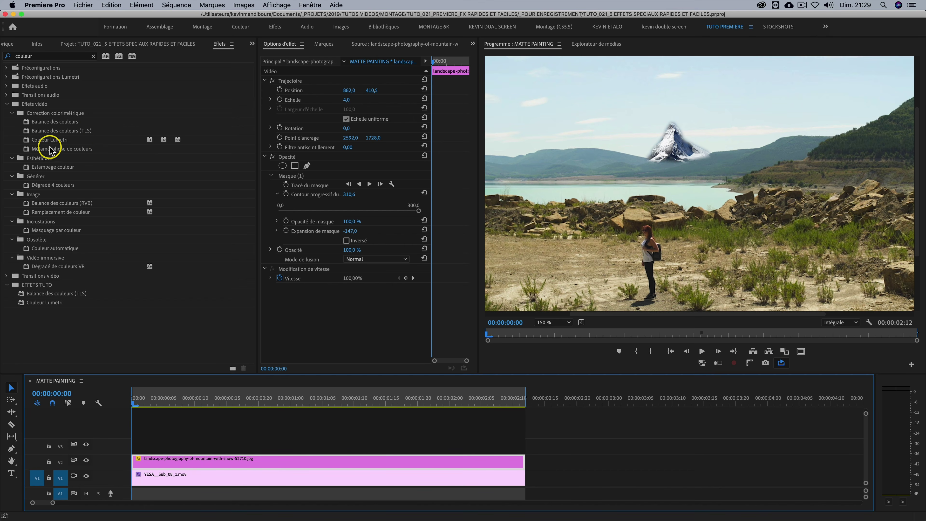
# - Apply the Niveaux effect to the mountain photo with an RVB gamma of 296 and an RVB black output level of 22
pyautogui.doubleClick(29, 56)
pyautogui.write('nivea')
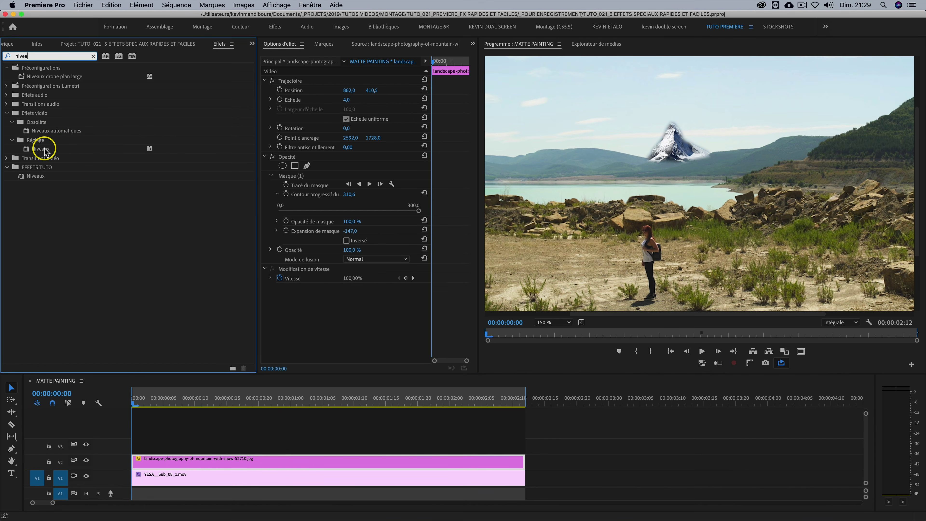
pyautogui.click(37, 149)
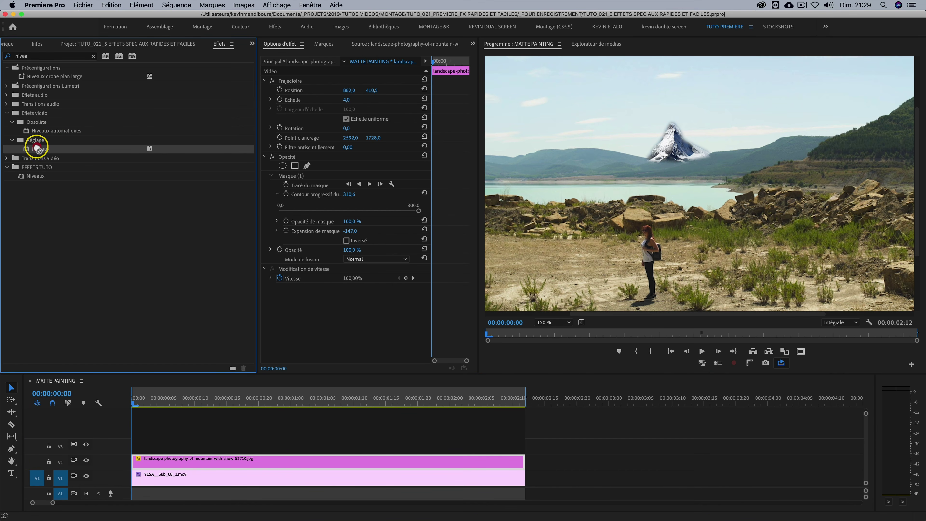
pyautogui.moveTo(37, 149); pyautogui.dragTo(325, 308)
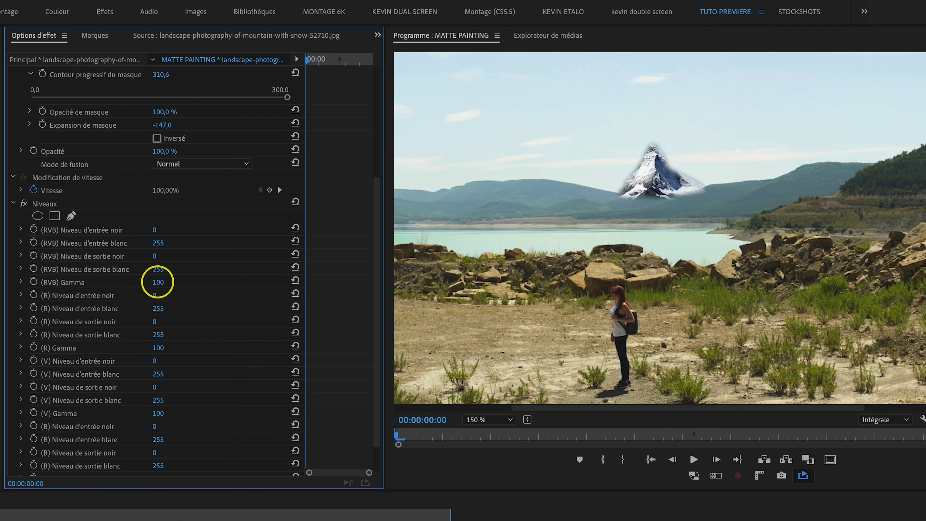
pyautogui.moveTo(157, 281); pyautogui.dragTo(157, 282)
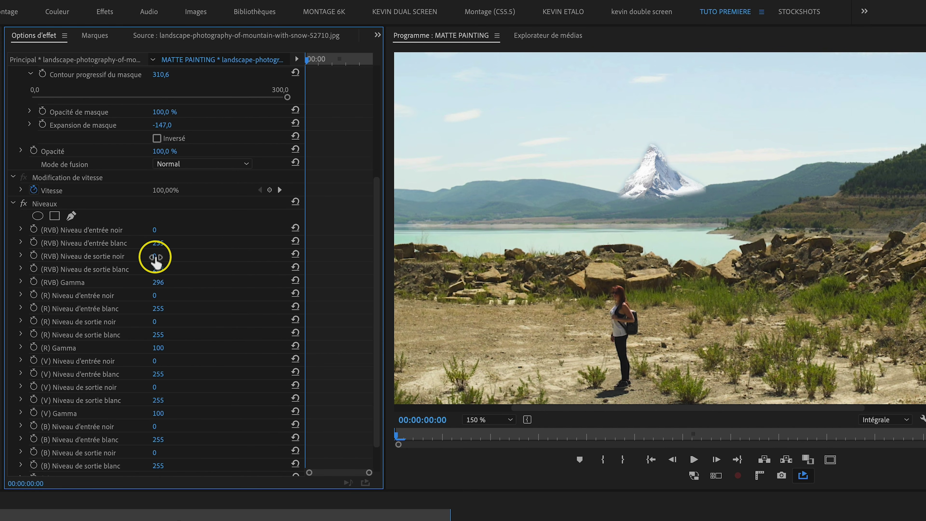
pyautogui.moveTo(155, 256); pyautogui.dragTo(154, 256)
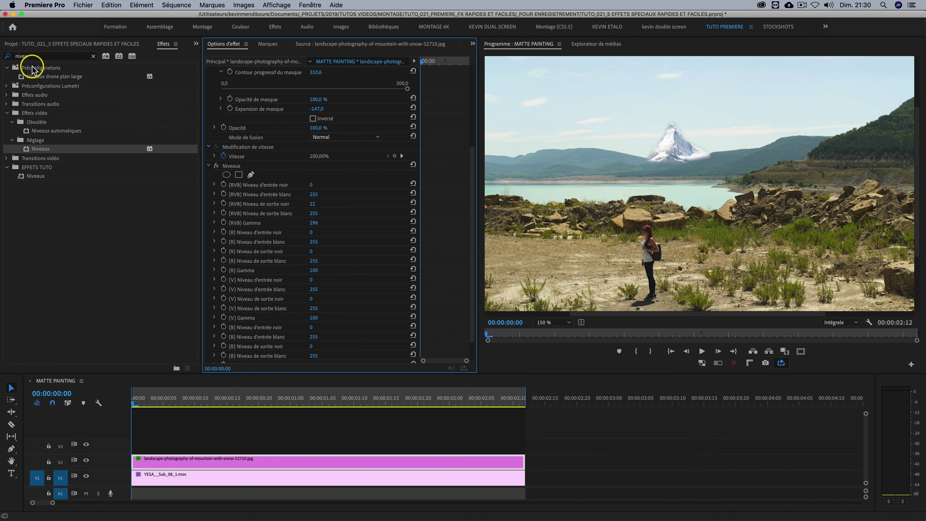
# - Apply the Flou gaussien effect to the mountain photo and set its blur to 57
pyautogui.click(5, 57)
pyautogui.write('flou')
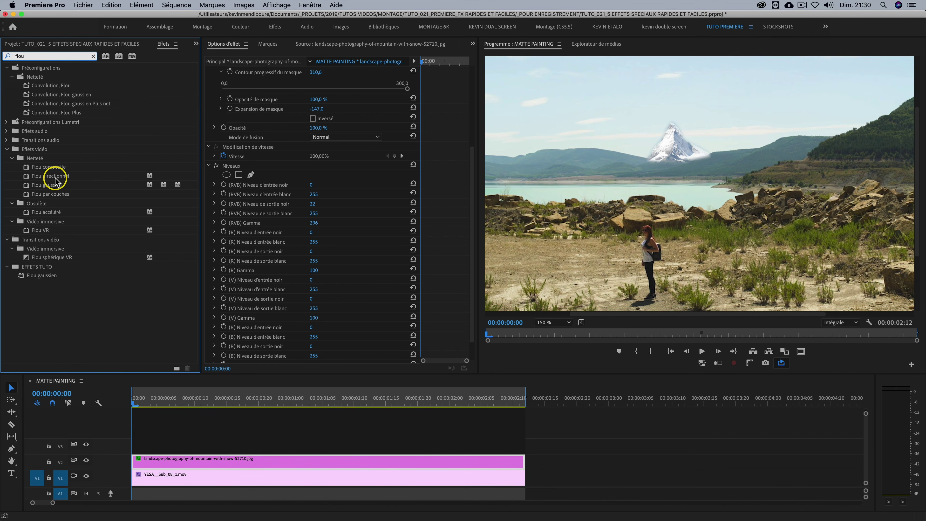
pyautogui.click(53, 187)
pyautogui.moveTo(51, 186); pyautogui.dragTo(230, 466)
pyautogui.scroll(-4, 415, 263)
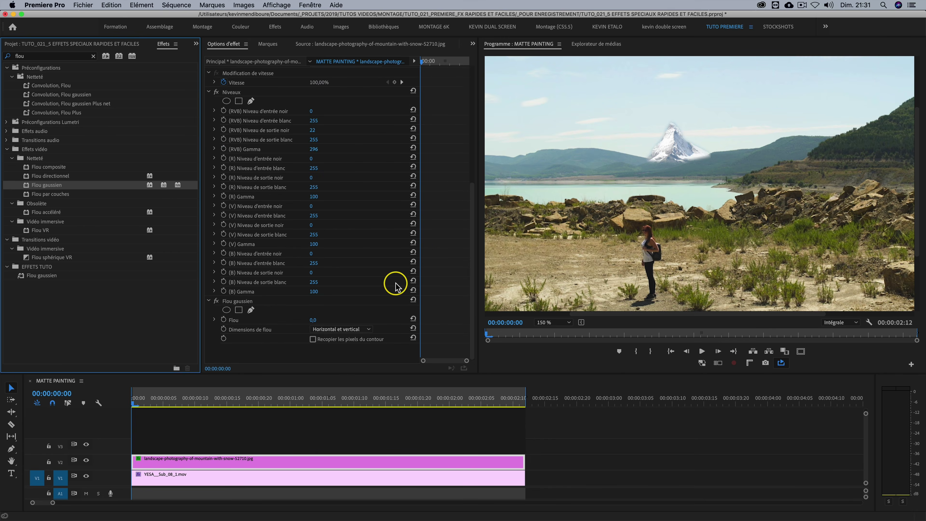
pyautogui.click(156, 415)
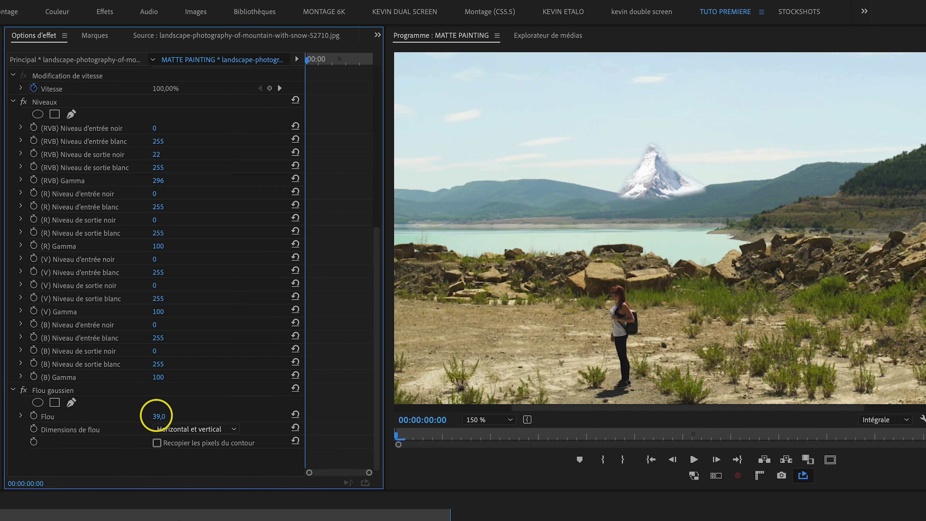
pyautogui.moveTo(156, 415); pyautogui.dragTo(182, 419)
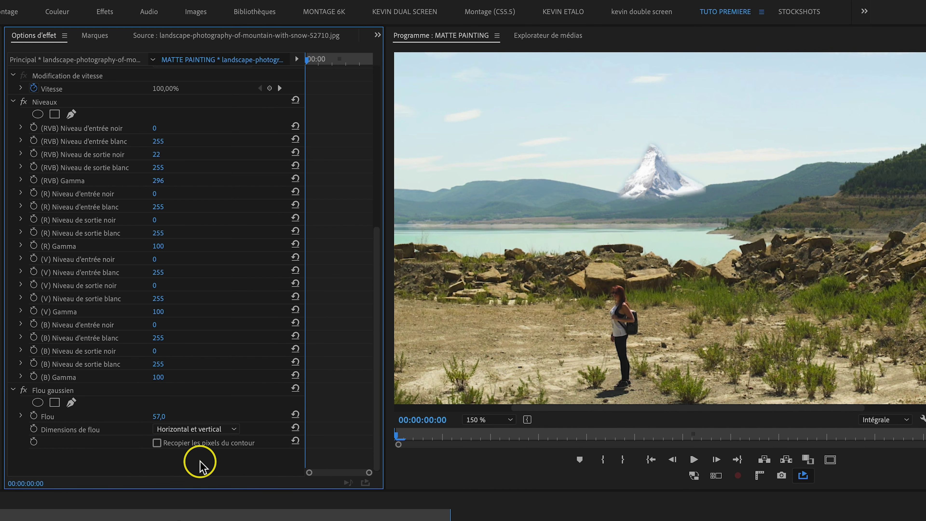
# - Refine the lower right corner of the mountain's mask by curving its edge inward, and play back the composite
pyautogui.click(487, 420)
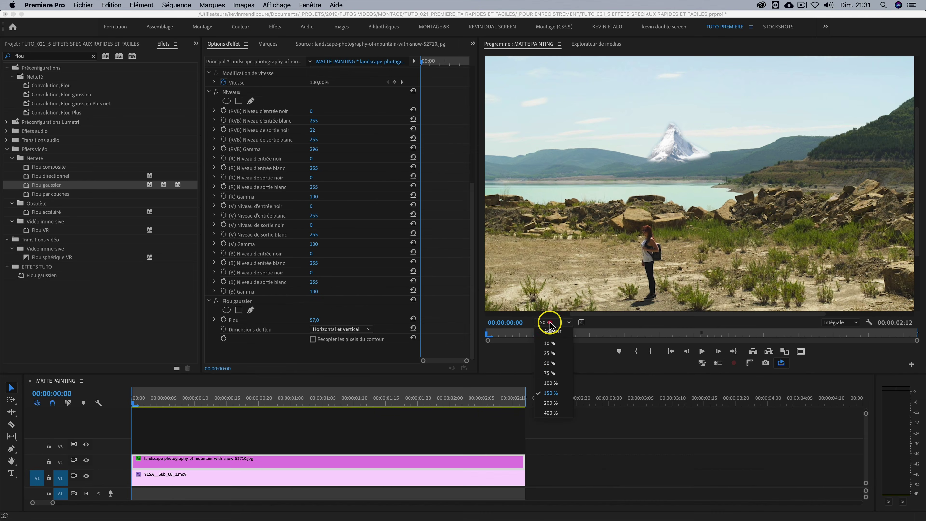
pyautogui.click(551, 402)
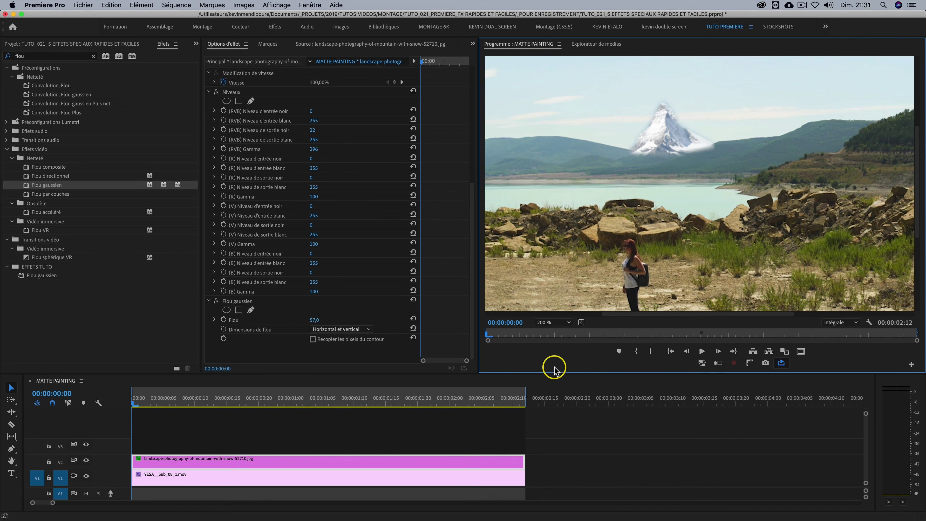
pyautogui.click(560, 323)
pyautogui.click(553, 407)
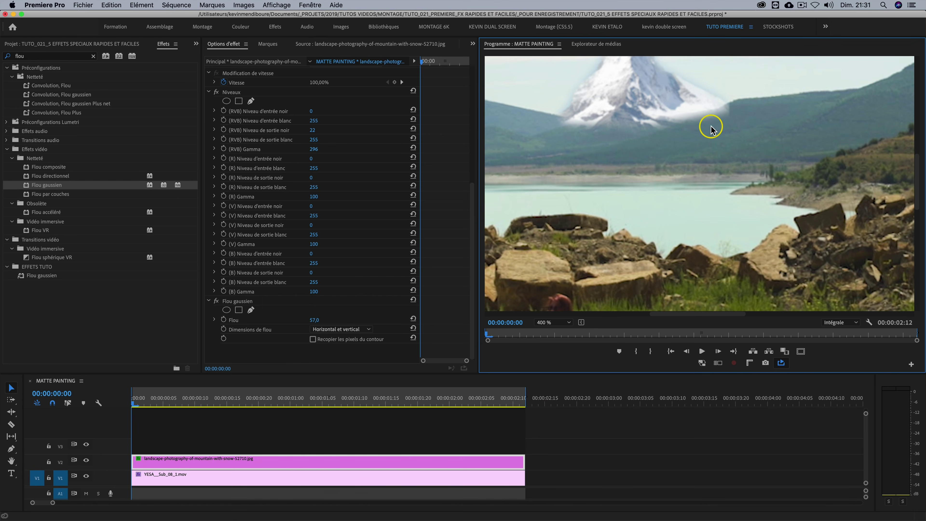
pyautogui.scroll(5, 361, 177)
pyautogui.click(236, 176)
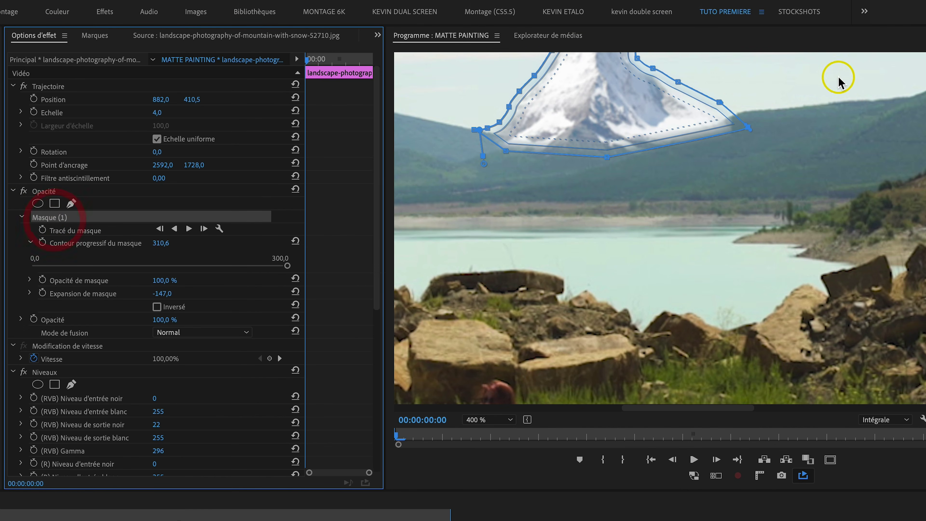
pyautogui.moveTo(747, 128); pyautogui.dragTo(702, 121)
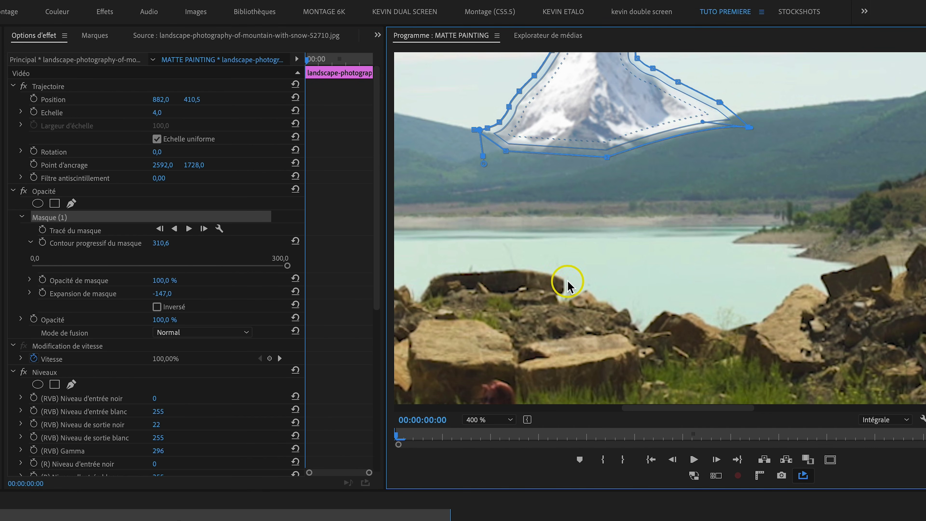
pyautogui.click(248, 271)
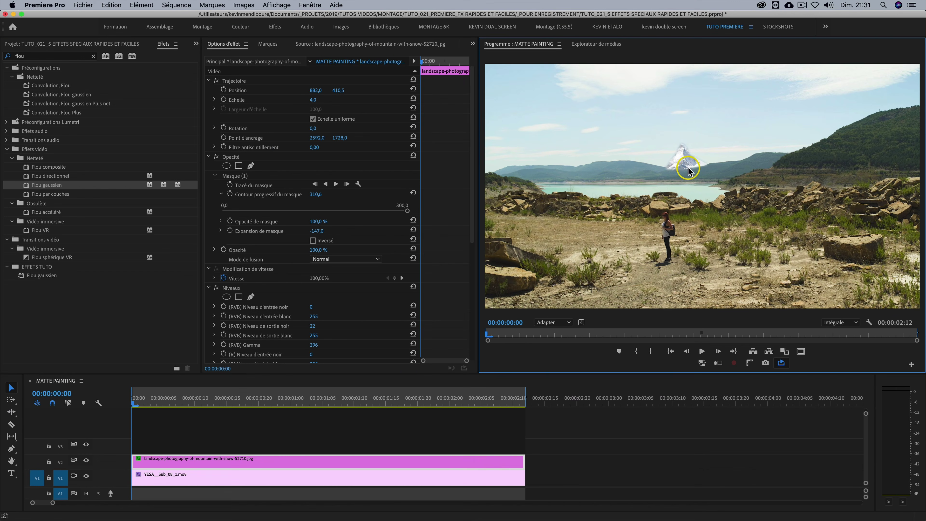
pyautogui.press('space')
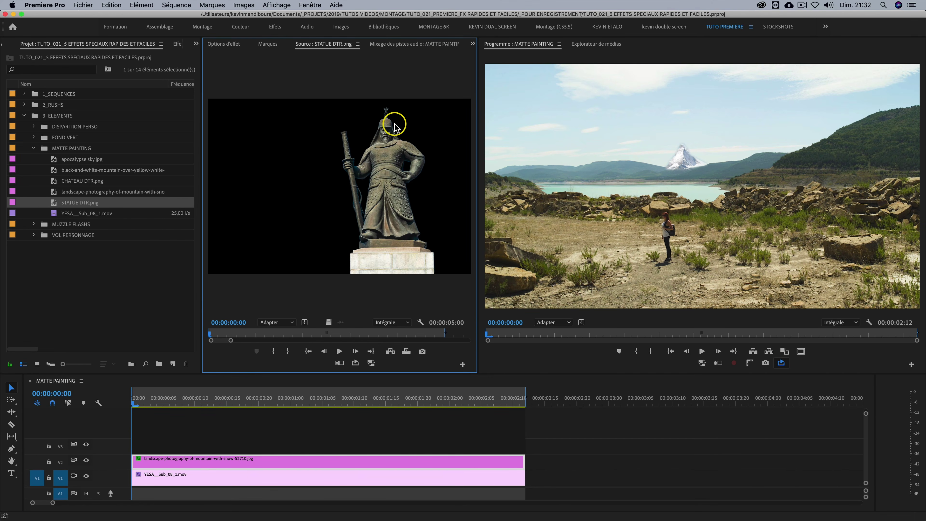
# - Place STATUE DTR.png on V3 from the start, cut it at the end of the clips below and delete the excess part
pyautogui.moveTo(52, 204); pyautogui.dragTo(556, 444)
pyautogui.press('c')
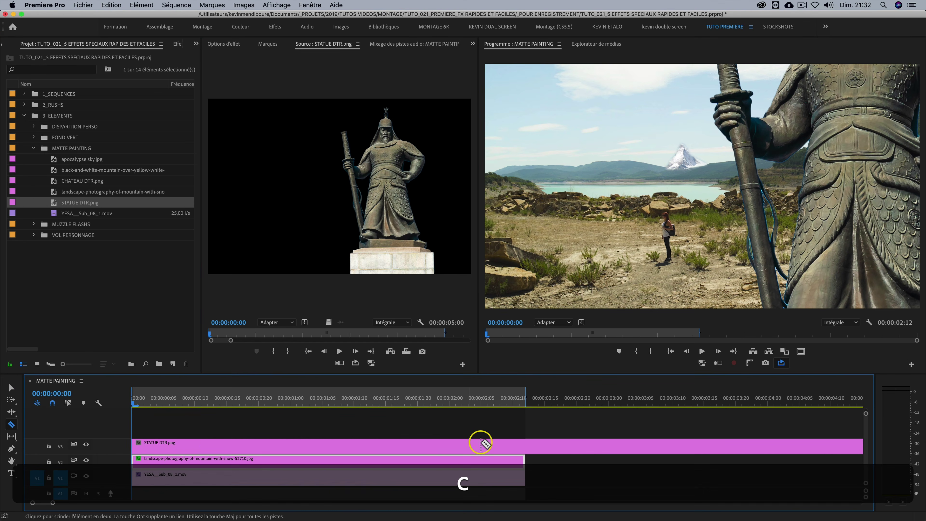
pyautogui.click(531, 445)
pyautogui.press('v')
pyautogui.click(551, 445)
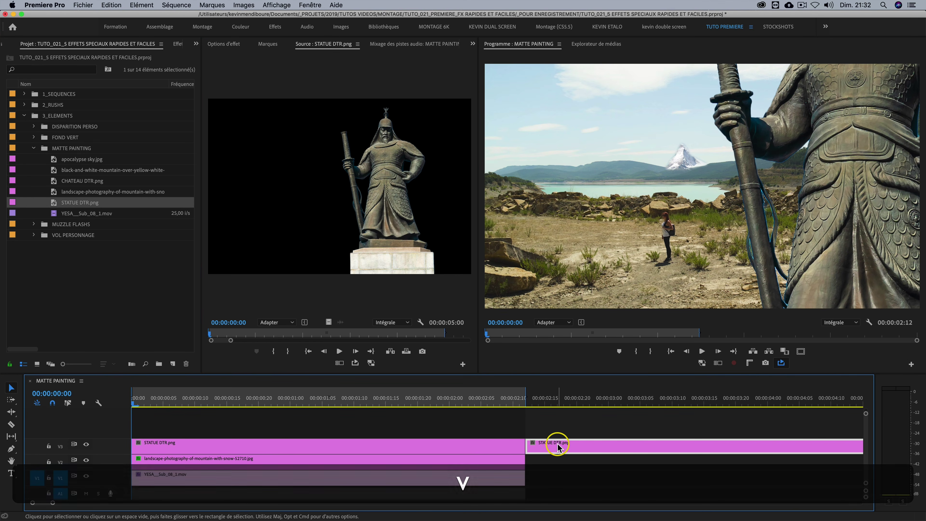
pyautogui.press('BackSpace')
# - Show the effect options of the statue on V3, shift it across the frame and set its scale to 18
pyautogui.click(306, 441)
pyautogui.click(242, 45)
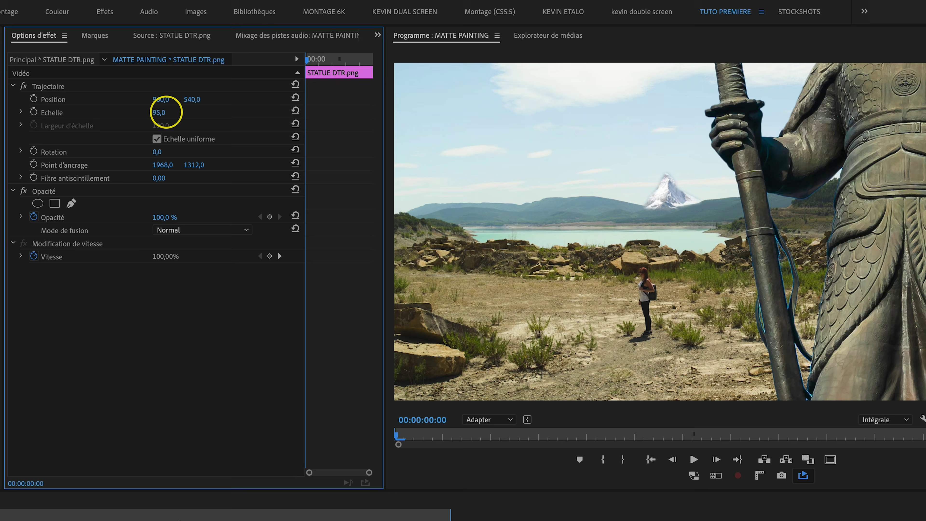
pyautogui.moveTo(166, 113); pyautogui.dragTo(172, 114)
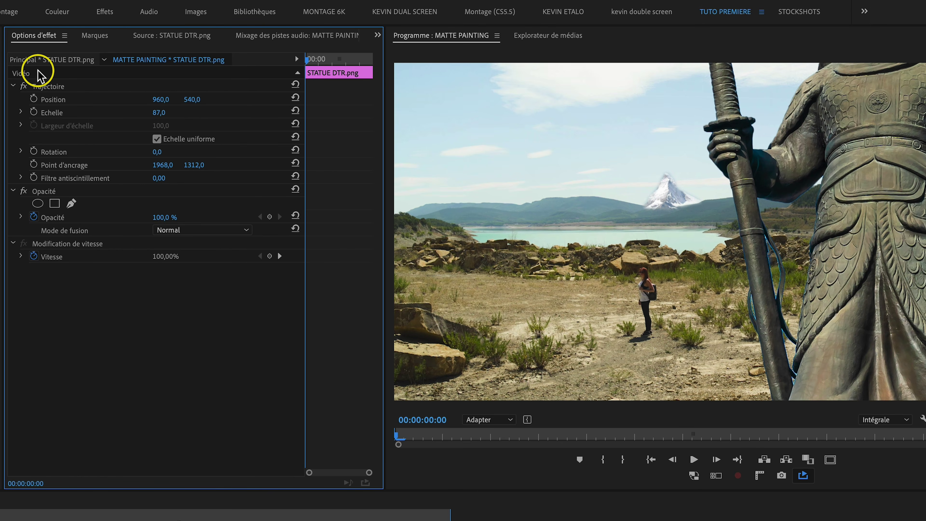
pyautogui.click(42, 86)
pyautogui.moveTo(729, 202); pyautogui.dragTo(397, 205)
pyautogui.click(161, 111)
pyautogui.write('18')
pyautogui.press('Return')
# - Place the statue in the lake beside the mountain at about position 600.8, 491.1 and shrink it to scale 4.8
pyautogui.moveTo(400, 276); pyautogui.dragTo(658, 222)
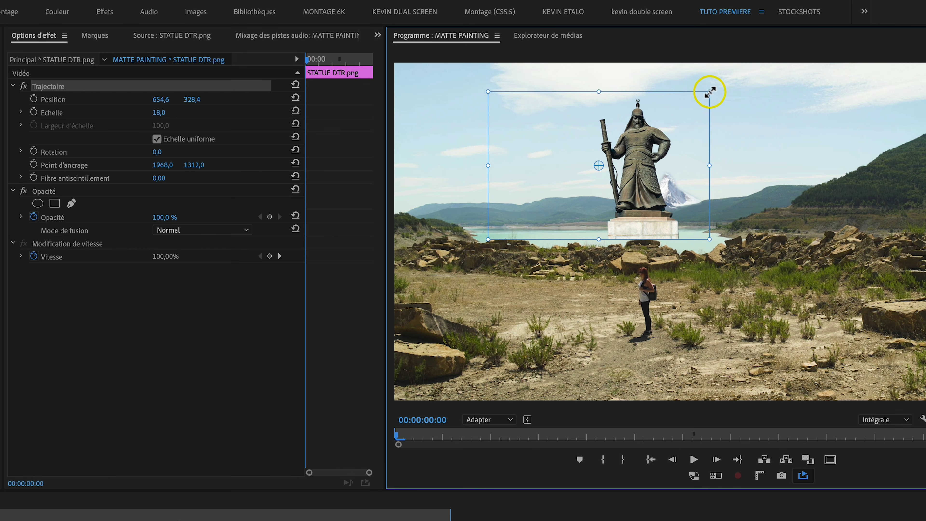
pyautogui.moveTo(710, 89); pyautogui.dragTo(613, 143)
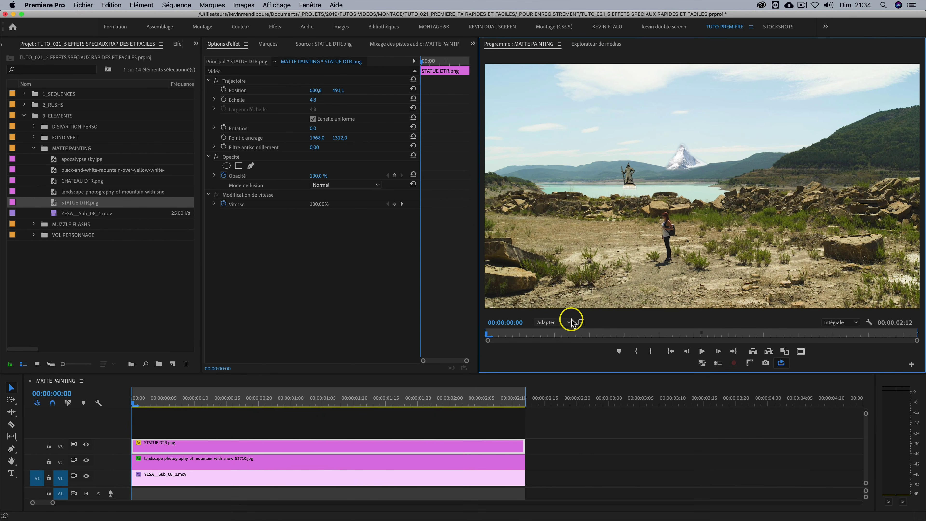
# - Find the Niveaux effect by searching for "niveau" and apply it to the statue
pyautogui.click(549, 322)
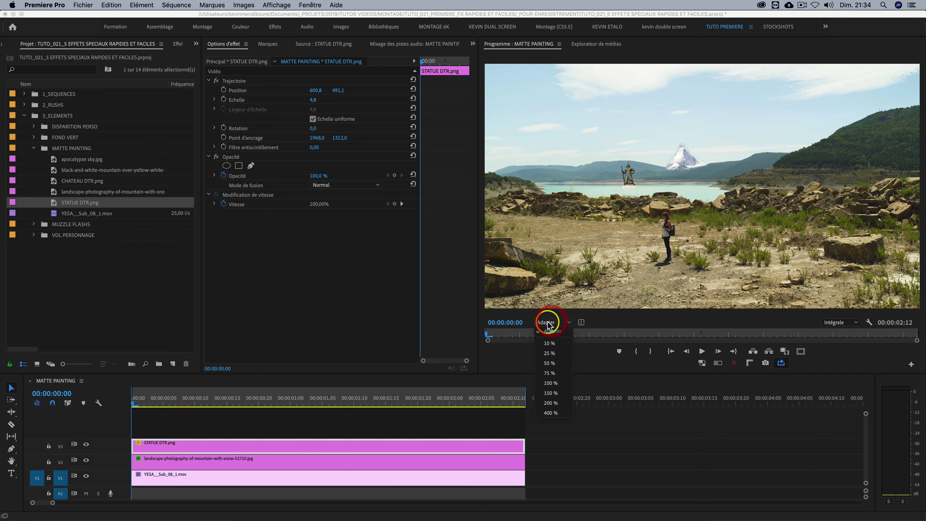
pyautogui.click(550, 393)
pyautogui.click(548, 322)
pyautogui.click(550, 403)
pyautogui.hotkey('shift', '7')
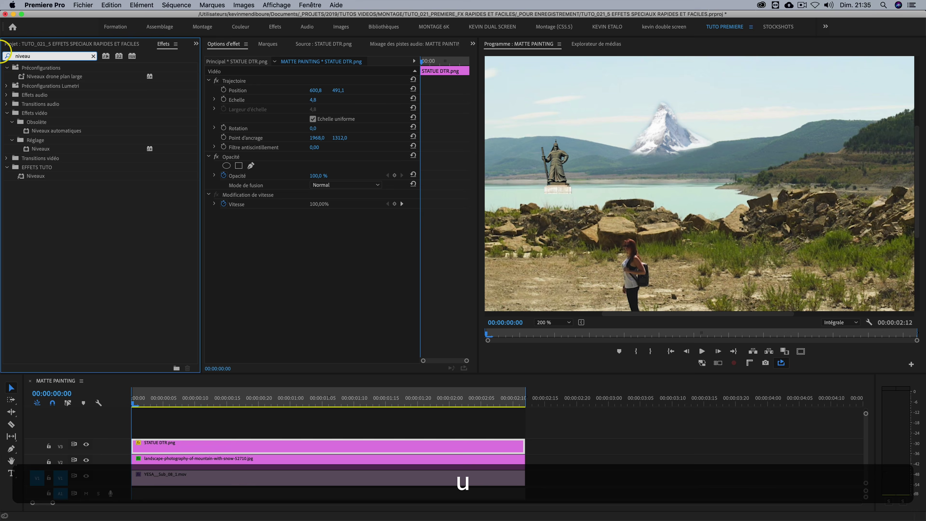
pyautogui.moveTo(50, 148); pyautogui.dragTo(290, 264)
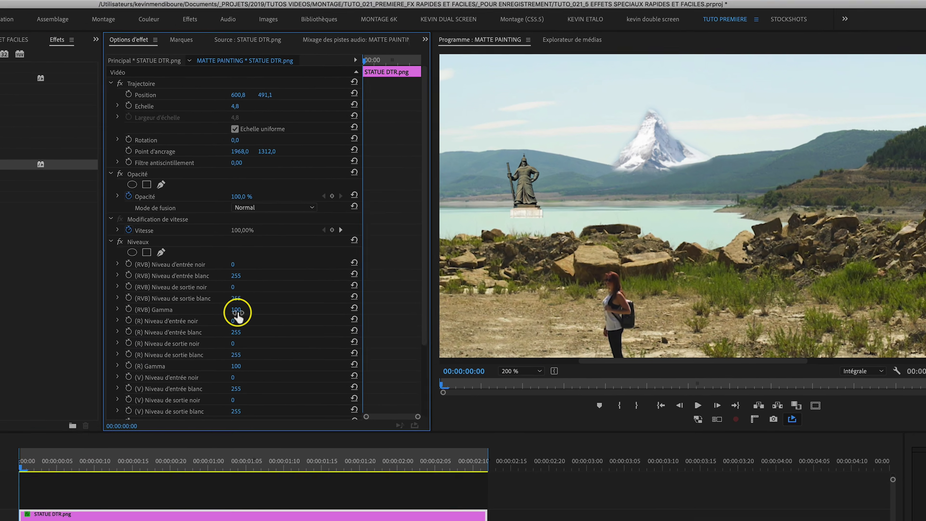
# - Blend the statue's tones into the landscape with Niveaux, setting RGB output black to 24 and RGB gamma to 119
pyautogui.click(313, 271)
pyautogui.write('72')
pyautogui.press('Return')
pyautogui.click(157, 348)
pyautogui.write('124')
pyautogui.press('Return')
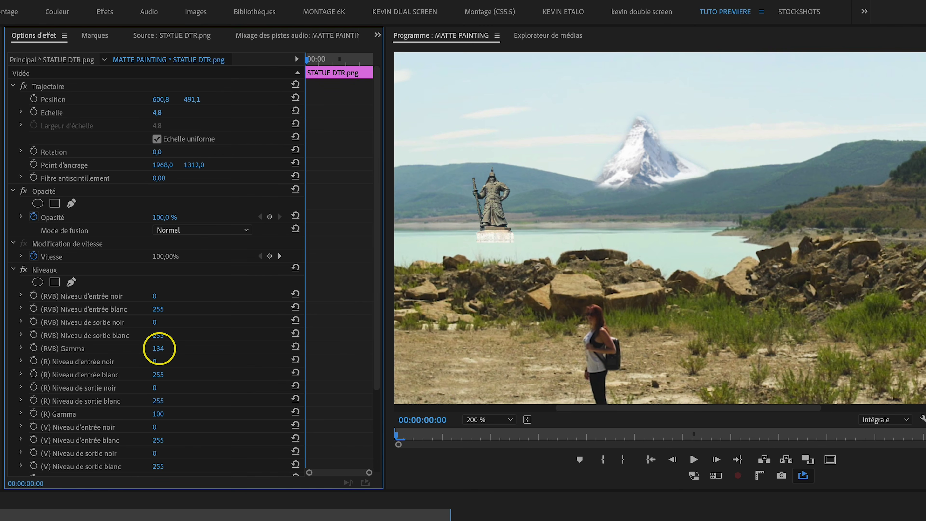
pyautogui.moveTo(160, 348); pyautogui.dragTo(161, 348)
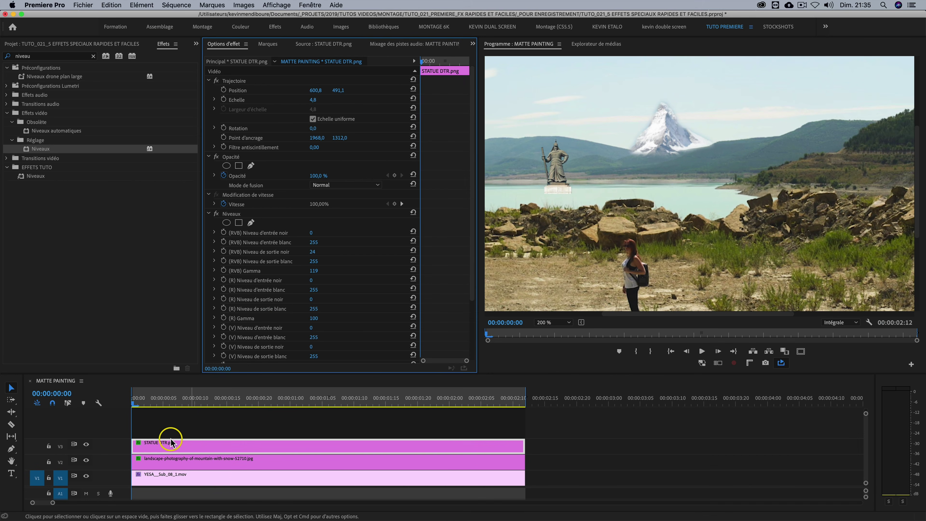
# - Duplicate the STATUE DTR.png clip from V3 onto V4, aligned to the same start
pyautogui.click(161, 445)
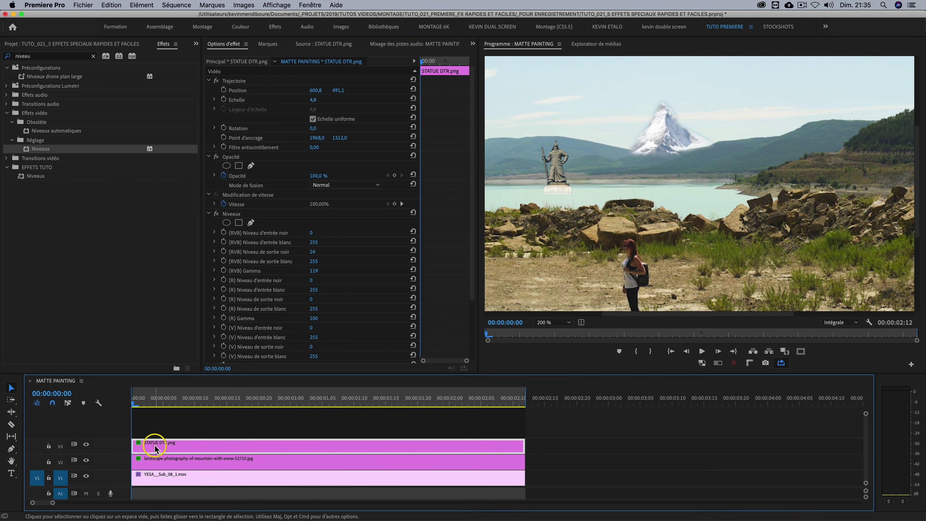
pyautogui.press('alt')
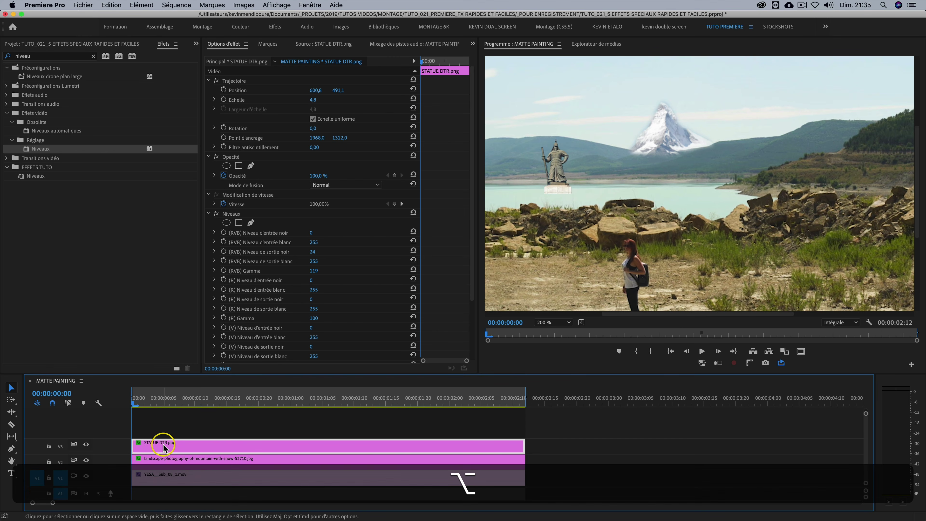
pyautogui.moveTo(163, 448); pyautogui.dragTo(182, 433)
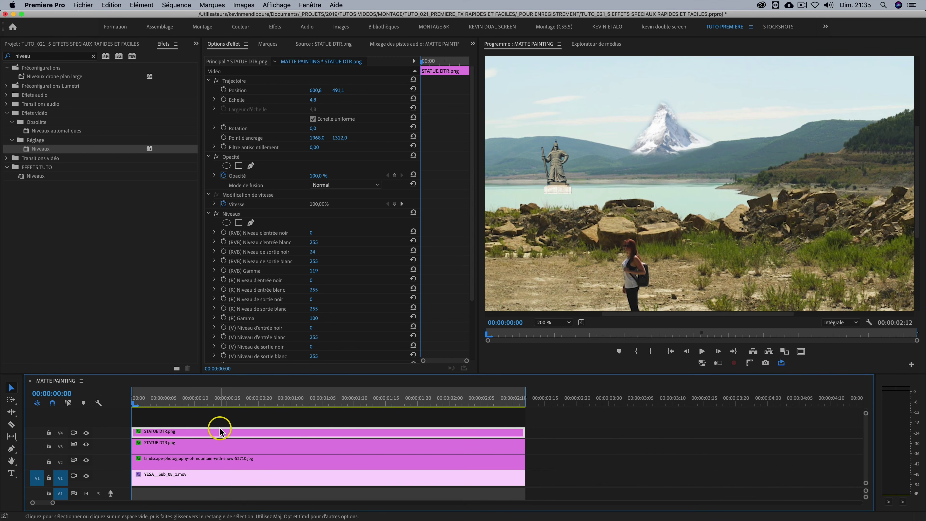
# - Search the effects for "miroir" and apply Miroir vertical to the statue copy on V4
pyautogui.click(6, 56)
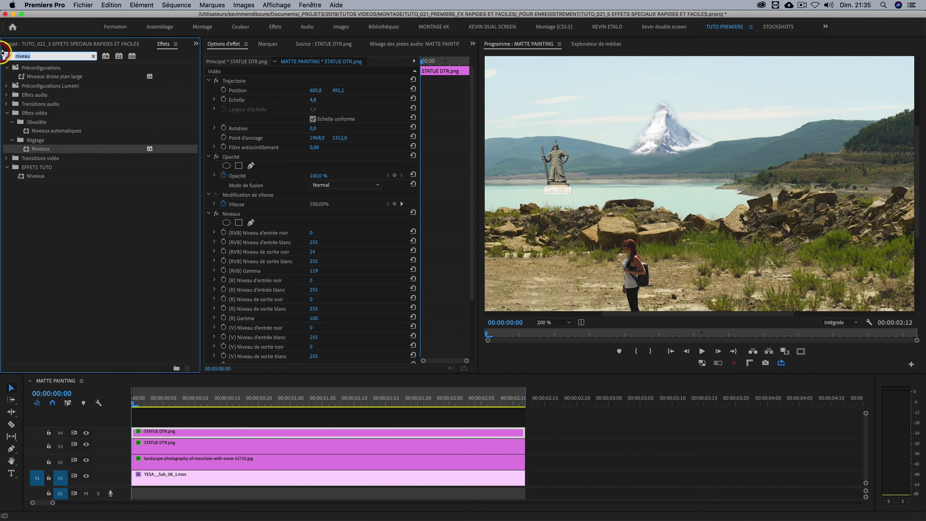
pyautogui.write('miroir')
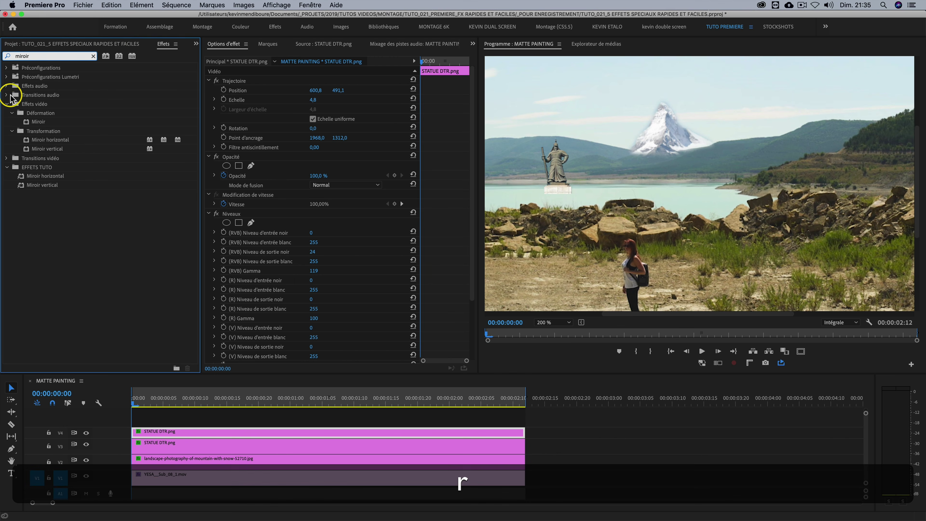
pyautogui.click(47, 150)
pyautogui.moveTo(209, 414); pyautogui.dragTo(215, 434)
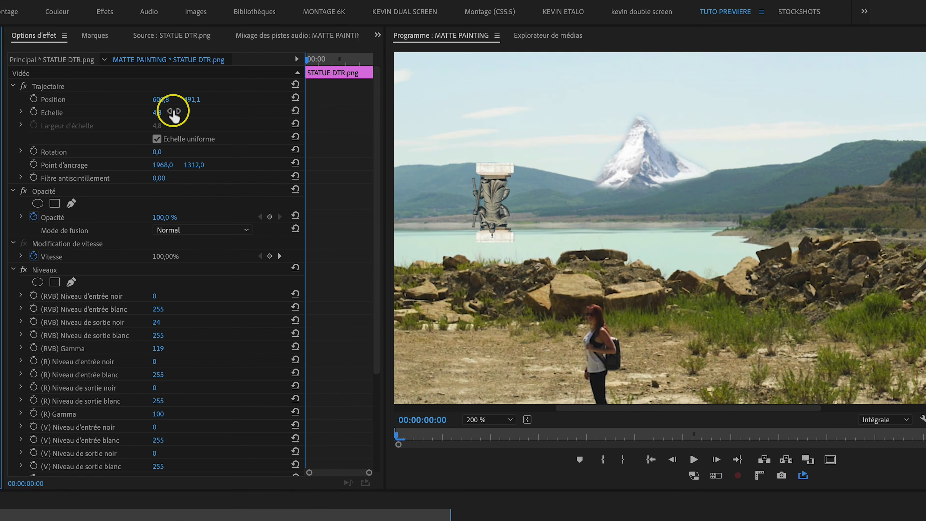
# - Move the flipped statue copy down to vertical position 618.1, beneath the original's pedestal as a reflection
pyautogui.click(338, 90)
pyautogui.write('614,1')
pyautogui.press('Return')
pyautogui.moveTo(190, 98); pyautogui.dragTo(192, 98)
pyautogui.hotkey('shift', '4')
pyautogui.press('=')
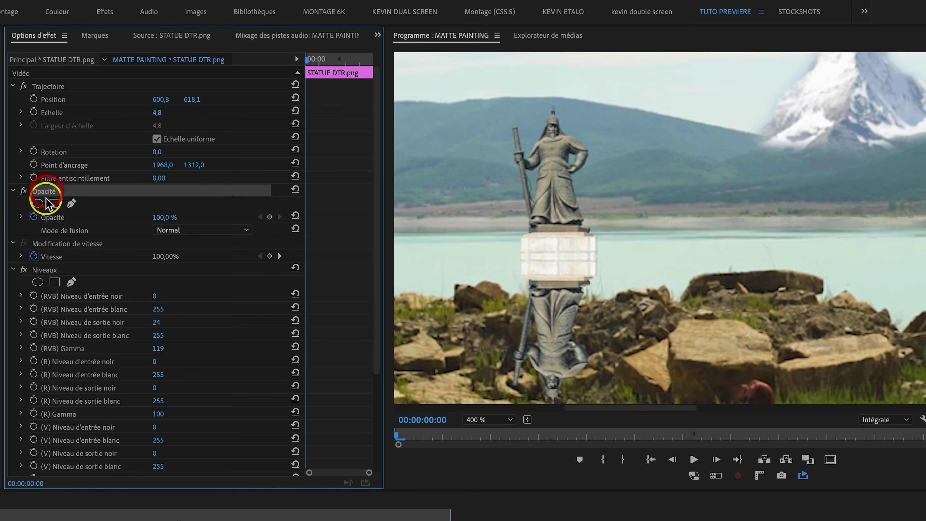
# - Turn off opacity keyframing on the flipped copy and draw a closed pen mask that limits the reflection to the lake area
pyautogui.click(33, 217)
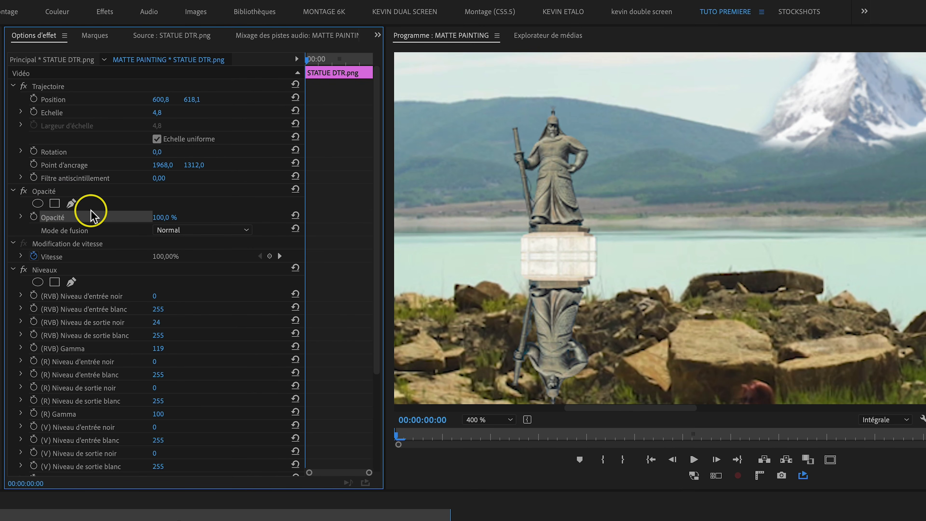
pyautogui.click(72, 203)
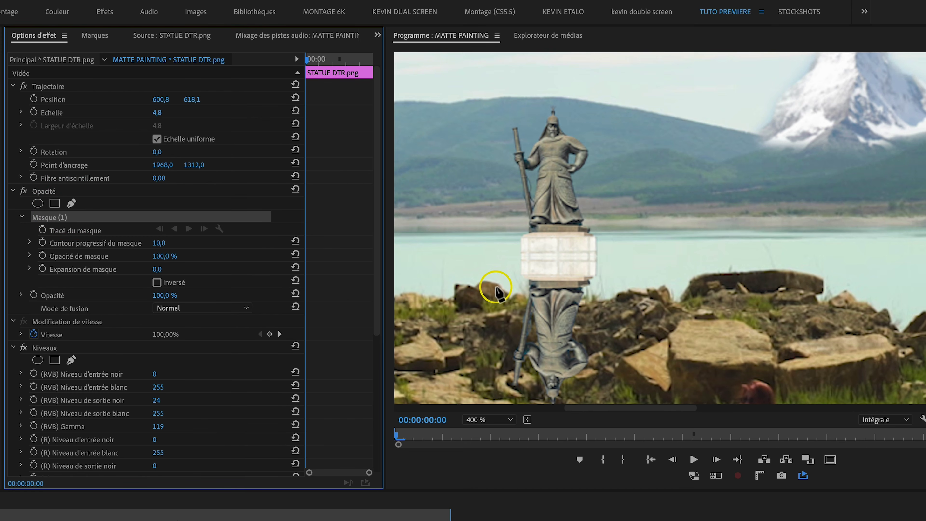
pyautogui.click(504, 263)
pyautogui.click(510, 285)
pyautogui.click(522, 300)
pyautogui.click(555, 309)
pyautogui.click(590, 305)
pyautogui.click(625, 292)
pyautogui.click(651, 257)
pyautogui.click(635, 225)
pyautogui.click(480, 225)
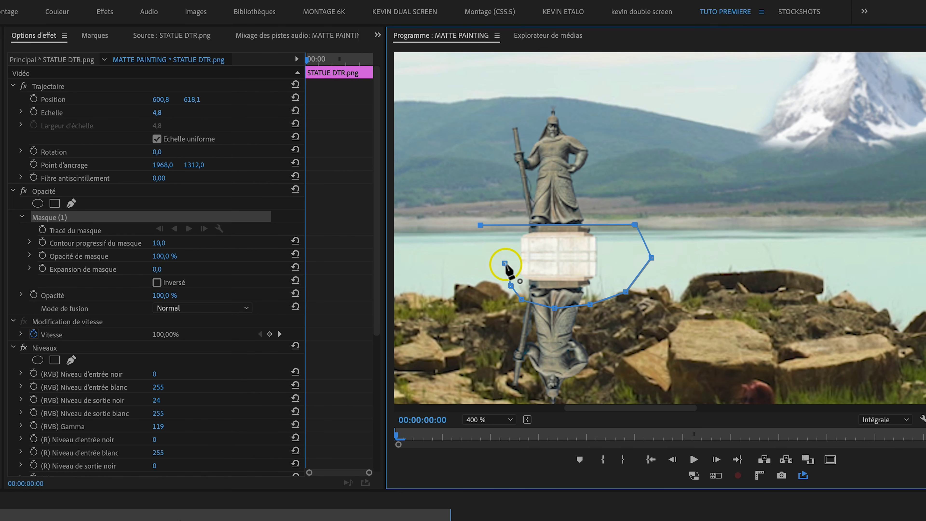
pyautogui.click(505, 263)
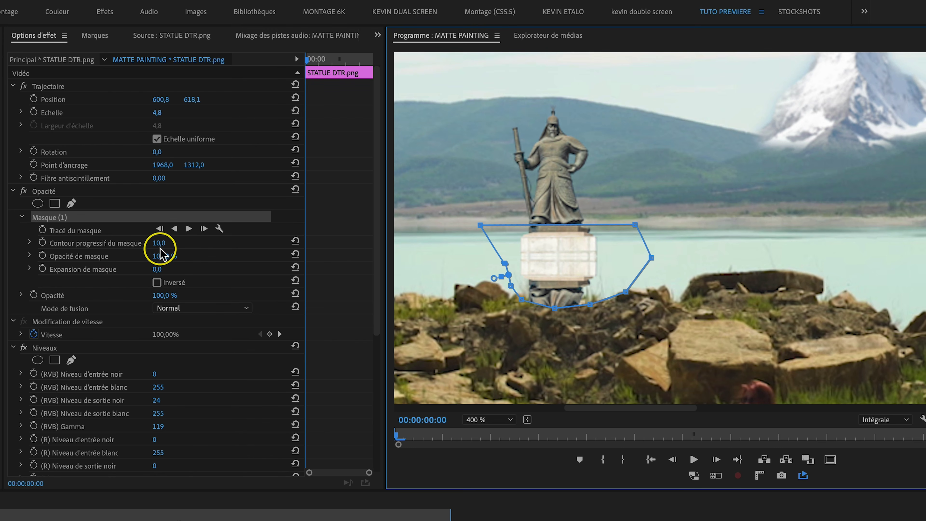
# - Set the reflection mask's feather to 775 and adjust the reflection's opacity
pyautogui.moveTo(161, 243); pyautogui.dragTo(160, 242)
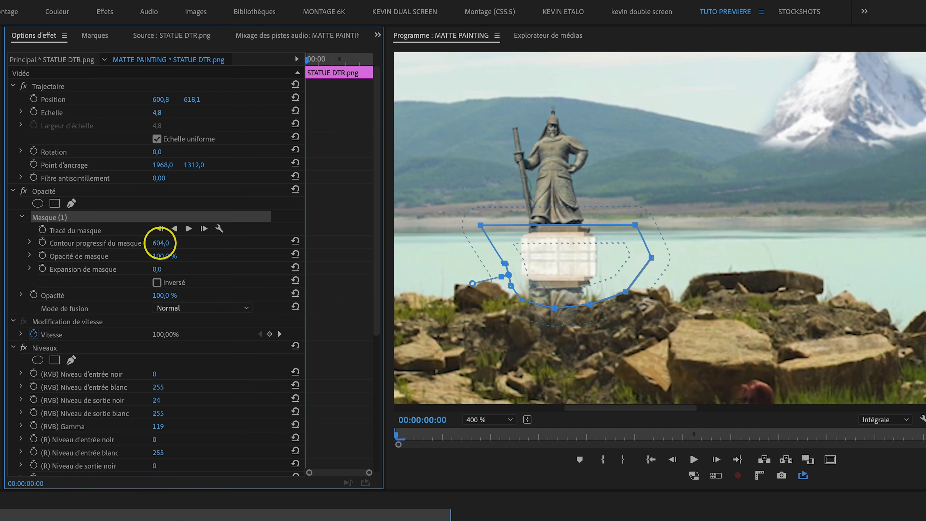
pyautogui.moveTo(160, 243); pyautogui.dragTo(160, 243)
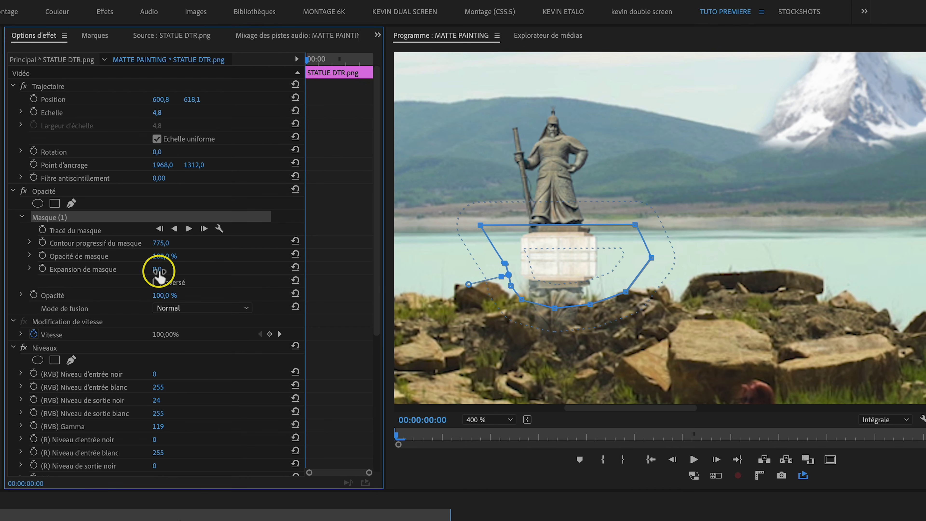
pyautogui.moveTo(158, 270); pyautogui.dragTo(163, 295)
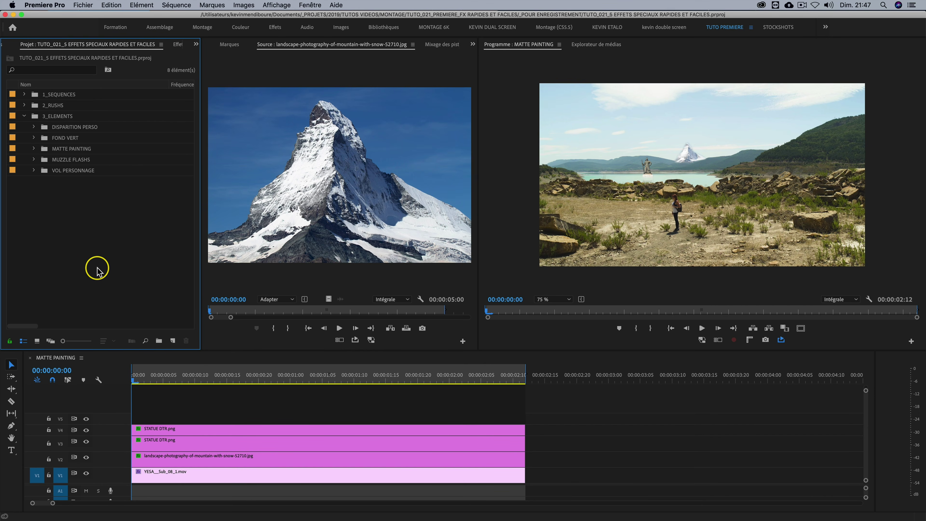
# - Create a new adjustment layer (Calque d'effets) at 1920 × 1080, 25 fps with square pixels
pyautogui.rightClick(53, 223)
pyautogui.click(75, 215)
pyautogui.rightClick(75, 219)
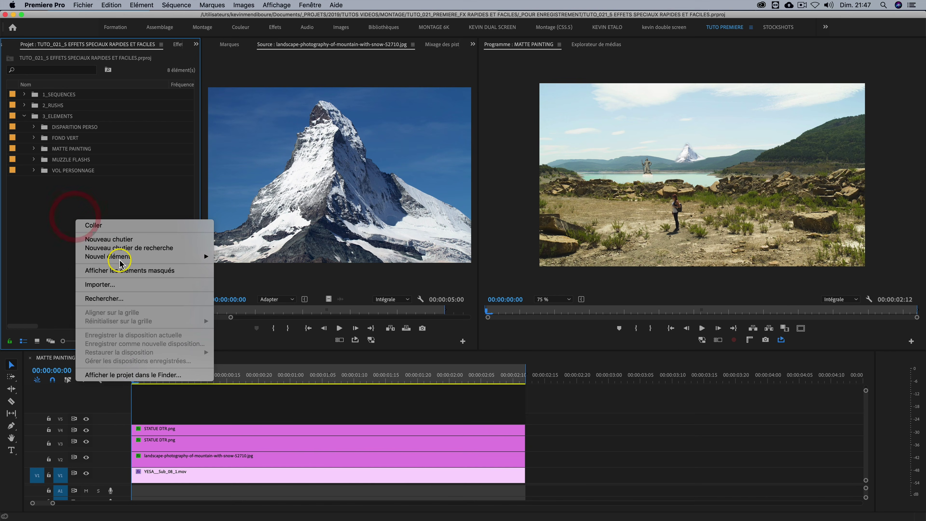
pyautogui.moveTo(118, 257)
pyautogui.rightClick(87, 258)
pyautogui.click(270, 321)
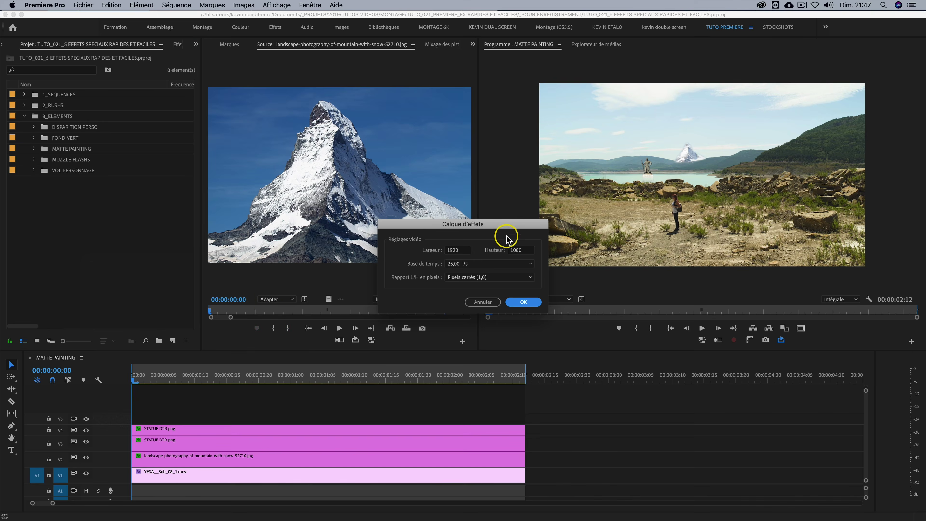
pyautogui.click(523, 302)
# - Place the adjustment layer on V5 from the sequence start and trim it to the end of the clips below
pyautogui.moveTo(180, 319); pyautogui.dragTo(119, 418)
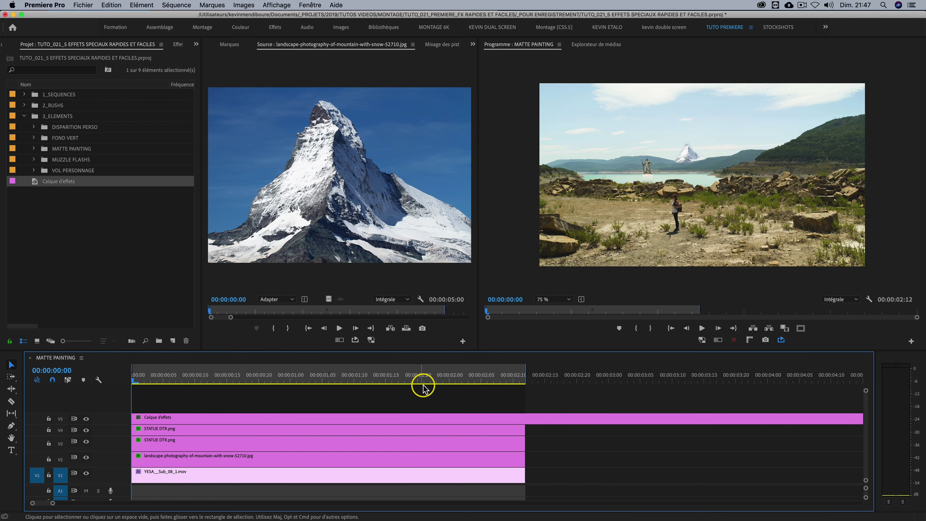
pyautogui.moveTo(863, 419); pyautogui.dragTo(525, 418)
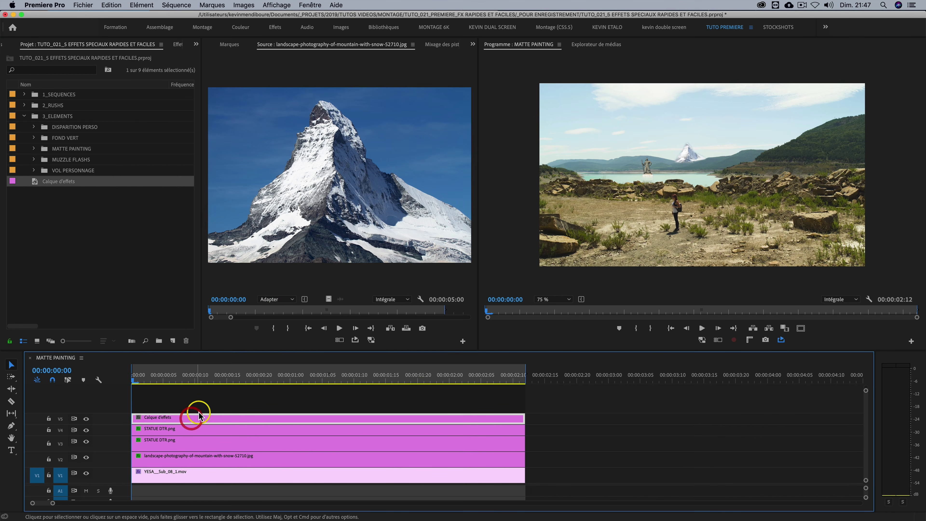
# - Search the effects for "couleur" and apply Couleur Lumetri to the adjustment layer
pyautogui.click(190, 44)
pyautogui.click(26, 57)
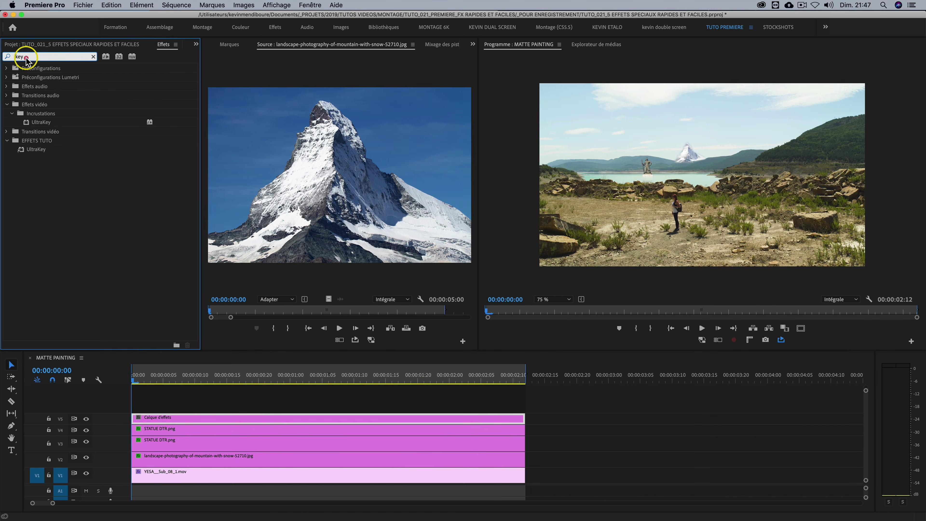
pyautogui.write('couleur')
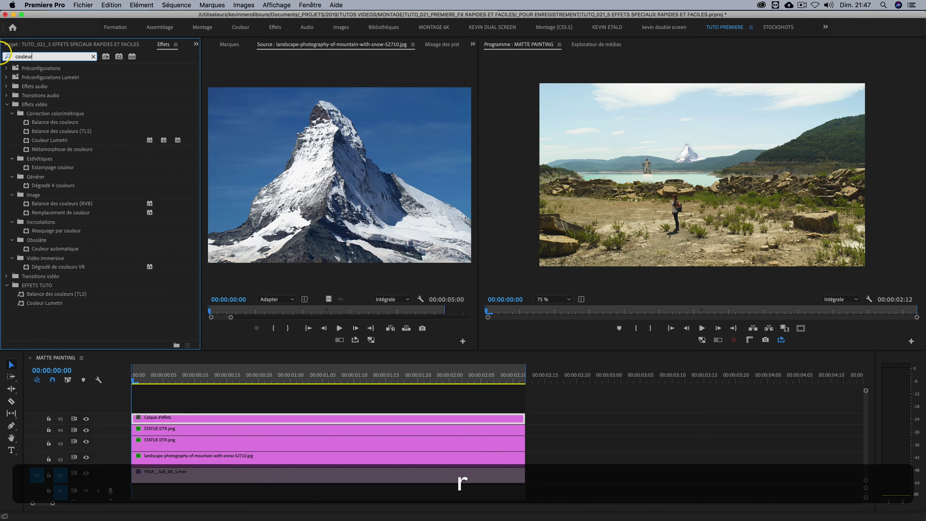
pyautogui.click(50, 140)
pyautogui.moveTo(96, 166); pyautogui.dragTo(178, 415)
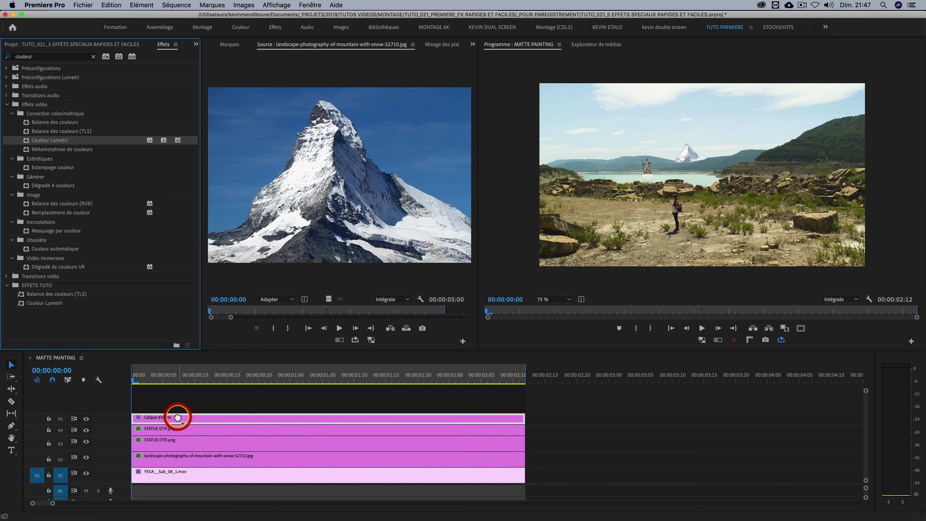
# - Give the adjustment layer the SL GOLD ORANGE creative look in Couleur Lumetri, with its intensity set to 60
pyautogui.click(473, 44)
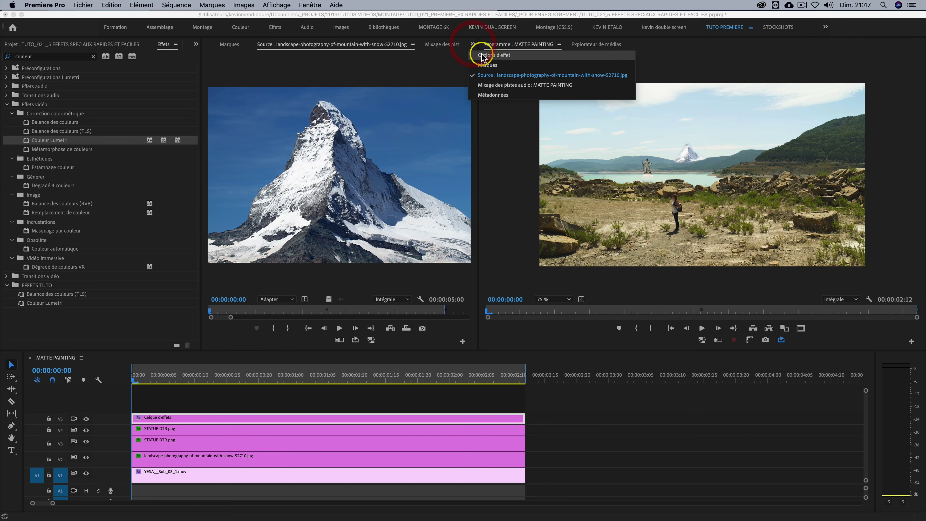
pyautogui.click(480, 59)
pyautogui.click(246, 418)
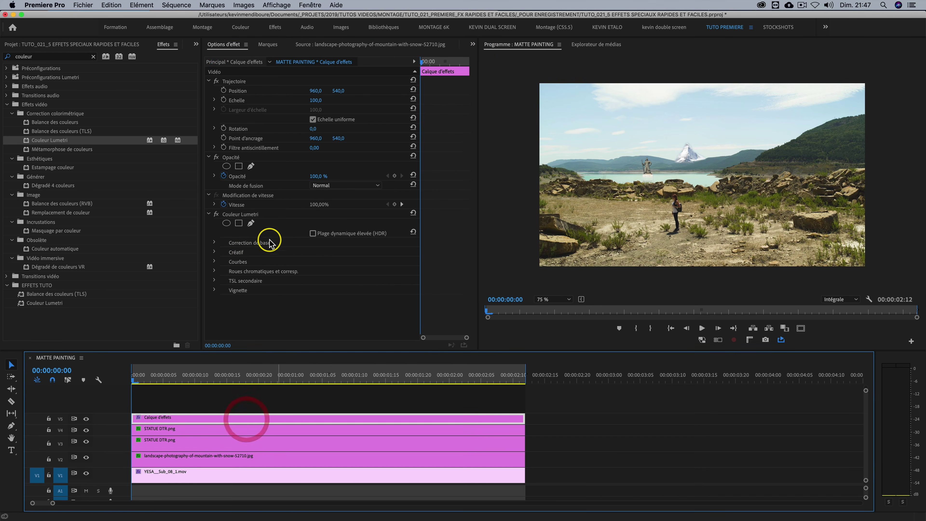
pyautogui.click(214, 252)
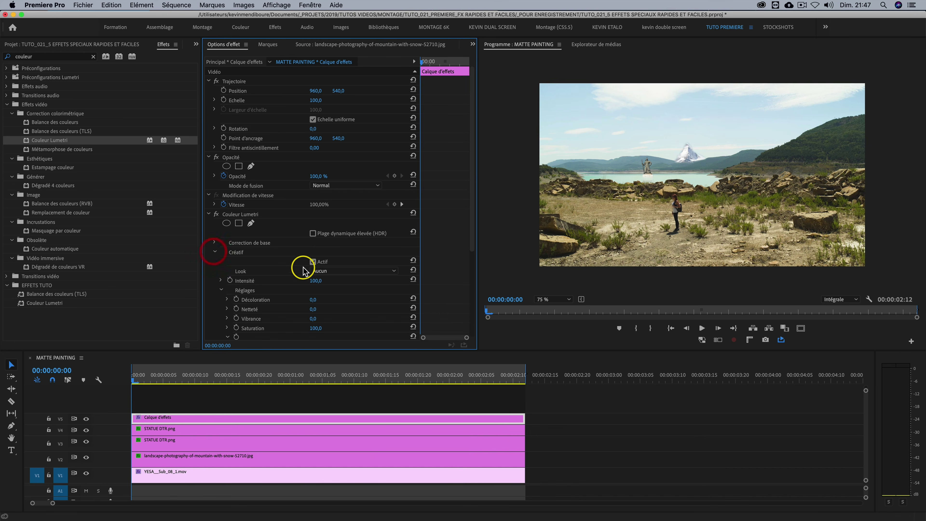
pyautogui.click(328, 270)
pyautogui.click(345, 266)
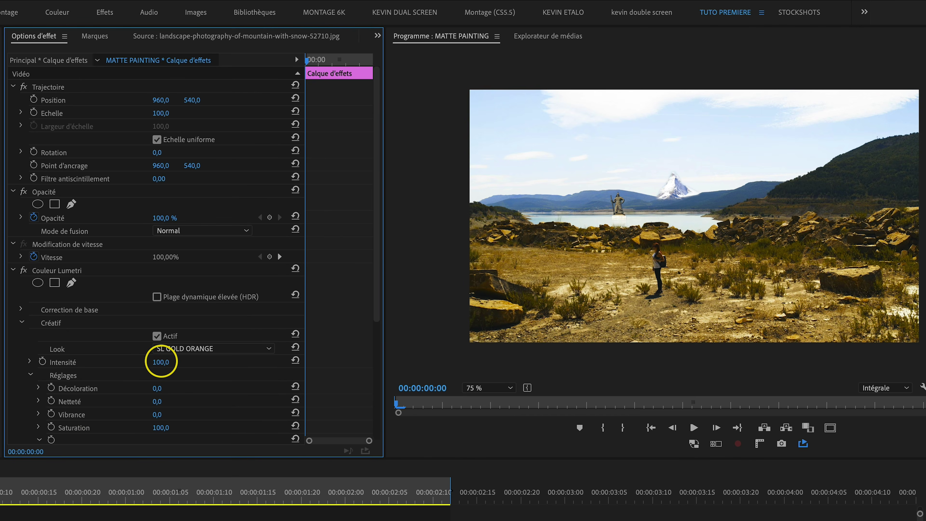
pyautogui.moveTo(160, 361); pyautogui.dragTo(160, 362)
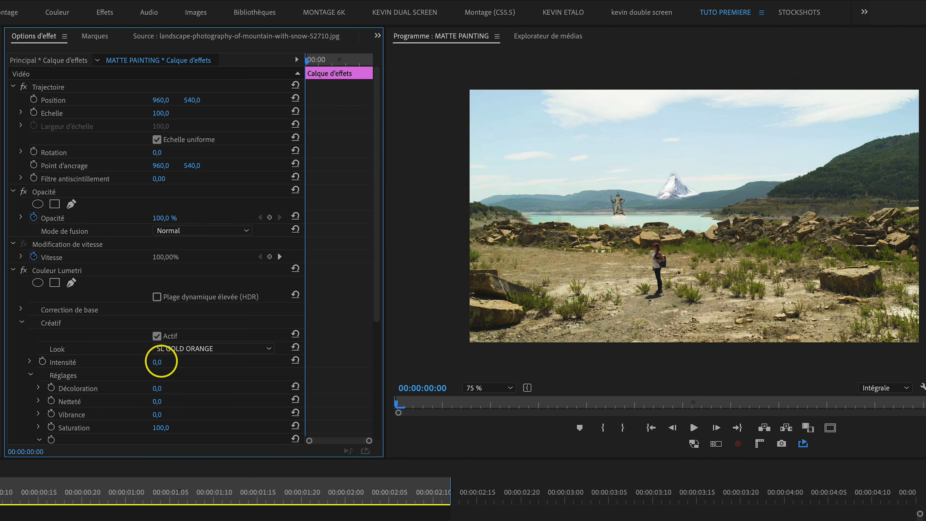
# - Set the Lumetri basic correction to temperature 21, tint -7, exposure -0.3, highlights -48, shadows -13, whites -1 and blacks 15
pyautogui.click(21, 309)
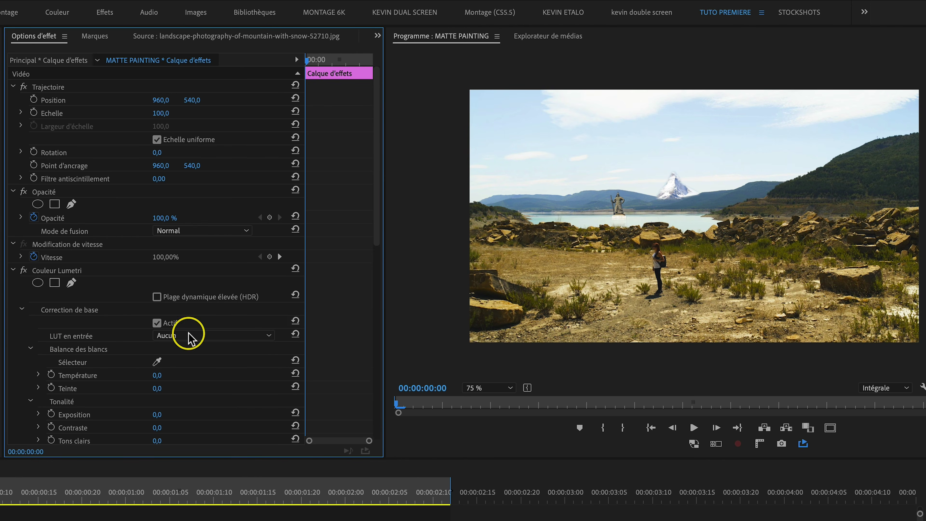
pyautogui.scroll(-3, 310, 287)
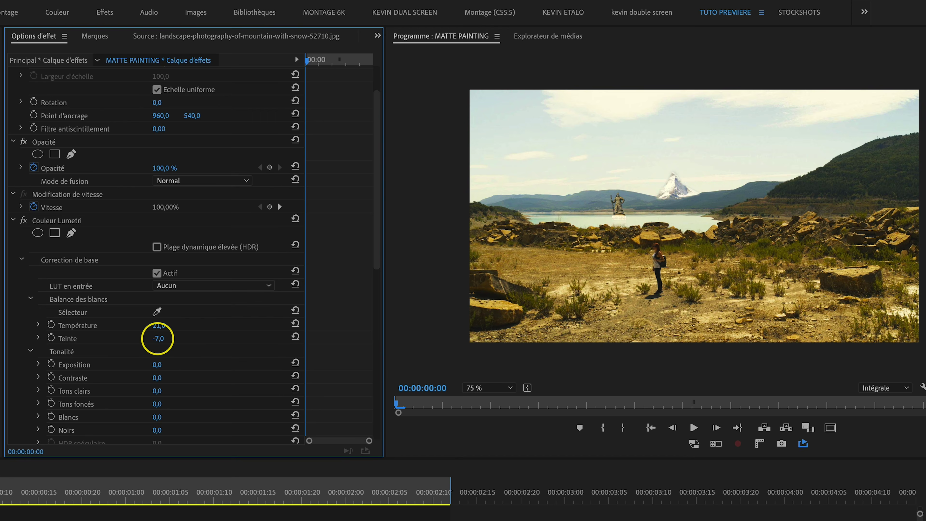
pyautogui.moveTo(158, 369)
pyautogui.mouseDown()
pyautogui.moveTo(124, 369)
pyautogui.moveTo(149, 369)
pyautogui.moveTo(159, 352)
pyautogui.mouseUp()
pyautogui.scroll(-2, 159, 360)
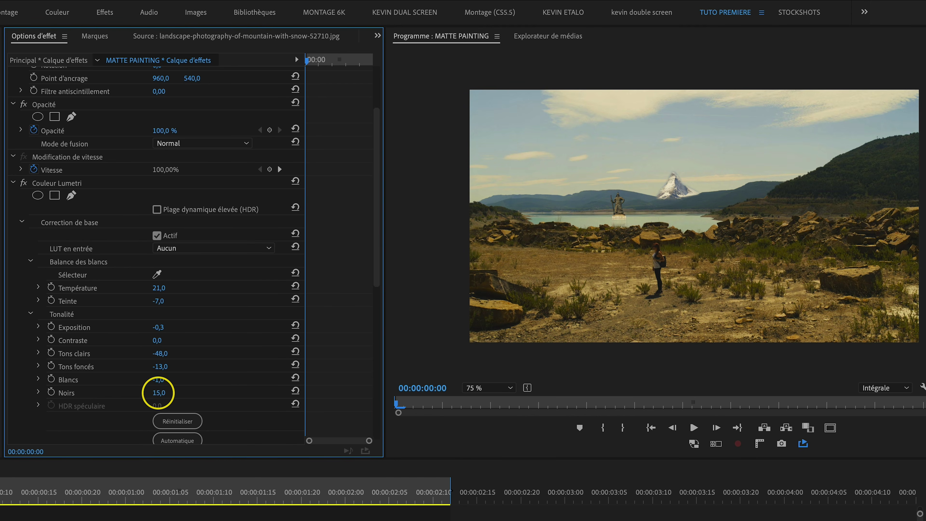
# - Set the saturation in the Lumetri creative adjustments to 72
pyautogui.scroll(-8, 176, 389)
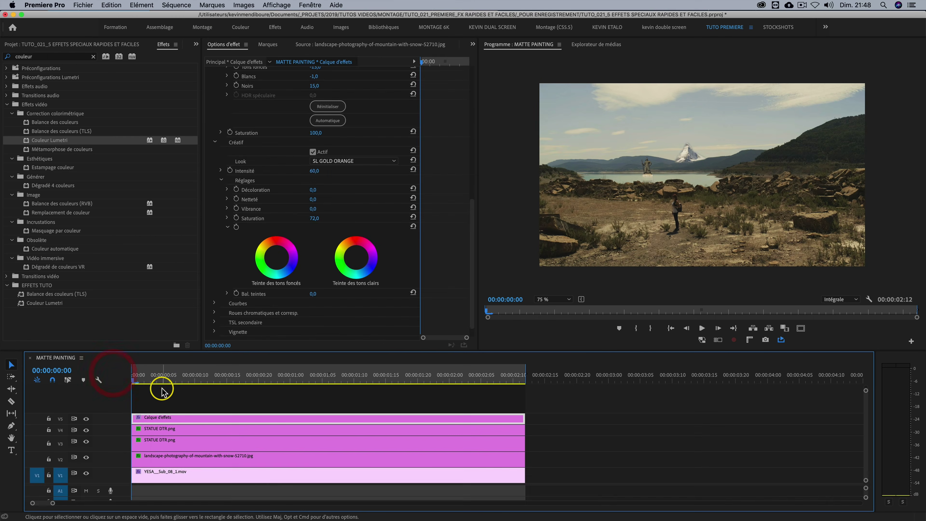
pyautogui.click(161, 390)
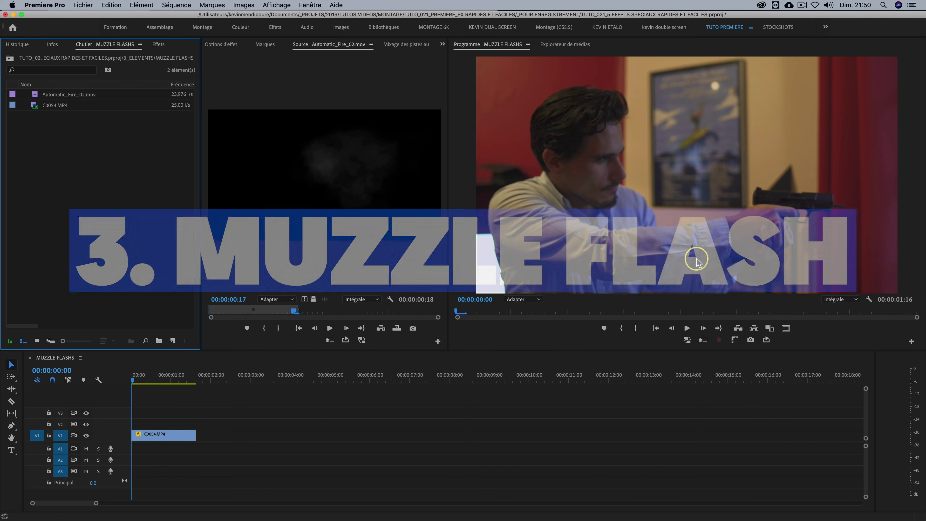
# - Play the pistol clip C0054.MP4 in the MUZZLE FLASHS sequence and return the playhead to the start
pyautogui.click(139, 380)
pyautogui.press('space')
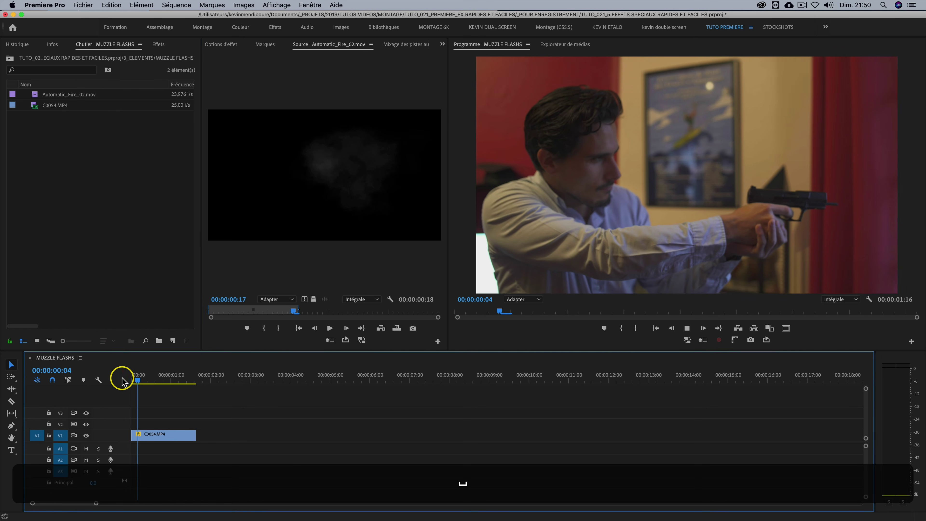
pyautogui.press('space')
pyautogui.moveTo(173, 382); pyautogui.dragTo(89, 380)
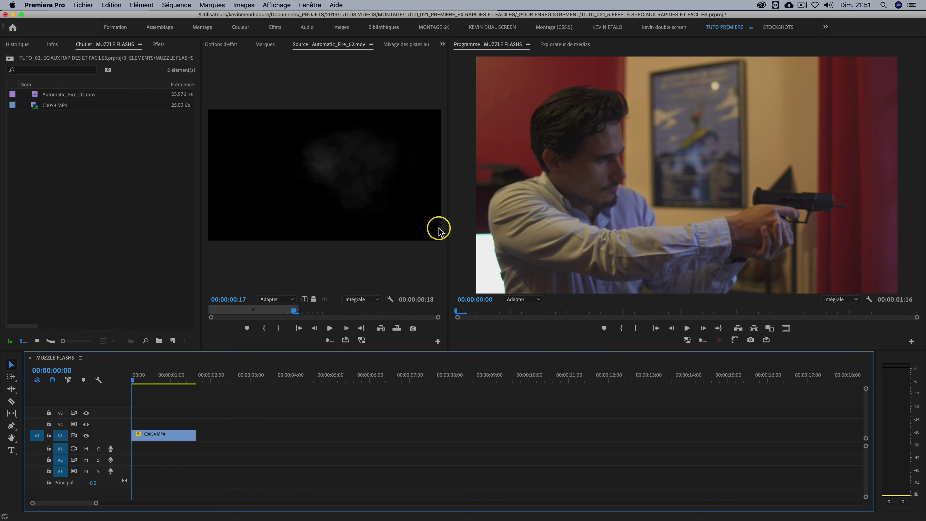
# - Mark the first shot at 00:00:00:09 in the MUZZLE FLASHS sequence
pyautogui.press('=')
pyautogui.moveTo(140, 379); pyautogui.dragTo(171, 379)
pyautogui.press('Left')
pyautogui.press('Right')
pyautogui.press('Right')
pyautogui.press('Right')
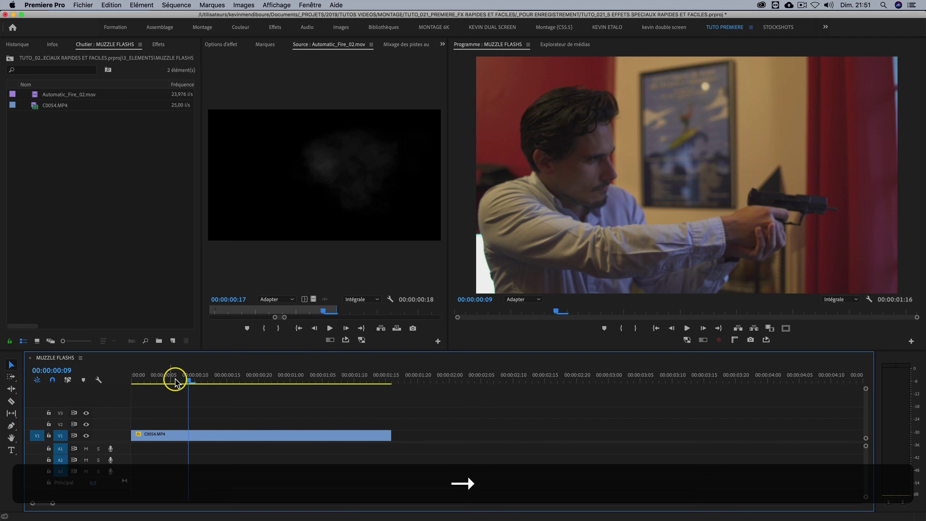
pyautogui.press('m')
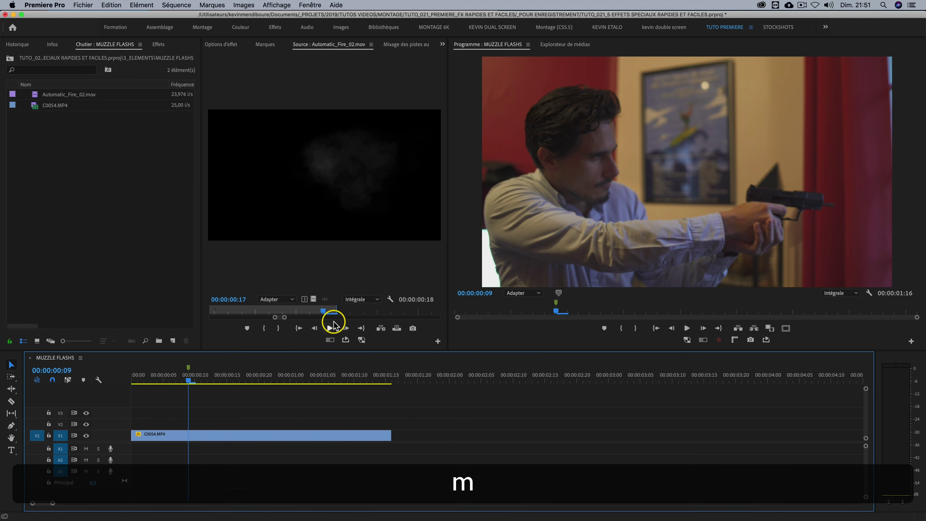
# - Place the Automatic_Fire_02.mov clip on track V2 above the pistol clip, starting at the 00:00:00:09 marker
pyautogui.click(37, 96)
pyautogui.moveTo(336, 310); pyautogui.dragTo(398, 312)
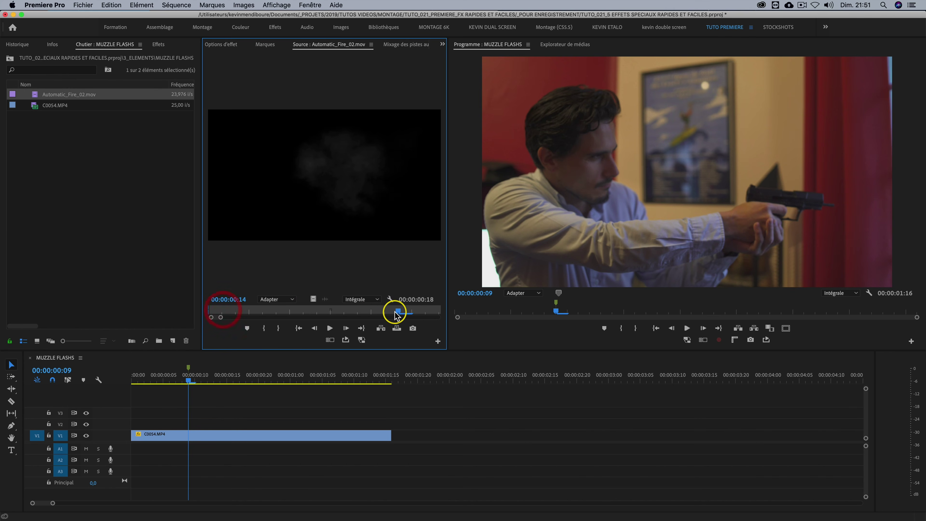
pyautogui.moveTo(313, 301); pyautogui.dragTo(201, 414)
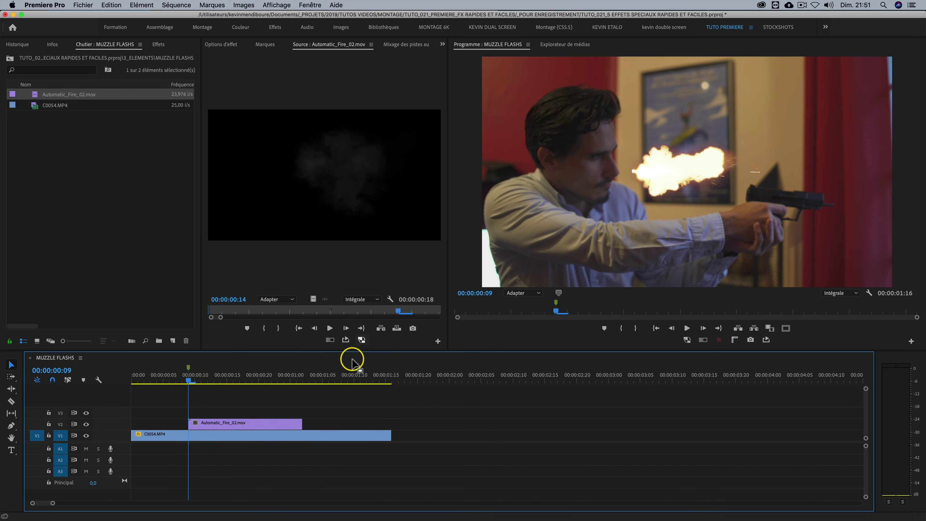
# - Align the muzzle flash with the pistol barrel, at about position 1883, 739.1 and rotation 11°
pyautogui.click(223, 423)
pyautogui.click(241, 50)
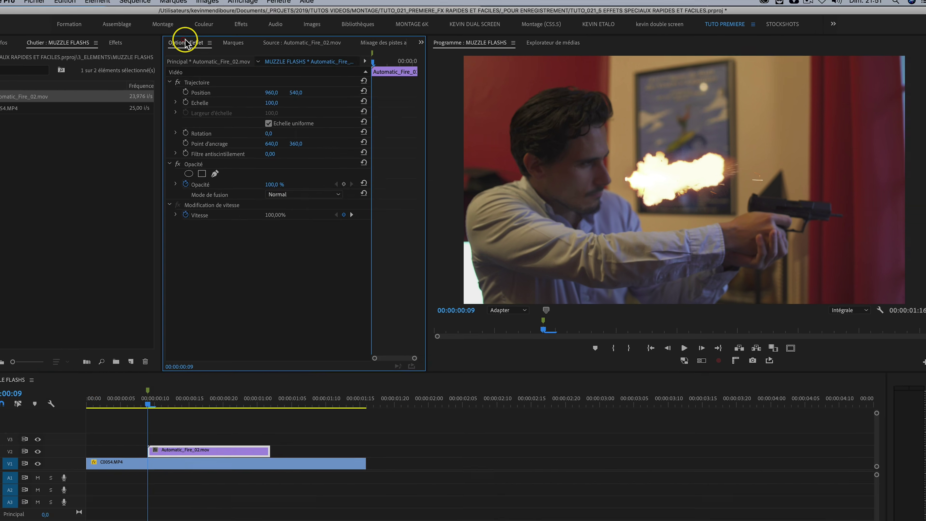
pyautogui.click(239, 81)
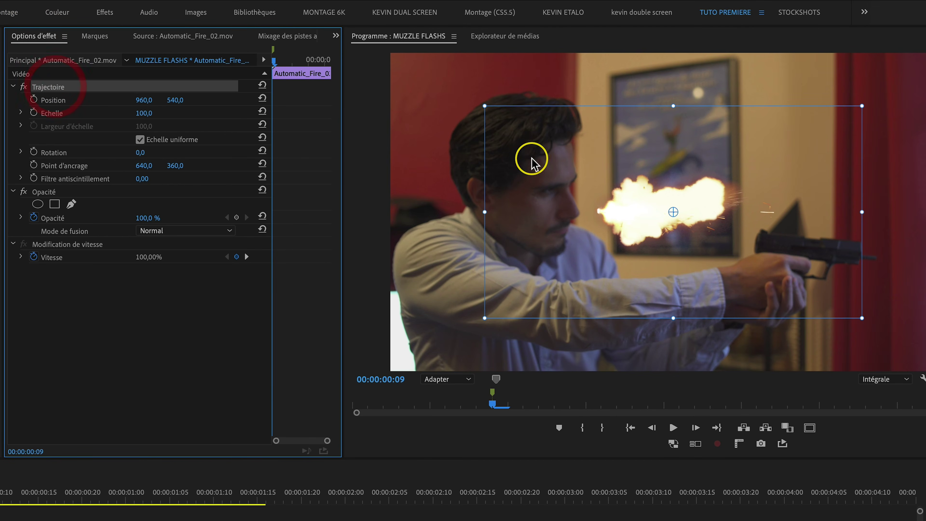
pyautogui.moveTo(658, 207); pyautogui.dragTo(913, 244)
pyautogui.click(139, 153)
pyautogui.moveTo(139, 152); pyautogui.dragTo(139, 151)
pyautogui.moveTo(904, 243); pyautogui.dragTo(905, 263)
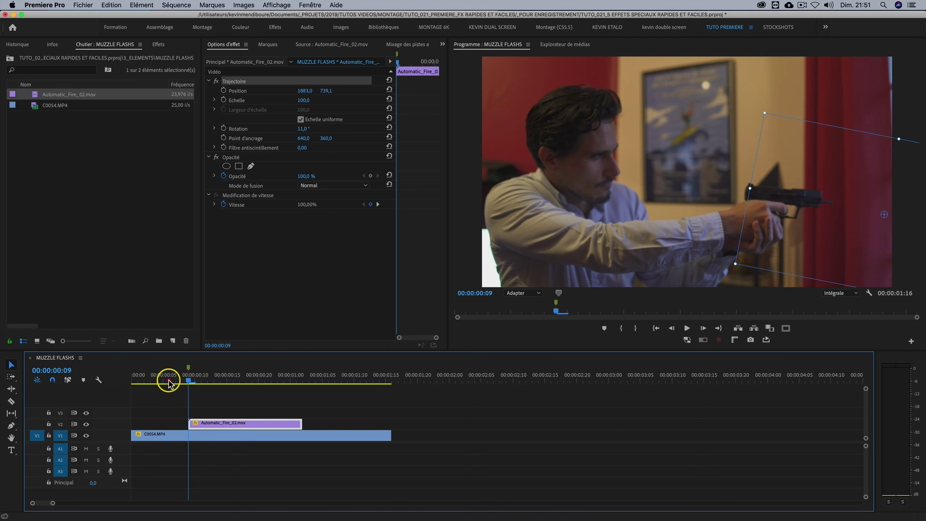
# - Start keyframing the muzzle flash position at 00:00:00:09, and realign it with the barrel at frame 10, at about 1886.1, 747.6
pyautogui.press('space')
pyautogui.click(189, 376)
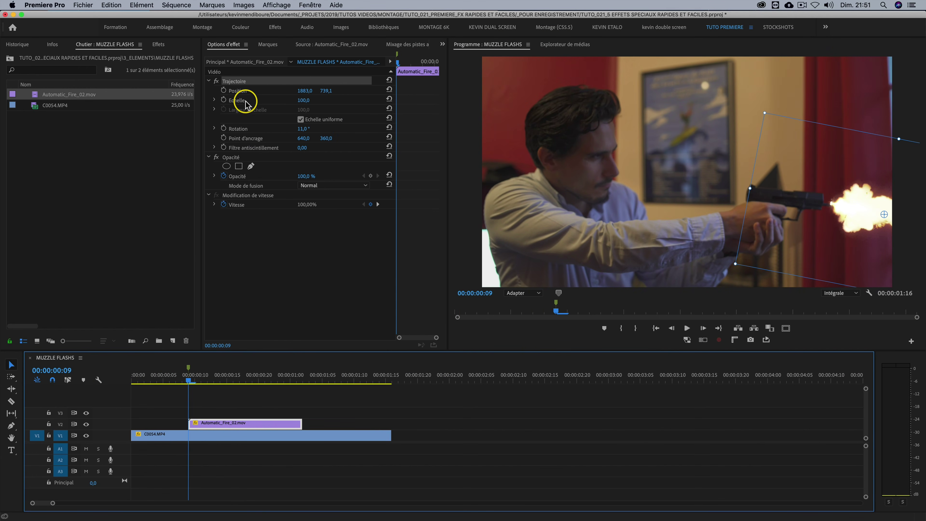
pyautogui.click(224, 91)
pyautogui.moveTo(448, 115); pyautogui.dragTo(505, 112)
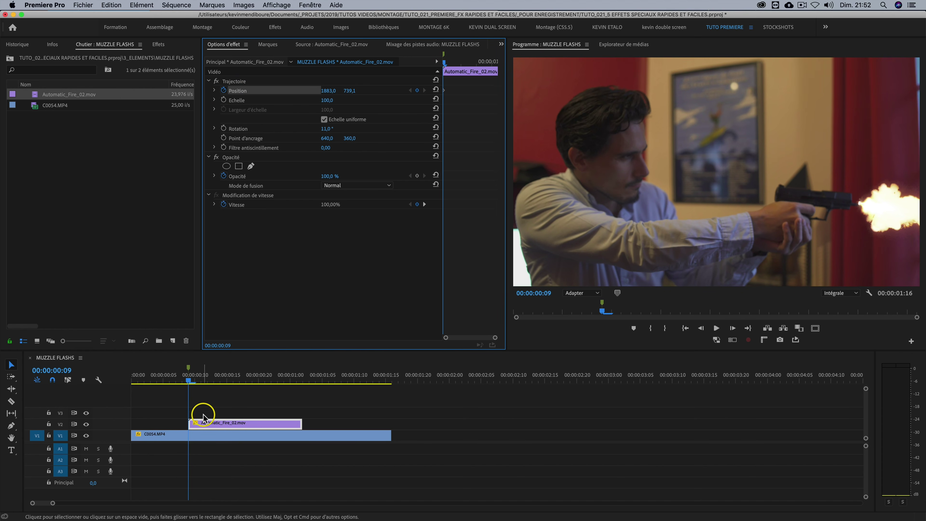
pyautogui.click(210, 406)
pyautogui.click(211, 424)
pyautogui.press('Right')
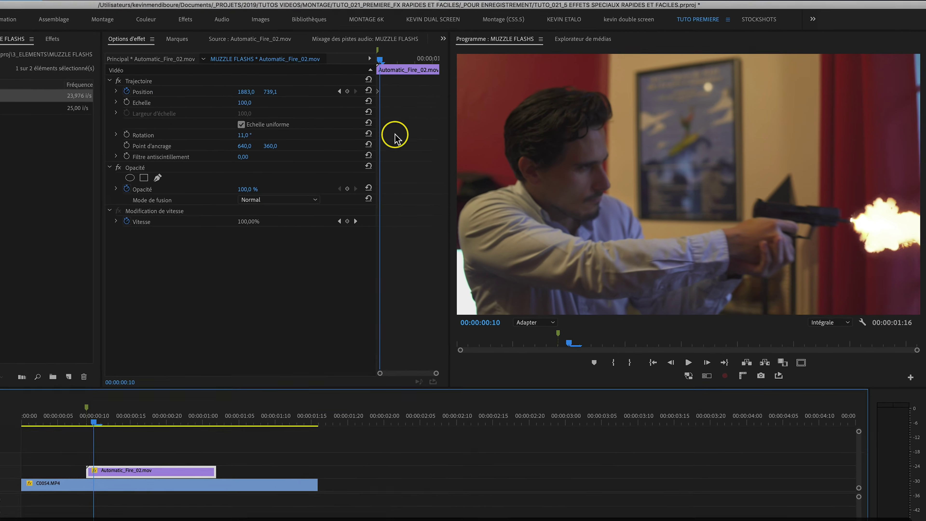
pyautogui.click(150, 81)
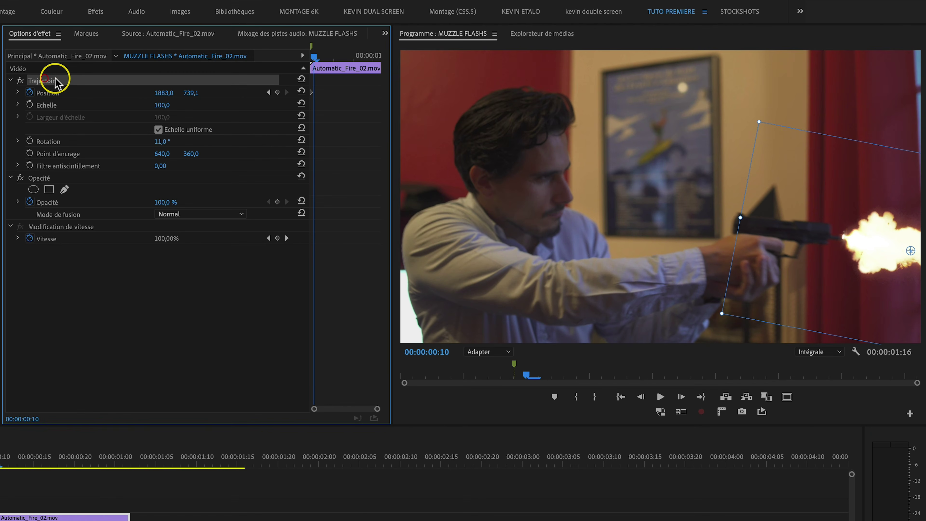
pyautogui.moveTo(882, 240); pyautogui.dragTo(882, 245)
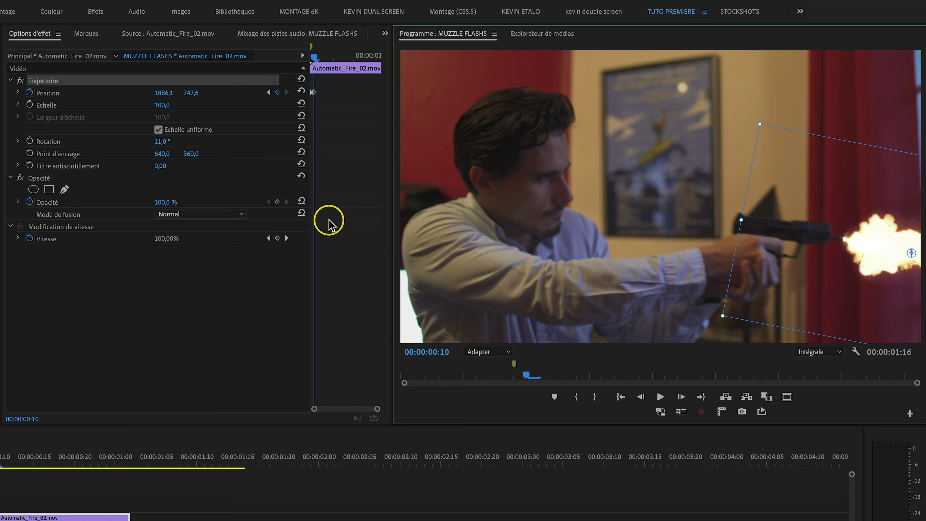
# - Keyframe the flash position to follow the barrel at frames 11 and 12, at about 1708.8, 690 and 1644.8, 651.5
pyautogui.click(207, 283)
pyautogui.press('Right')
pyautogui.click(51, 76)
pyautogui.click(889, 243)
pyautogui.moveTo(897, 251); pyautogui.dragTo(851, 237)
pyautogui.click(152, 314)
pyautogui.press('Right')
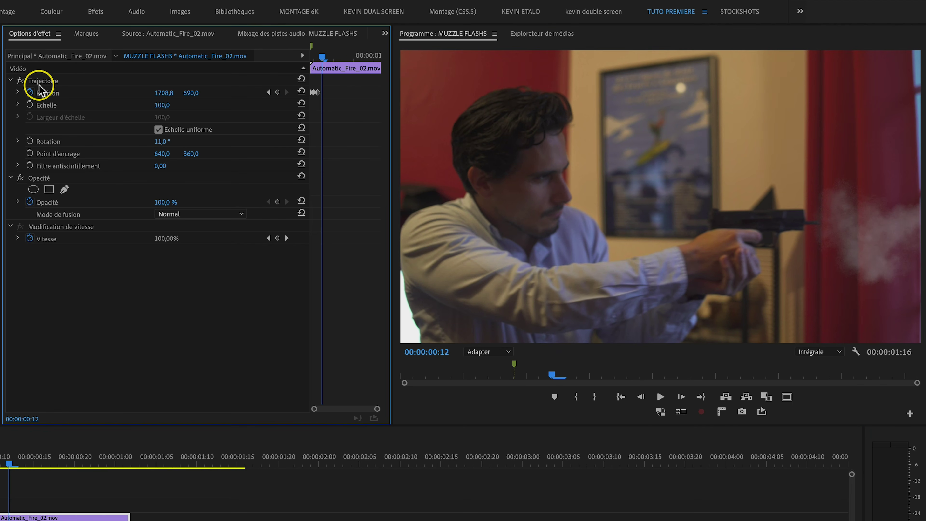
pyautogui.click(70, 82)
pyautogui.moveTo(849, 211); pyautogui.dragTo(835, 205)
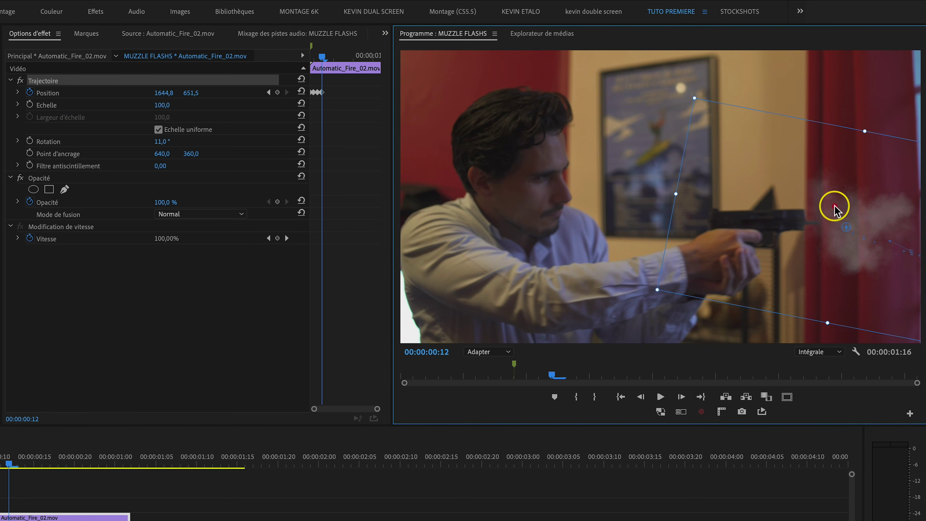
# - Continue keyframing the muzzle flash position frame by frame from 00:00:00:13 so that it follows the barrel
pyautogui.click(151, 314)
pyautogui.press('Right')
pyautogui.click(68, 81)
pyautogui.moveTo(795, 229); pyautogui.dragTo(837, 242)
pyautogui.press('Right')
pyautogui.press('Right')
pyautogui.click(66, 80)
pyautogui.press('Right')
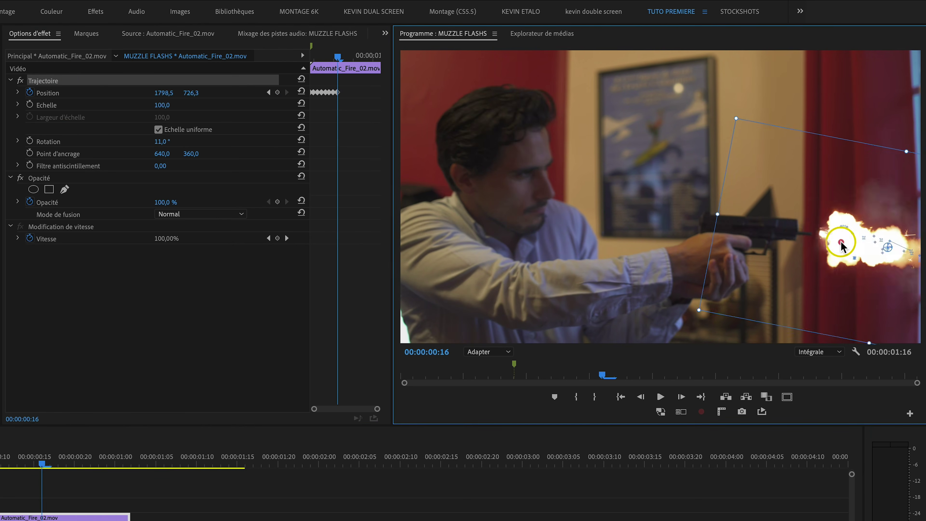
pyautogui.press('Right')
pyautogui.click(17, 264)
pyautogui.click(62, 81)
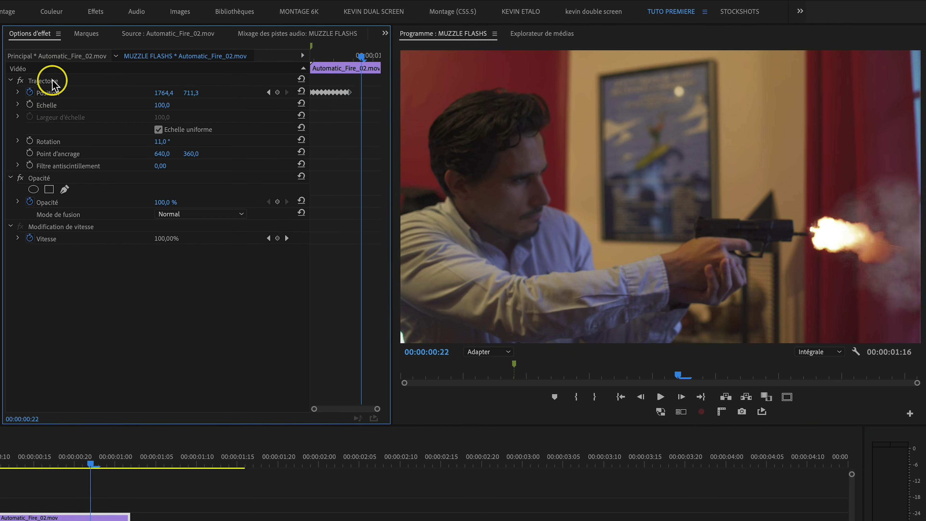
# - Play back the MUZZLE FLASHS sequence from the start to check the tracked flashes
pyautogui.click(363, 58)
pyautogui.moveTo(363, 59); pyautogui.dragTo(318, 53)
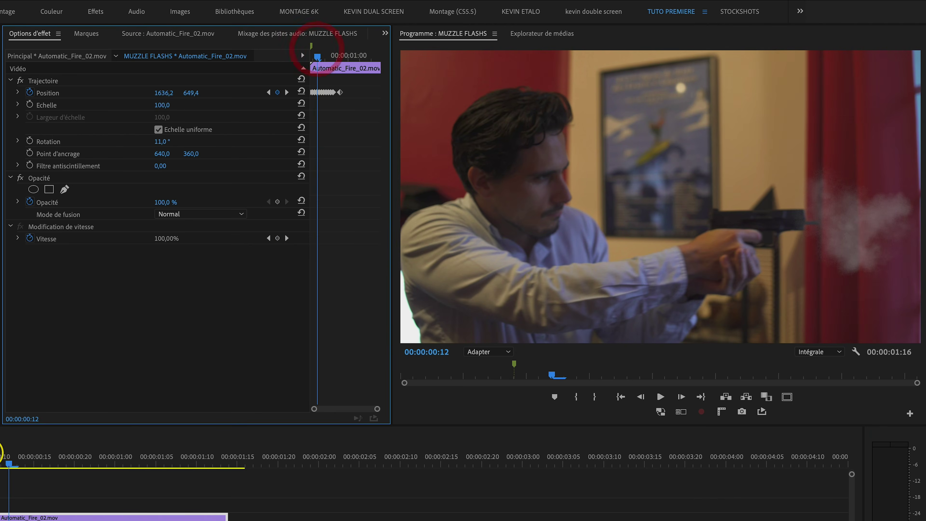
pyautogui.click(128, 376)
pyautogui.press('space')
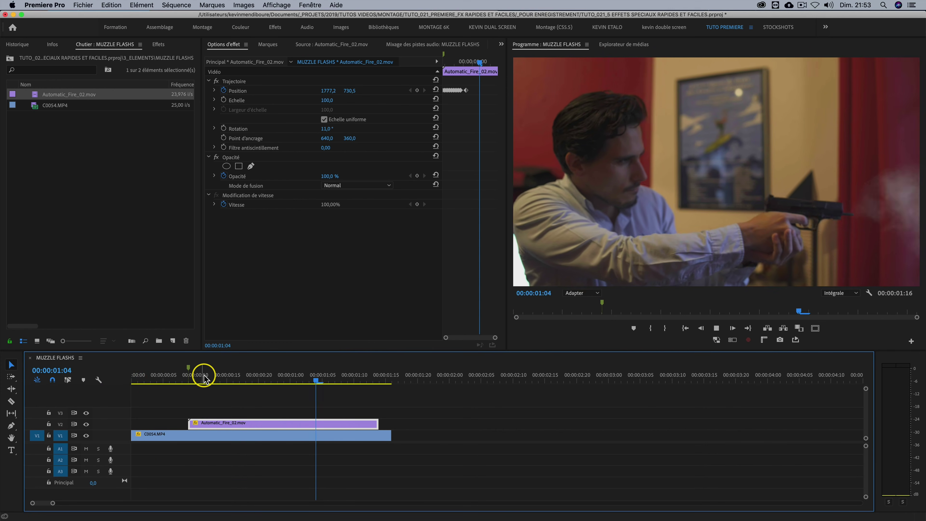
pyautogui.click(494, 409)
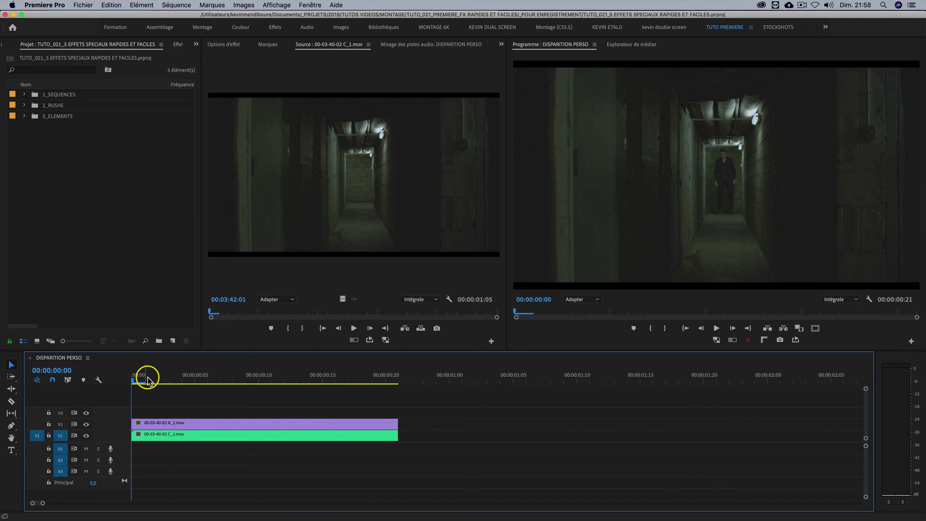
# - Review the DISPARITION PERSO sequence, comparing the shot with the man on V2 to the empty corridor on V1
pyautogui.press('space')
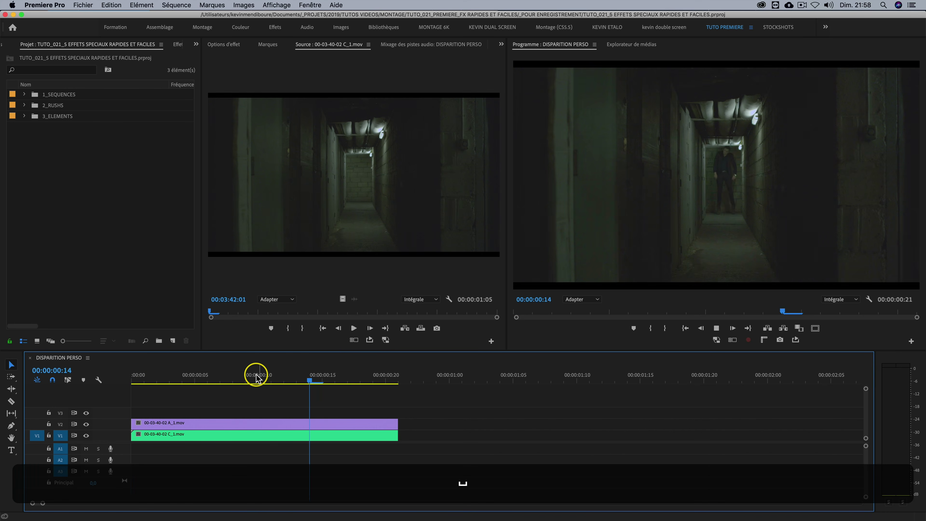
pyautogui.moveTo(299, 375); pyautogui.dragTo(42, 381)
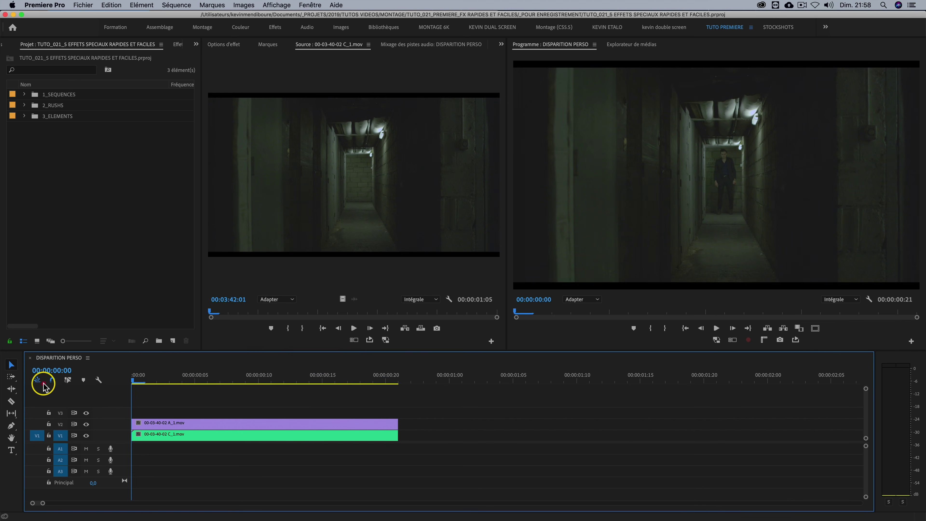
pyautogui.click(86, 424)
pyautogui.press('space')
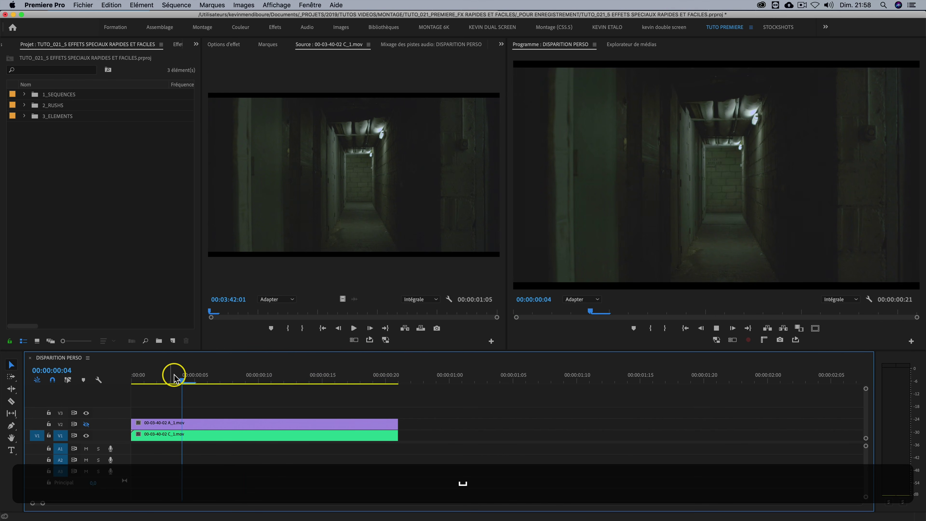
pyautogui.moveTo(250, 371); pyautogui.dragTo(296, 372)
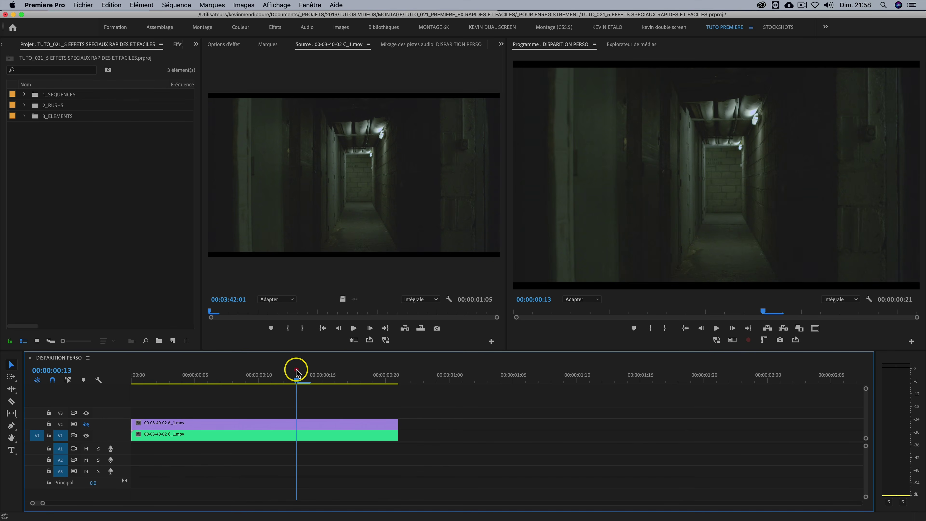
pyautogui.click(86, 425)
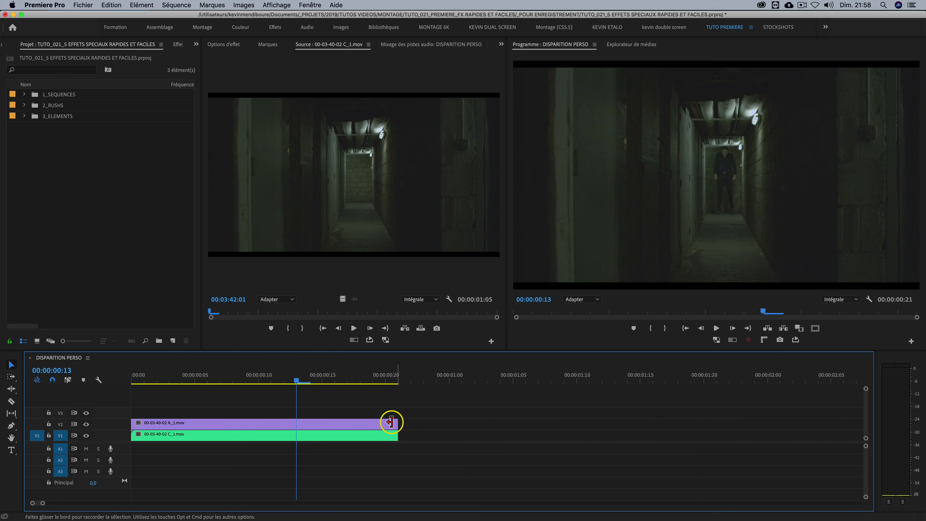
pyautogui.moveTo(269, 376); pyautogui.dragTo(387, 375)
pyautogui.click(186, 373)
pyautogui.press('space')
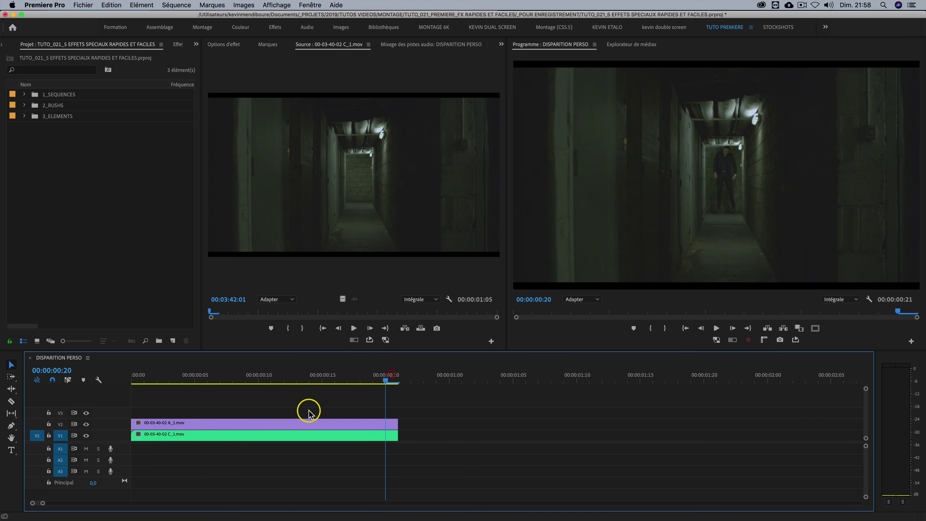
# - Move the empty corridor clip 00-03-40-02 C_1.mov on V1 to start where the A_1 clip ends, and return to frame 20
pyautogui.moveTo(244, 435); pyautogui.dragTo(515, 436)
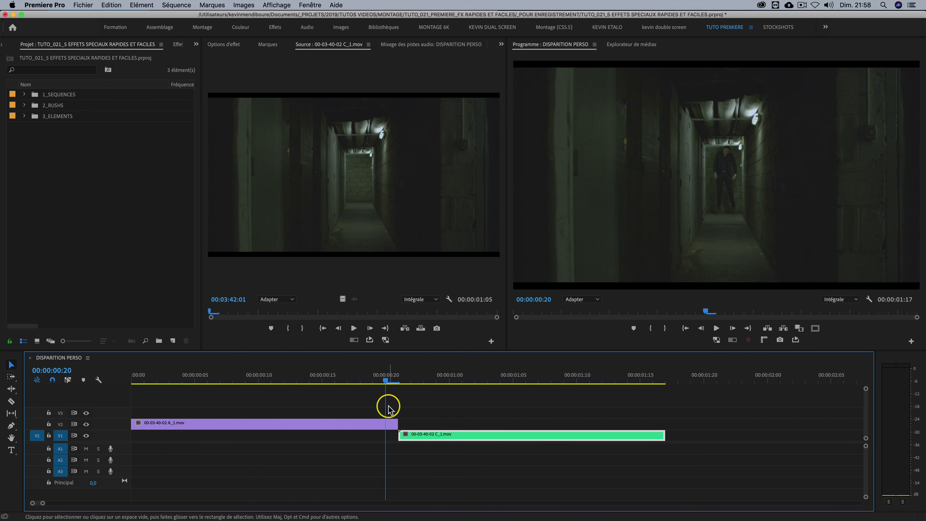
pyautogui.moveTo(411, 377); pyautogui.dragTo(417, 379)
pyautogui.moveTo(344, 375); pyautogui.dragTo(396, 378)
pyautogui.press('space')
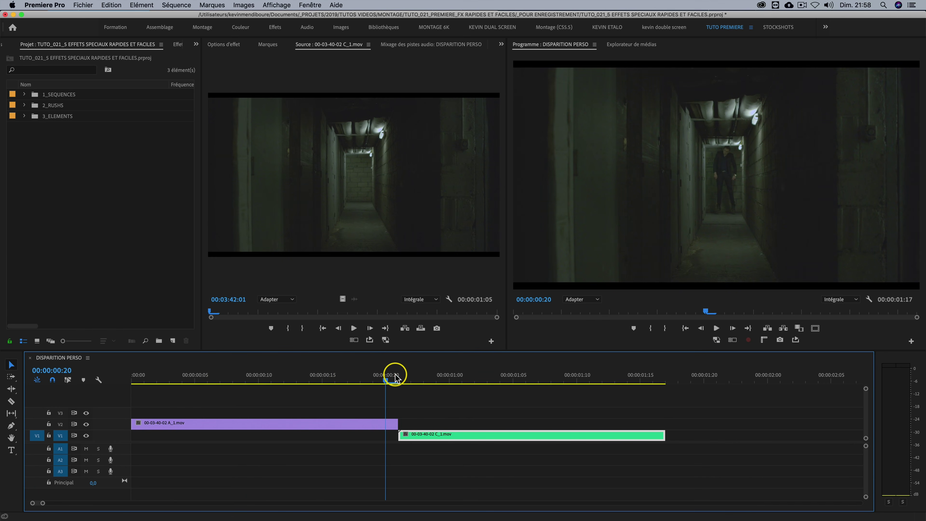
# - Place the SMOKE 2K.mp4 clip from the DISPARITION PERSO bin on track V3, starting at 00:00:00:20
pyautogui.click(25, 106)
pyautogui.click(24, 116)
pyautogui.doubleClick(51, 149)
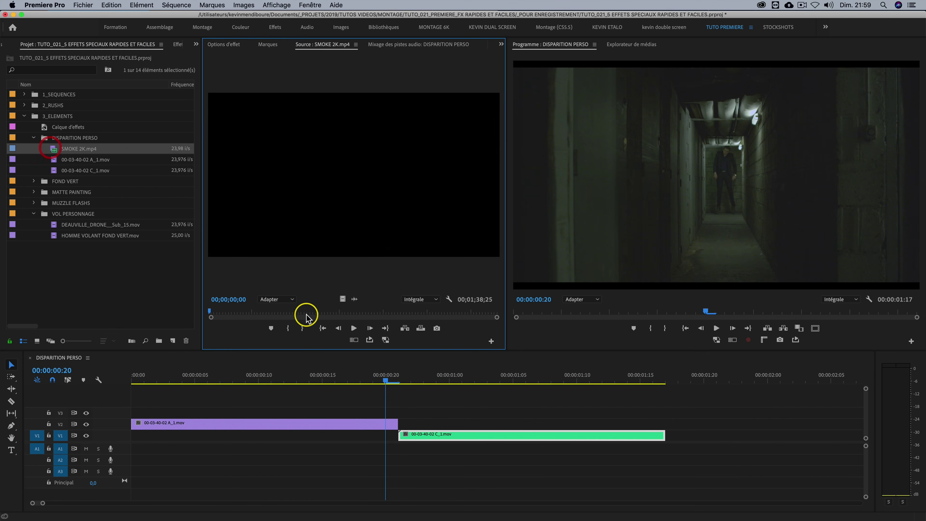
pyautogui.moveTo(381, 353); pyautogui.dragTo(386, 411)
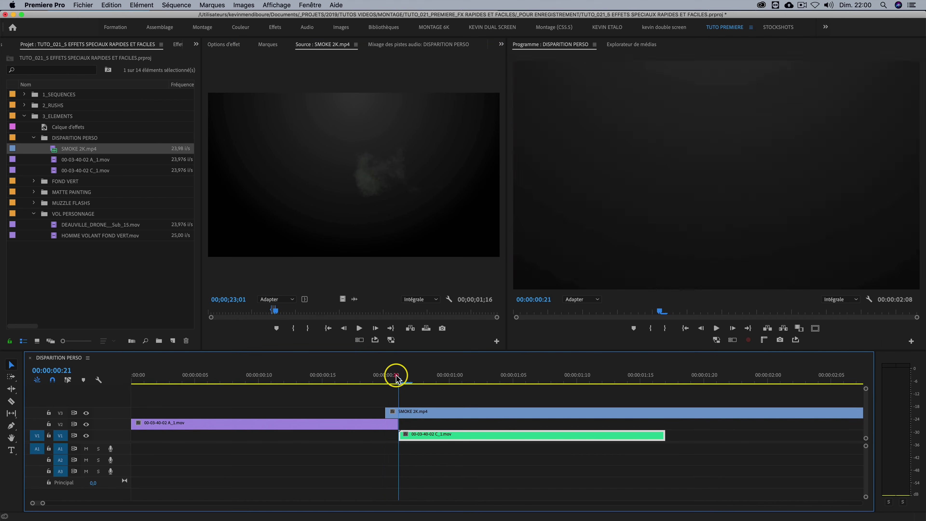
# - Add an opacity keyframe to SMOKE 2K.mp4 at 00:00:01:04 and set its blend mode to Ecran
pyautogui.click(474, 412)
pyautogui.click(242, 45)
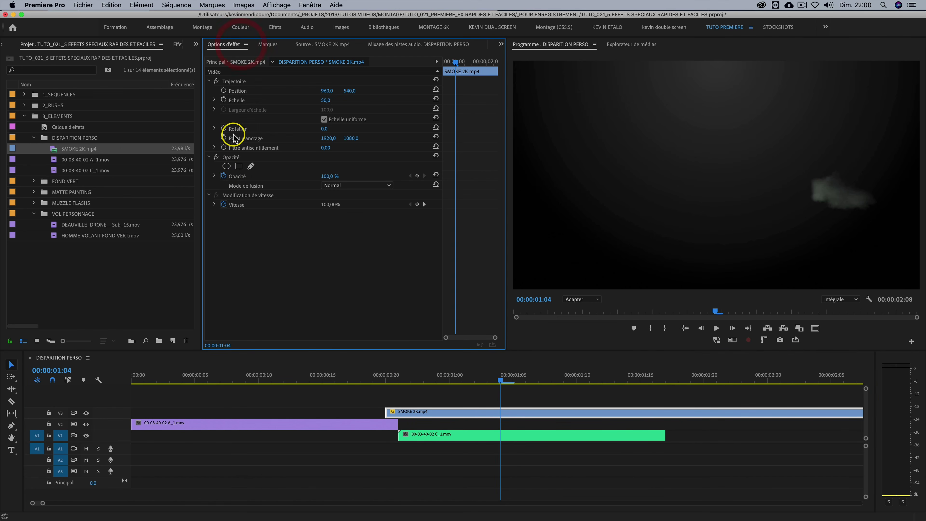
pyautogui.click(224, 177)
pyautogui.click(332, 185)
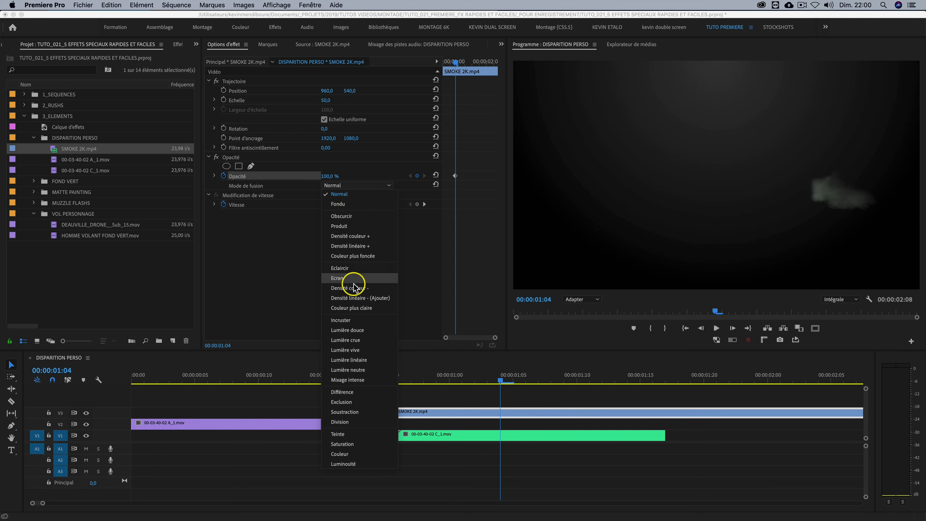
pyautogui.click(349, 279)
pyautogui.moveTo(505, 382); pyautogui.dragTo(543, 370)
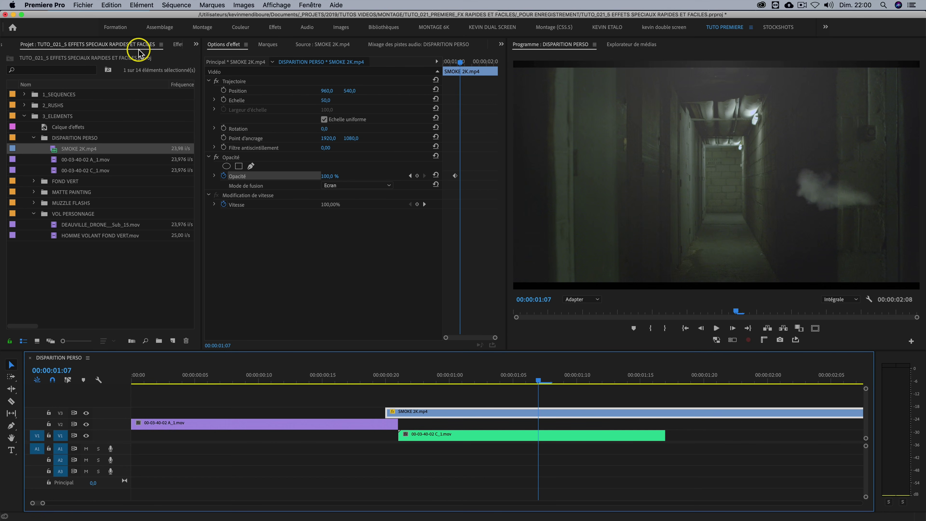
# - Find the Niveaux video effect by searching for "niveau" and apply it to SMOKE 2K.mp4
pyautogui.click(177, 44)
pyautogui.click(36, 56)
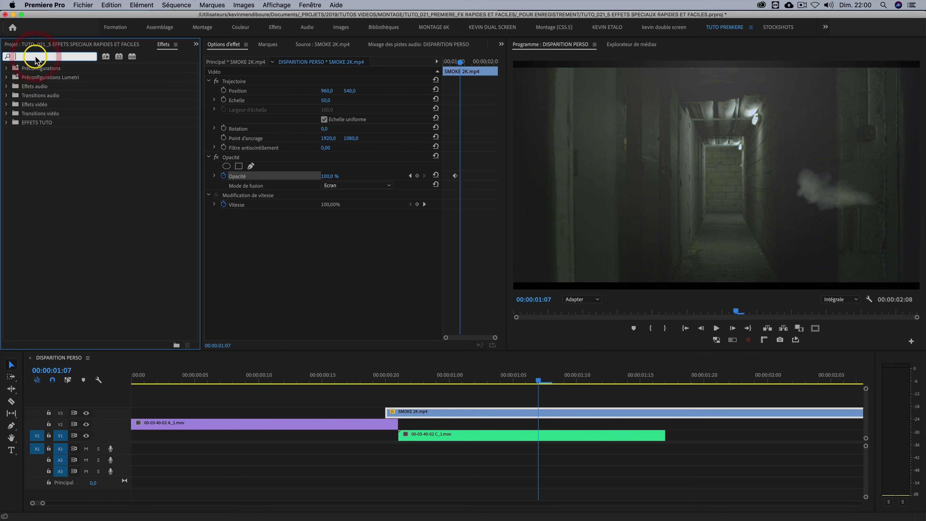
pyautogui.write('niveau')
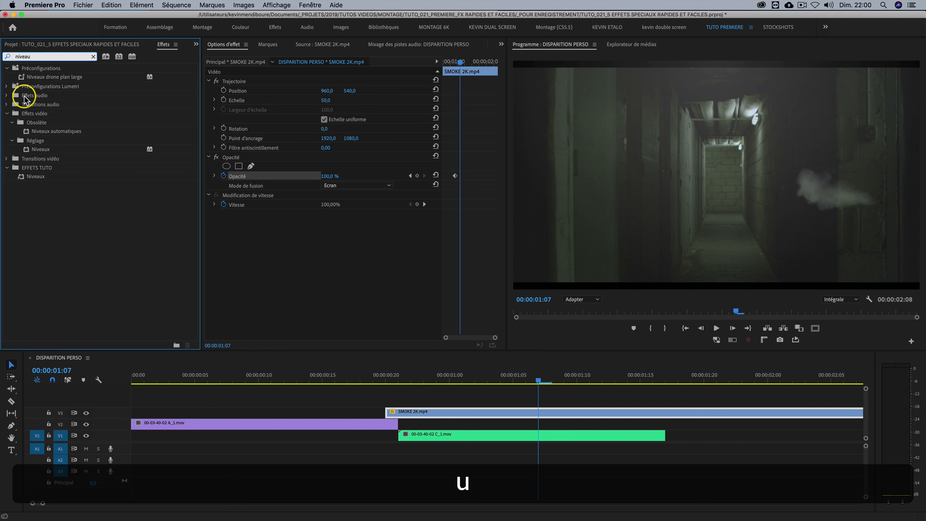
pyautogui.moveTo(40, 150); pyautogui.dragTo(327, 235)
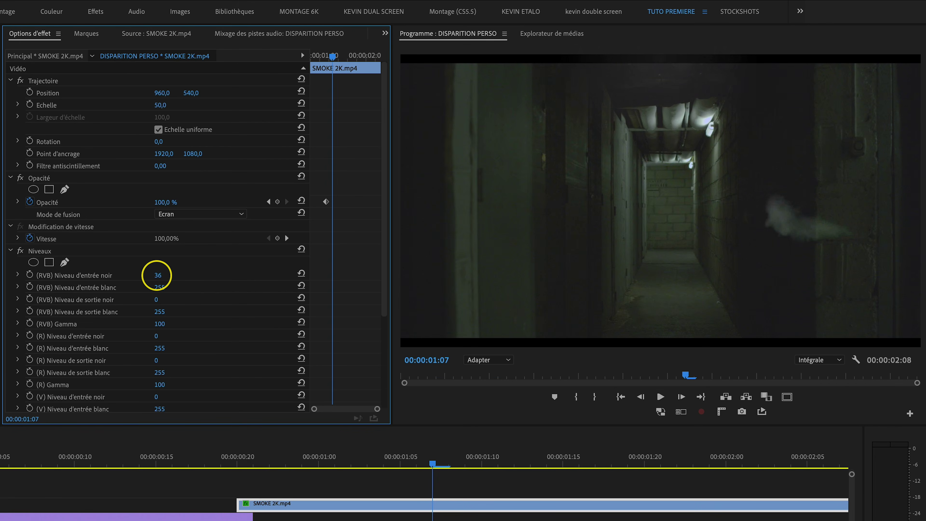
# - Set SMOKE 2K.mp4's RVB input black to 15 and output white to 136 in Niveaux, and reposition the clip to 398,3 / 578,4
pyautogui.moveTo(157, 275); pyautogui.dragTo(149, 275)
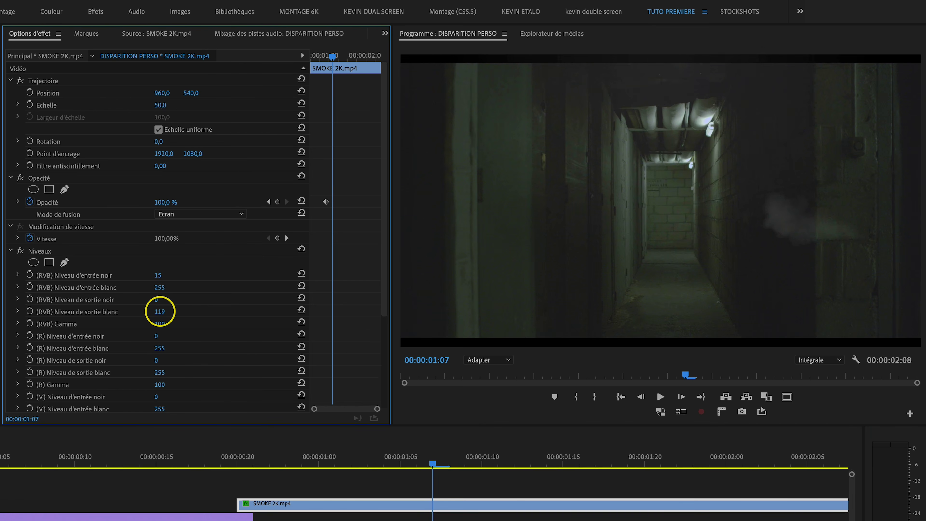
pyautogui.click(49, 81)
pyautogui.moveTo(741, 292); pyautogui.dragTo(605, 264)
# - Shift SMOKE 2K.mp4 to start at 00:00:00:18 and set its speed to 300%
pyautogui.moveTo(268, 469); pyautogui.dragTo(221, 453)
pyautogui.rightClick(254, 508)
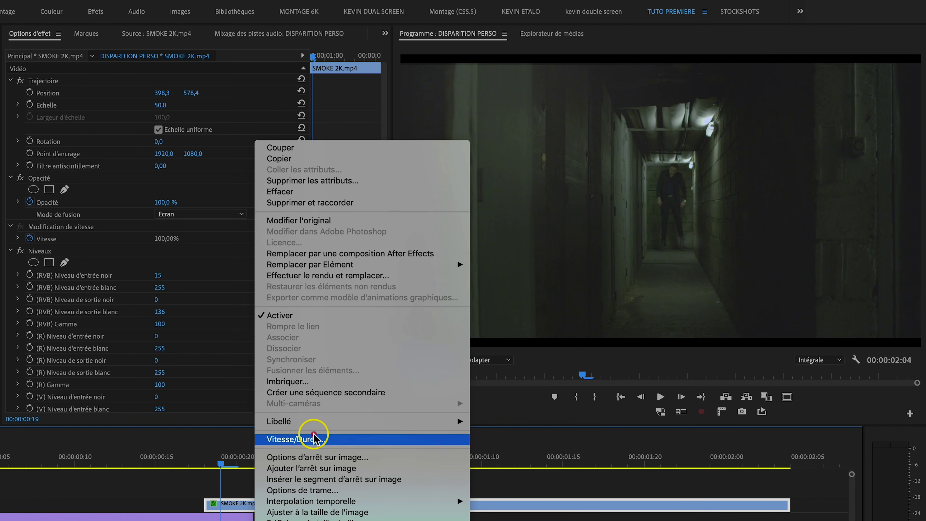
pyautogui.click(317, 438)
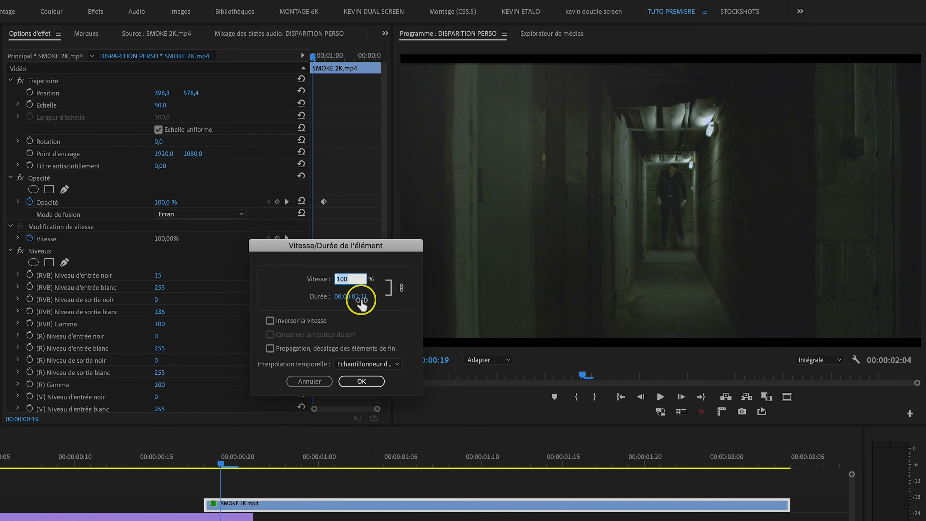
# - Set the rotation of SMOKE 2K.mp4 to 90° while viewing frame 00:00:00:20
pyautogui.moveTo(221, 451); pyautogui.dragTo(241, 446)
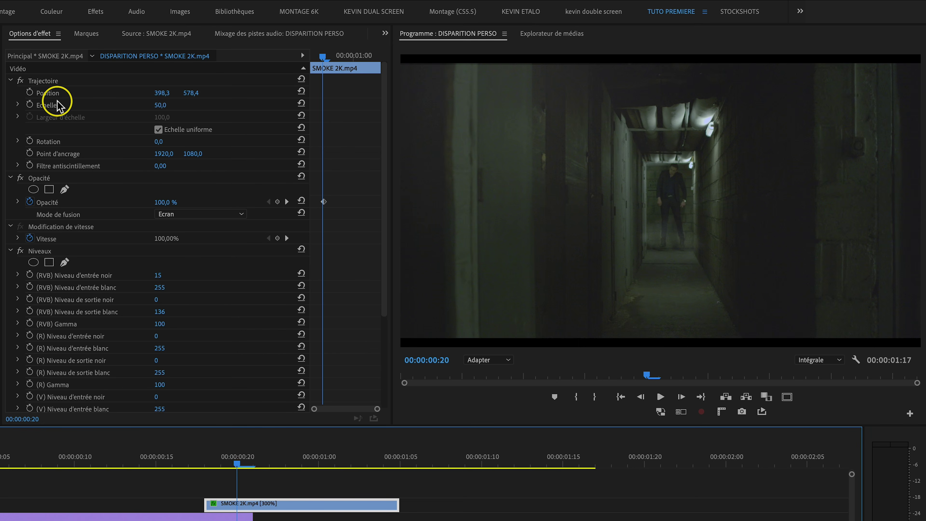
pyautogui.click(159, 141)
pyautogui.write('85')
pyautogui.press('Return')
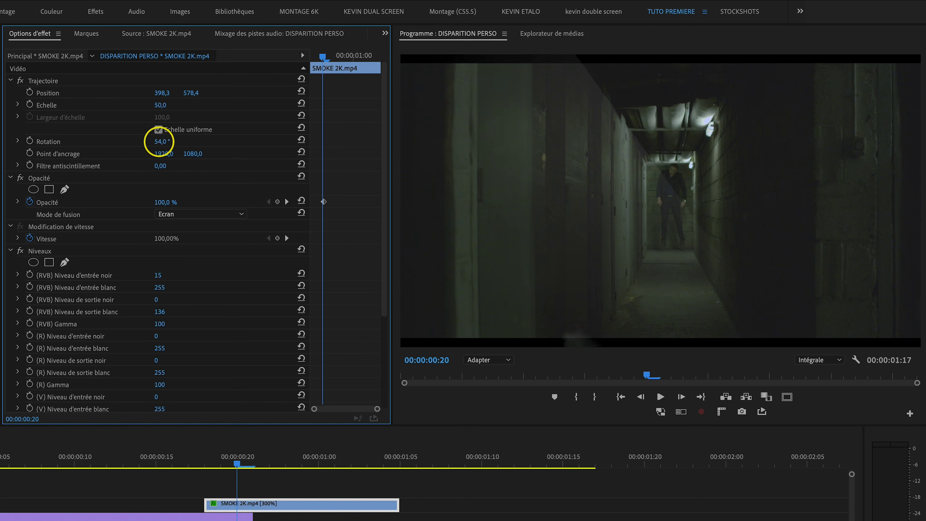
pyautogui.click(165, 140)
pyautogui.write('91')
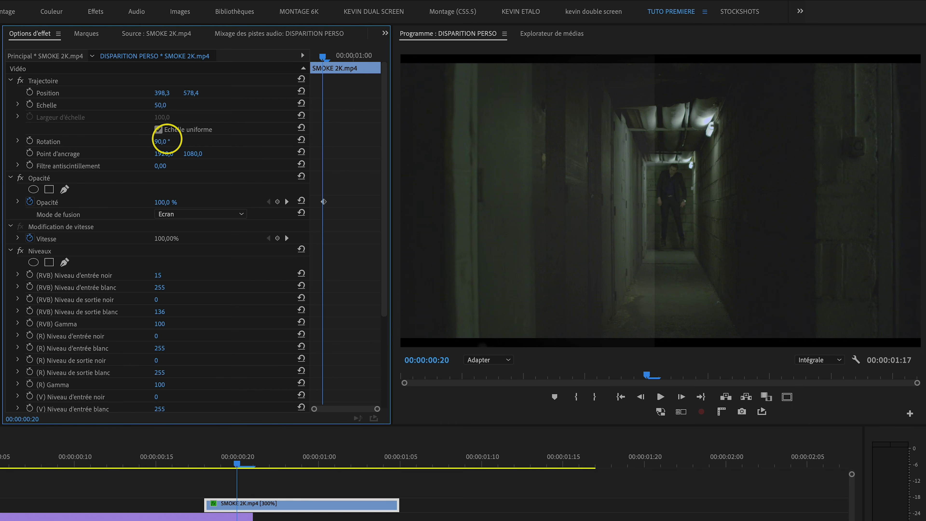
# - Reposition the rotated smoke over the man at about 1086 / 25,6 and shift its clip to start at 00:00:00:17
pyautogui.click(42, 80)
pyautogui.moveTo(558, 207); pyautogui.dragTo(759, 116)
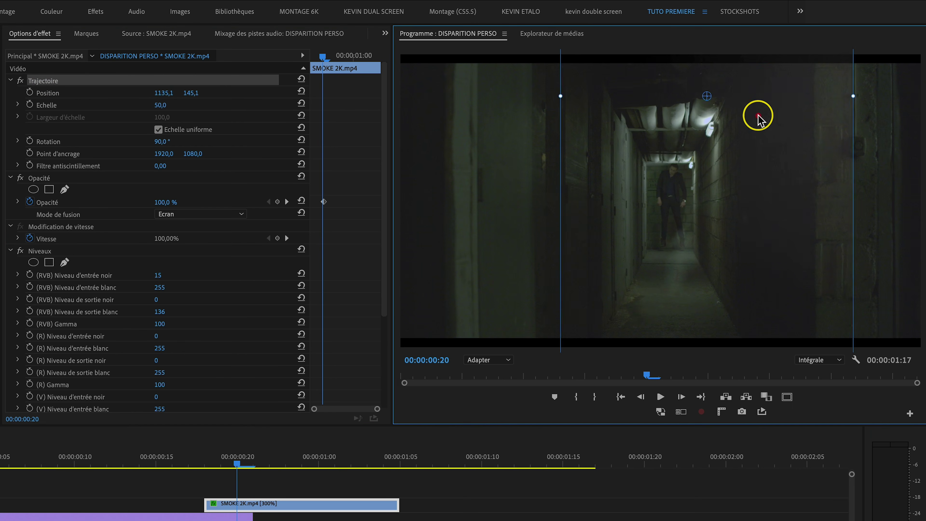
pyautogui.moveTo(759, 206); pyautogui.dragTo(746, 213)
pyautogui.moveTo(221, 458); pyautogui.dragTo(197, 453)
pyautogui.moveTo(217, 498); pyautogui.dragTo(238, 452)
pyautogui.click(864, 231)
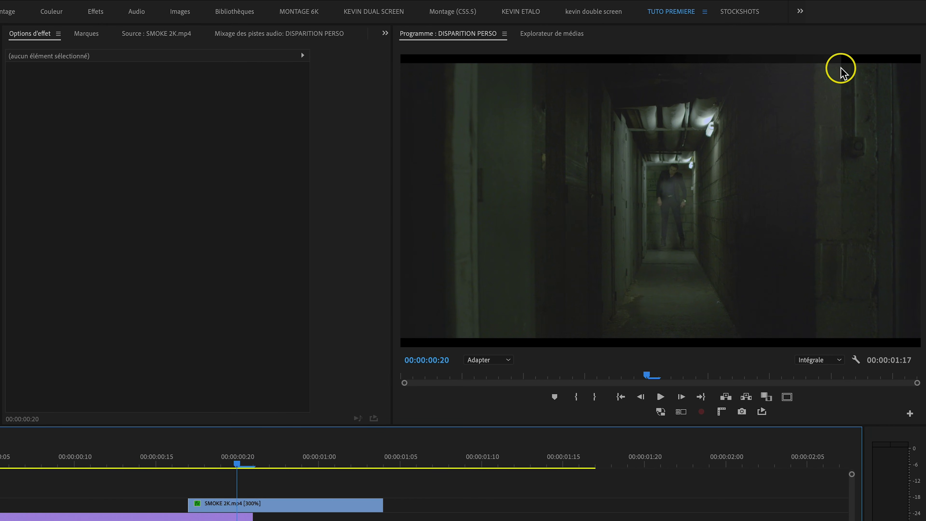
# - Add a tall elliptical opacity mask around the corridor on SMOKE 2K.mp4 and set its feather to 134
pyautogui.click(239, 502)
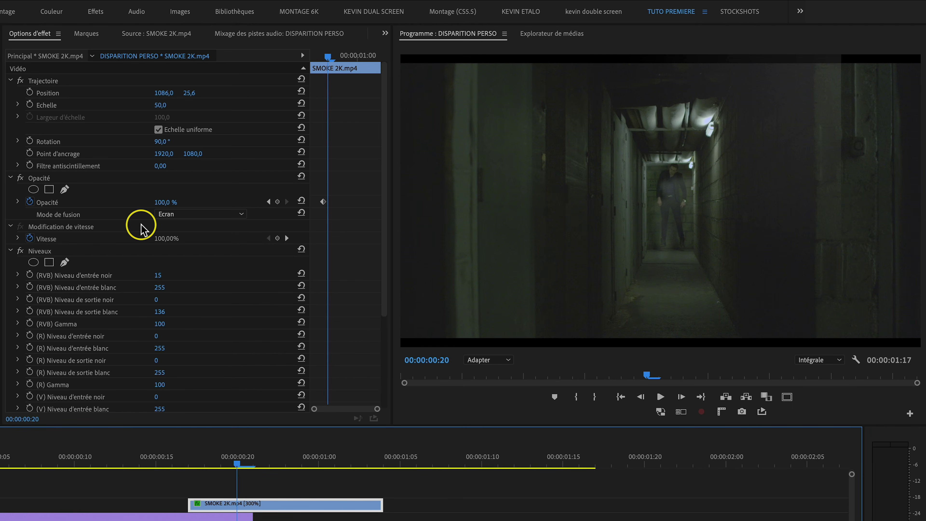
pyautogui.click(52, 202)
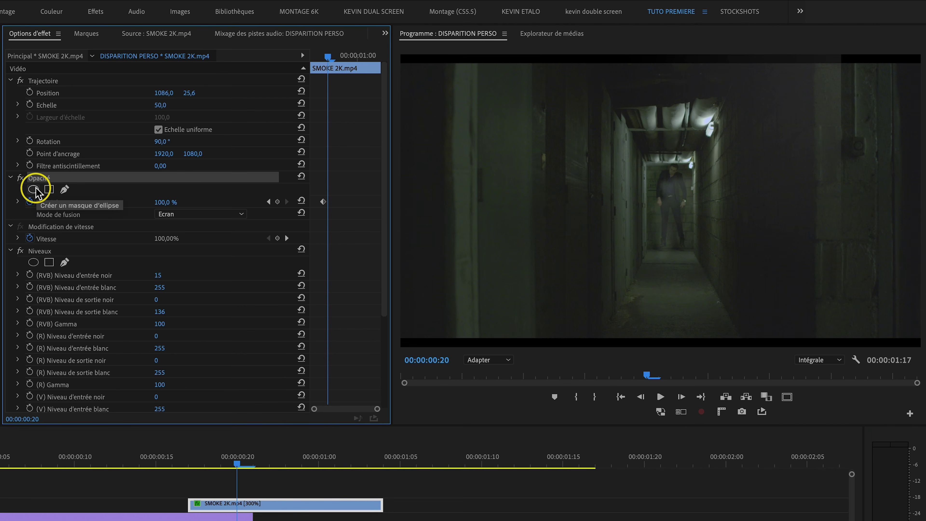
pyautogui.click(34, 189)
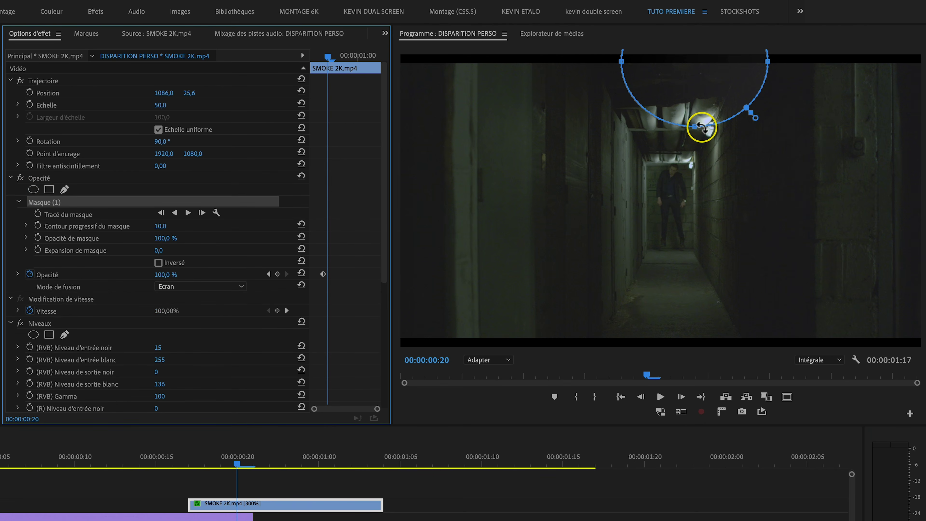
pyautogui.moveTo(695, 127); pyautogui.dragTo(687, 342)
pyautogui.moveTo(703, 195); pyautogui.dragTo(682, 201)
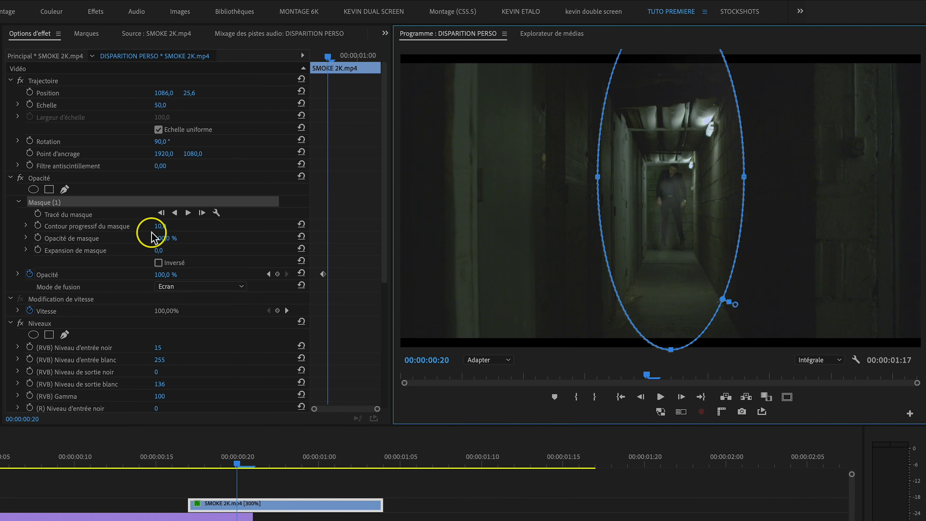
pyautogui.moveTo(163, 230); pyautogui.dragTo(171, 230)
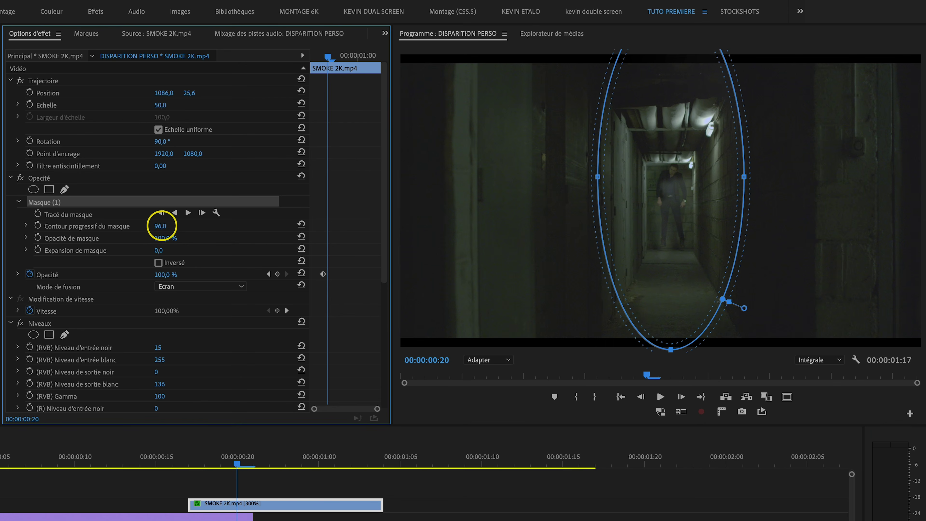
# - Add a 100% opacity keyframe to SMOKE 2K.mp4 at 00:00:01:01, fade it to 0% at 00:00:01:03, and preview the result
pyautogui.moveTo(240, 461); pyautogui.dragTo(178, 460)
pyautogui.moveTo(268, 449); pyautogui.dragTo(331, 437)
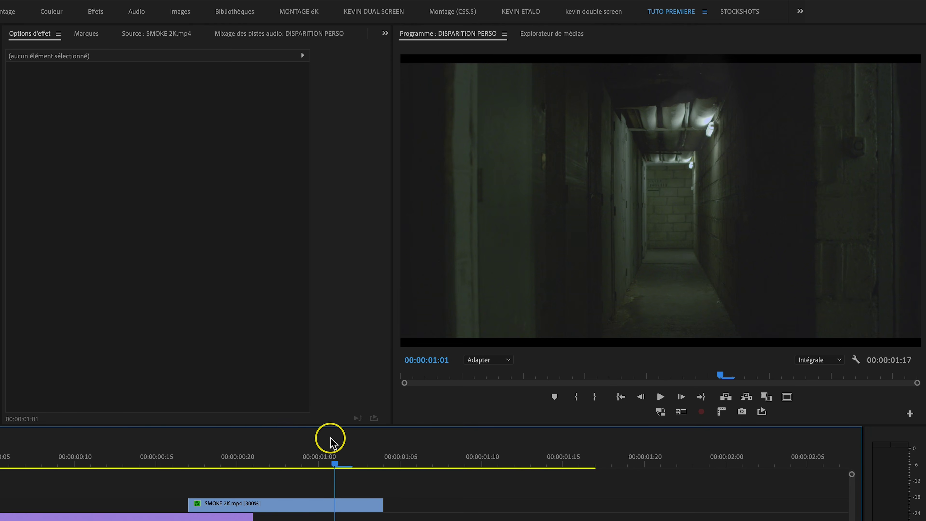
pyautogui.click(344, 510)
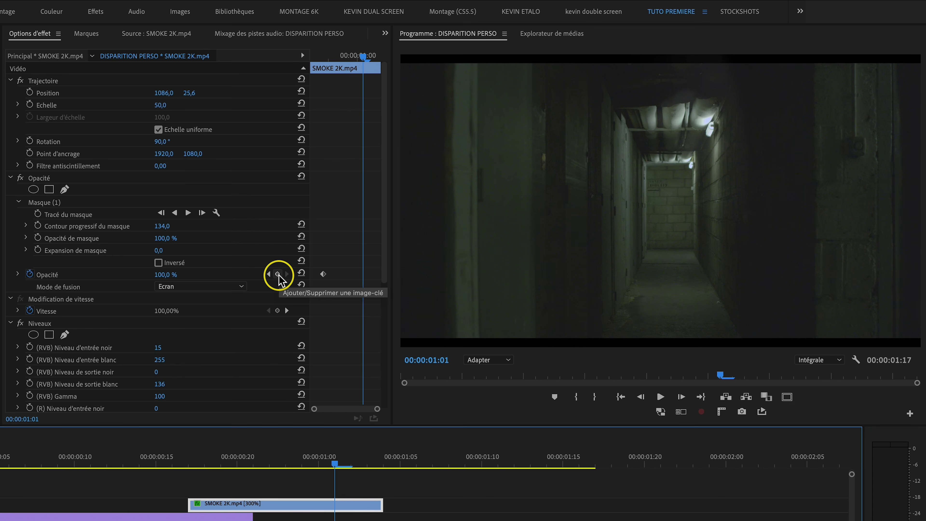
pyautogui.click(277, 274)
pyautogui.press('Right')
pyautogui.press('Right')
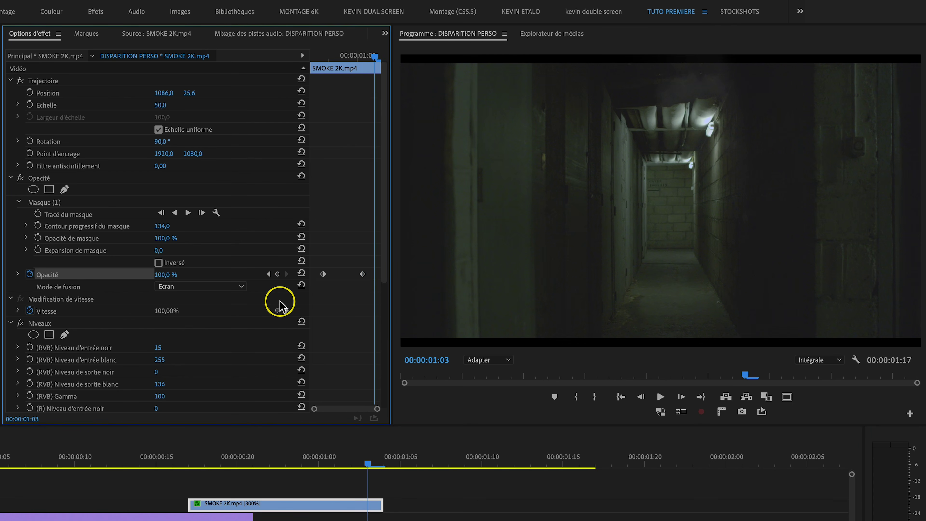
pyautogui.moveTo(158, 274); pyautogui.dragTo(161, 272)
pyautogui.moveTo(367, 456); pyautogui.dragTo(252, 460)
pyautogui.press('space')
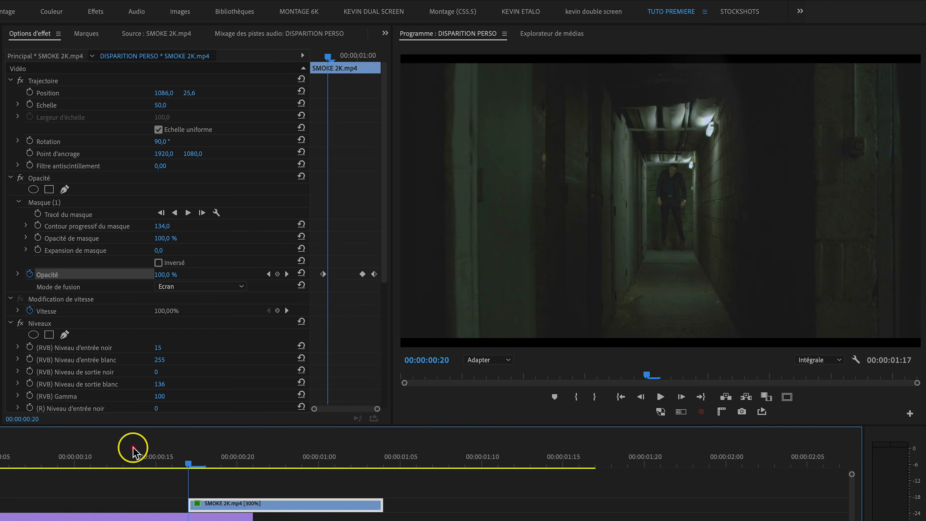
pyautogui.click(117, 452)
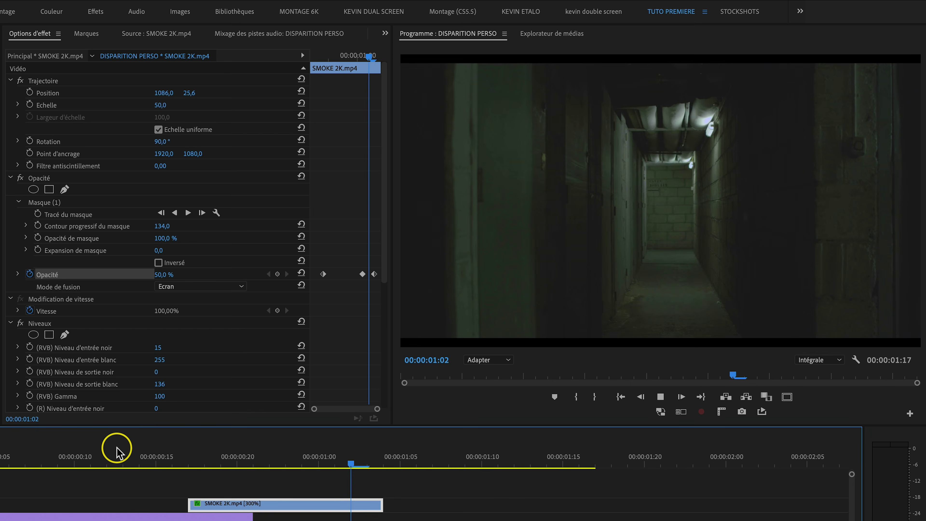
pyautogui.press('space')
# - Extend SMOKE 2K.mp4 to end at 00:00:01:07, delay its final opacity keyframe toward the clip's end, and preview the fade
pyautogui.moveTo(391, 505); pyautogui.dragTo(513, 505)
pyautogui.click(395, 487)
pyautogui.click(393, 503)
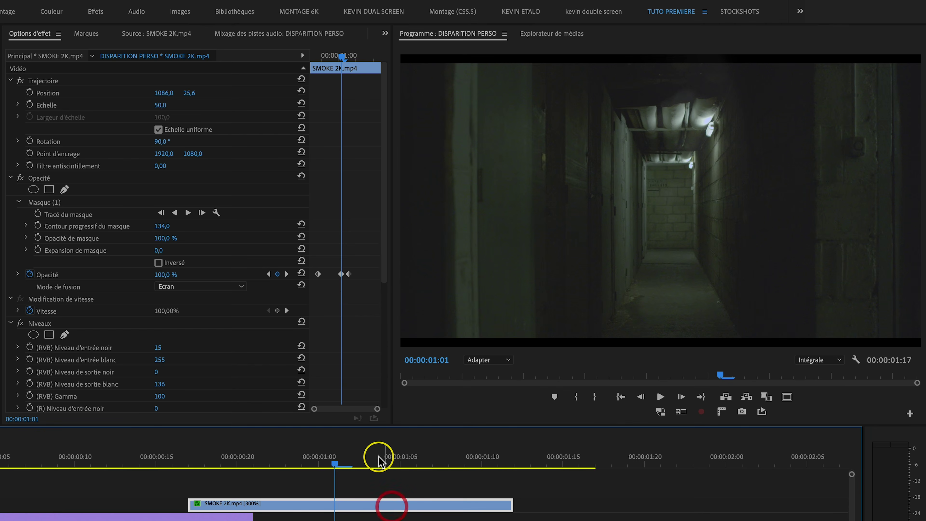
pyautogui.click(498, 456)
pyautogui.click(509, 454)
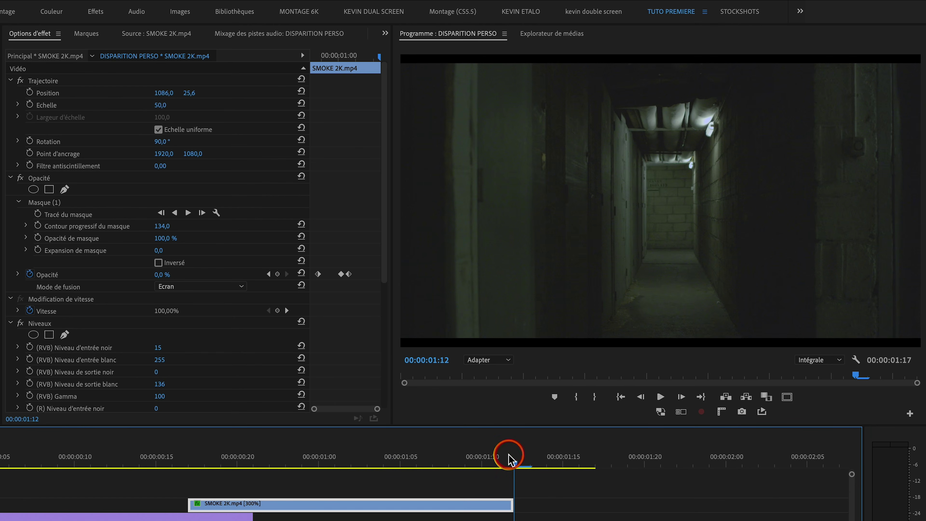
pyautogui.click(498, 457)
pyautogui.moveTo(349, 274); pyautogui.dragTo(376, 274)
pyautogui.click(307, 458)
pyautogui.press('space')
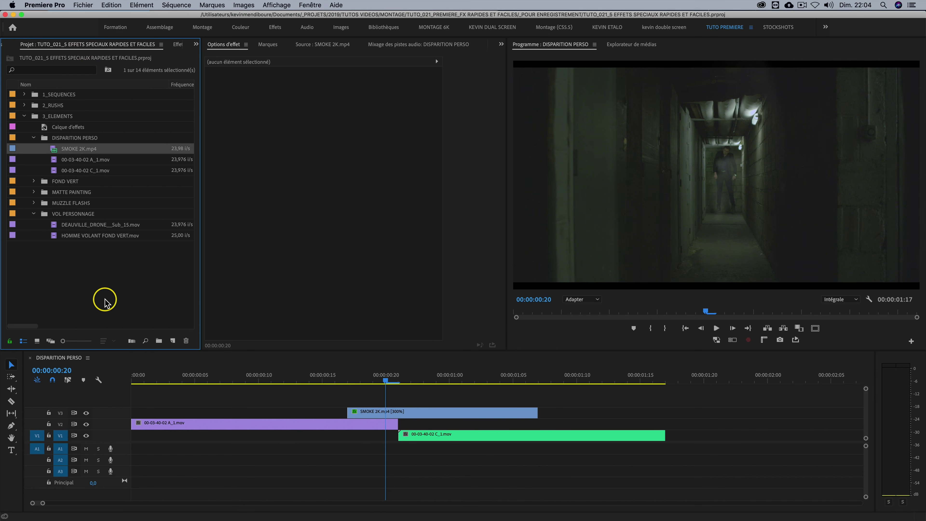
# - Place the Calque d'effets adjustment layer on track V4, starting with the smoke clip at 00:00:00:17
pyautogui.moveTo(45, 126); pyautogui.dragTo(352, 400)
pyautogui.press('Left')
pyautogui.press('Left')
pyautogui.press('Left')
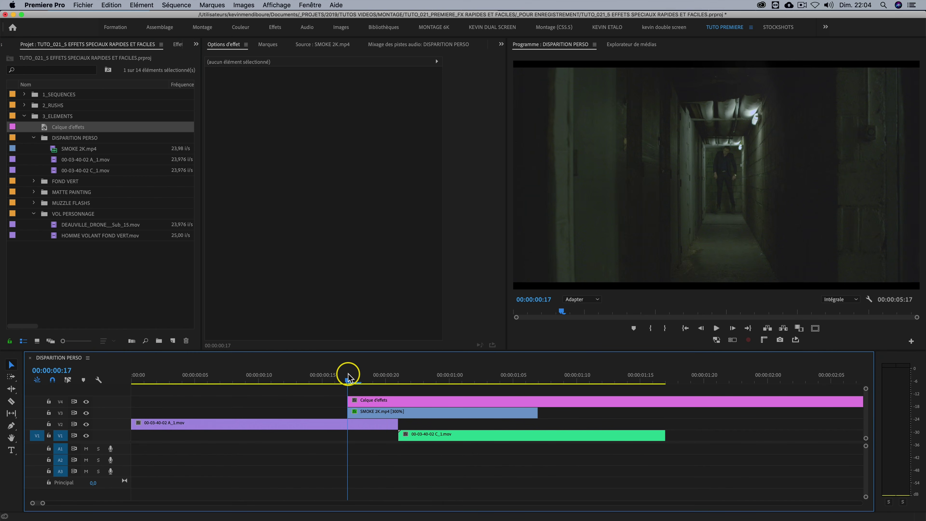
# - Cut the Calque d'effets layer at 00:00:01:00 and delete the part after the cut
pyautogui.press('Right')
pyautogui.press('Right')
pyautogui.press('Right')
pyautogui.press('Right')
pyautogui.press('Right')
pyautogui.press('Right')
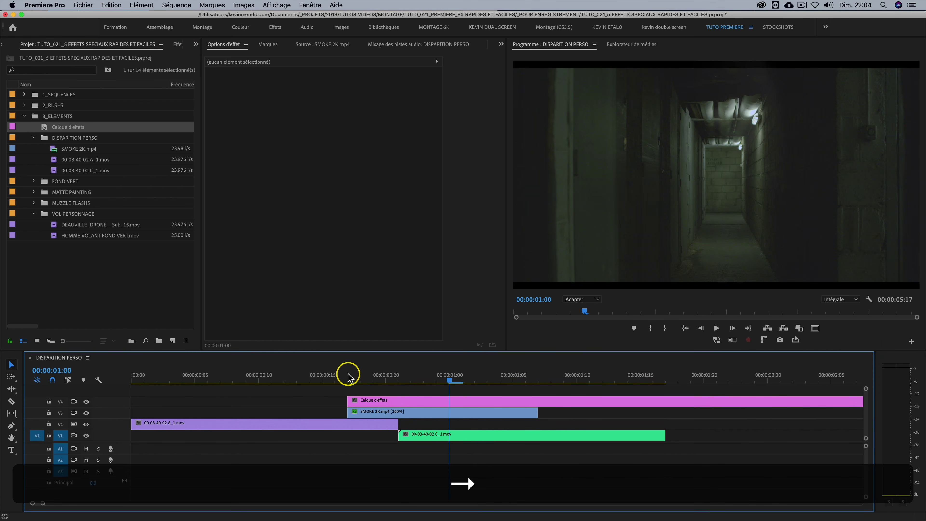
pyautogui.press('c')
pyautogui.press('v')
pyautogui.click(474, 401)
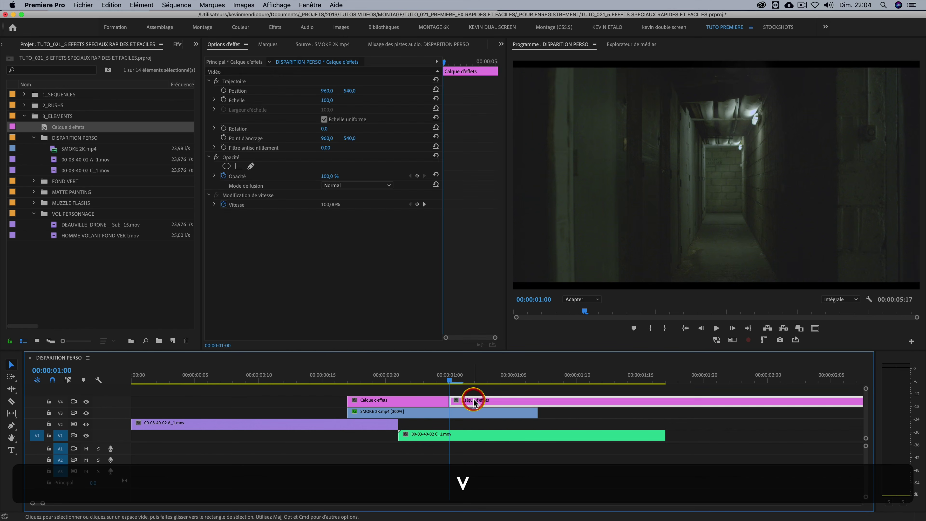
pyautogui.press('Delete')
# - Find the Turbulences video effect by searching for "turbulen" and apply it to the Calque d'effets layer
pyautogui.moveTo(424, 378); pyautogui.dragTo(347, 379)
pyautogui.keyDown('shift'); pyautogui.click(363, 400); pyautogui.keyUp('shift')
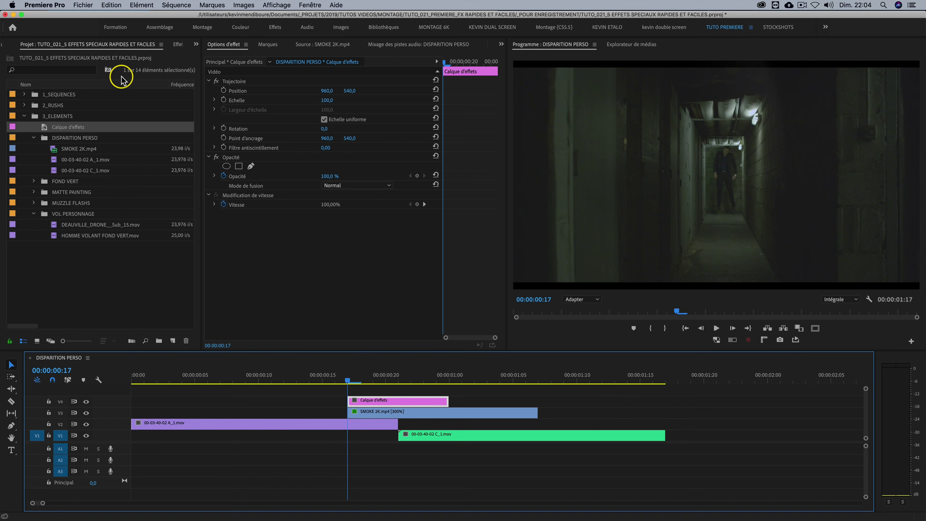
pyautogui.click(176, 44)
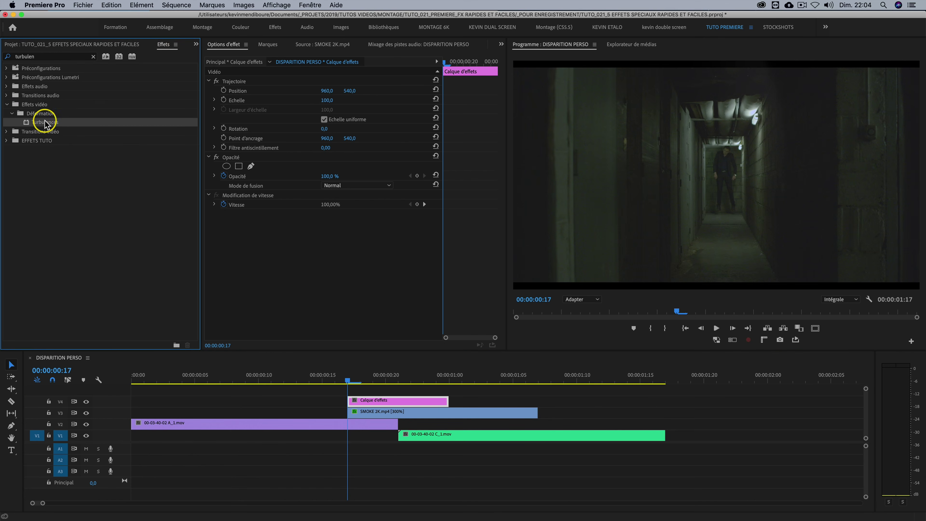
pyautogui.moveTo(35, 126); pyautogui.dragTo(400, 400)
pyautogui.press('space')
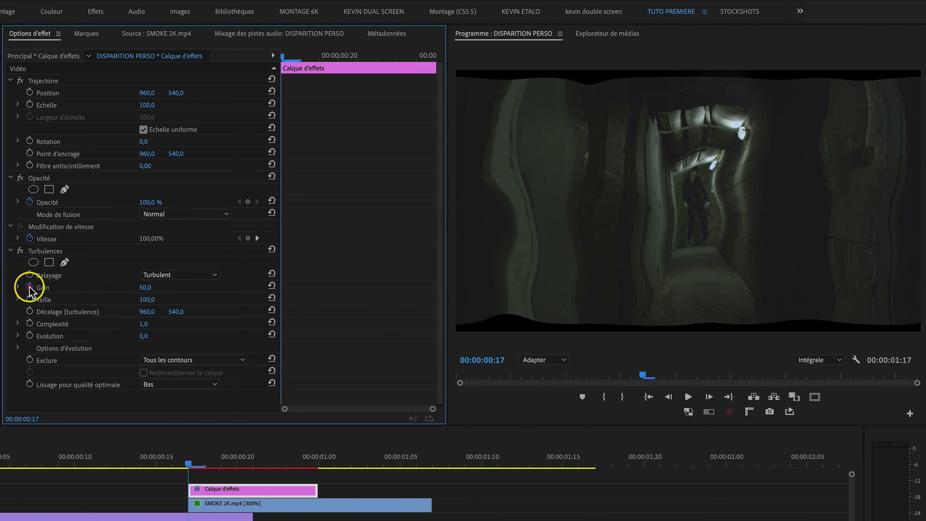
# - Turn on keyframing for the Turbulences Gain at 00:00:00:17 and set its value to 0
pyautogui.click(30, 287)
pyautogui.click(146, 287)
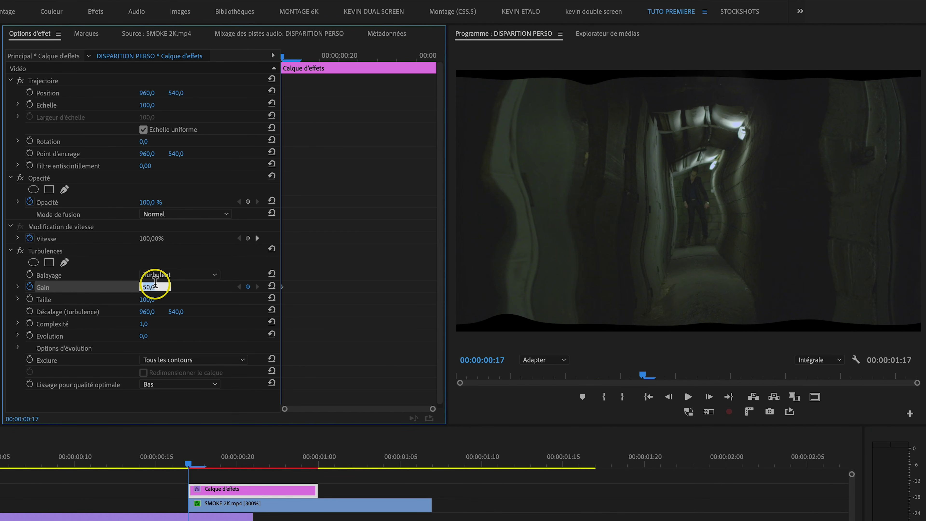
pyautogui.write('0')
pyautogui.press('Return')
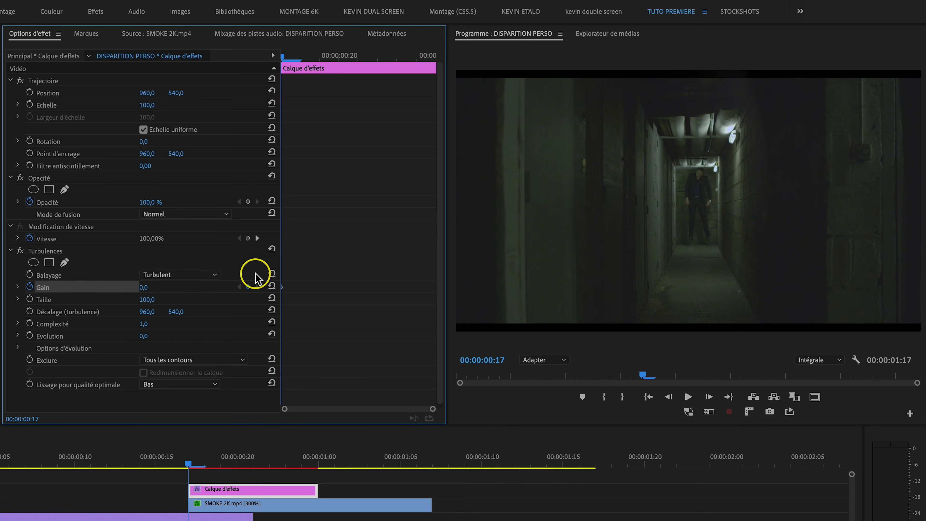
# - Set the Turbulences Gain to 31 at 00:00:00:21, where the man disappears
pyautogui.moveTo(203, 465); pyautogui.dragTo(248, 460)
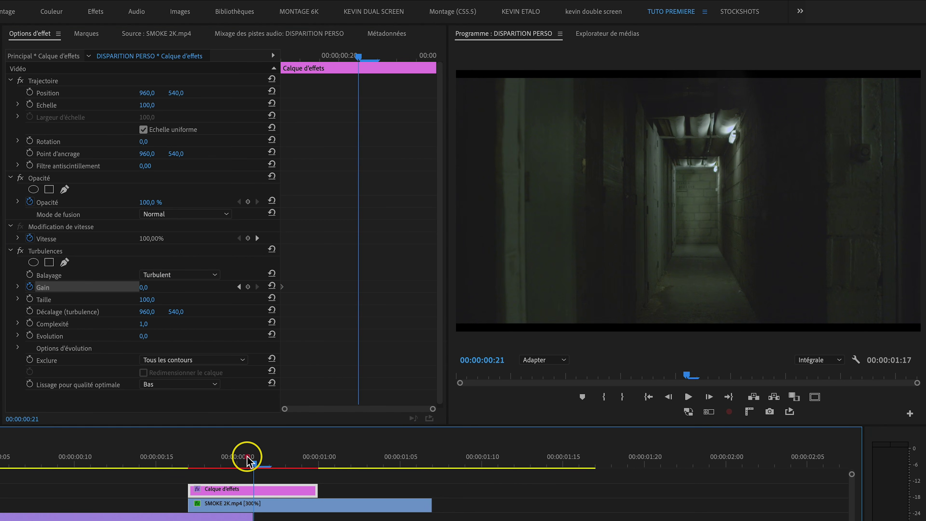
pyautogui.click(144, 287)
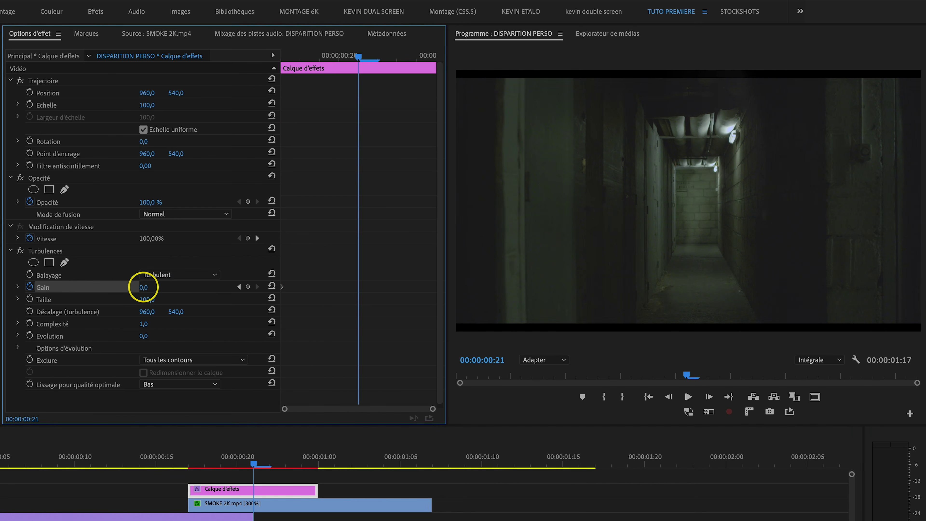
pyautogui.moveTo(144, 287); pyautogui.dragTo(154, 291)
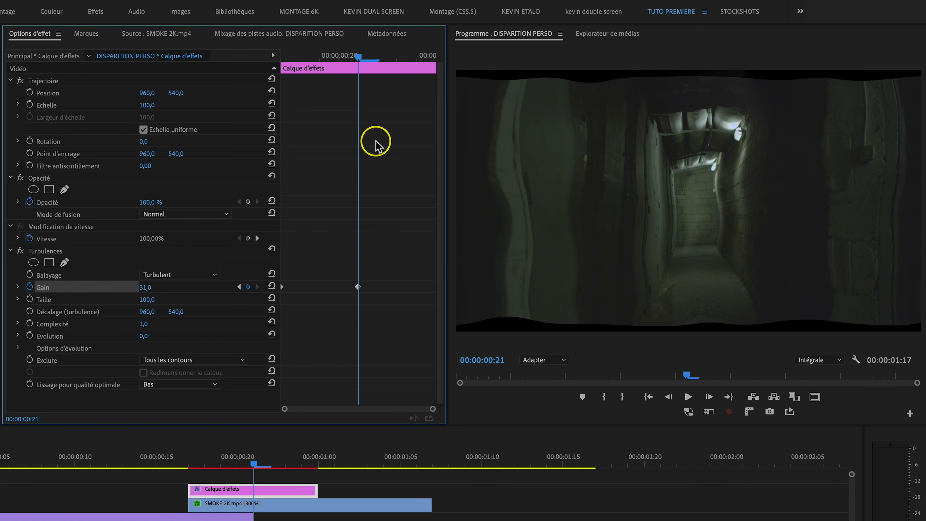
# - Add a Turbulences Gain keyframe at 00:00:01:00 on the Calque d'effets layer and set its value to 0
pyautogui.click(317, 458)
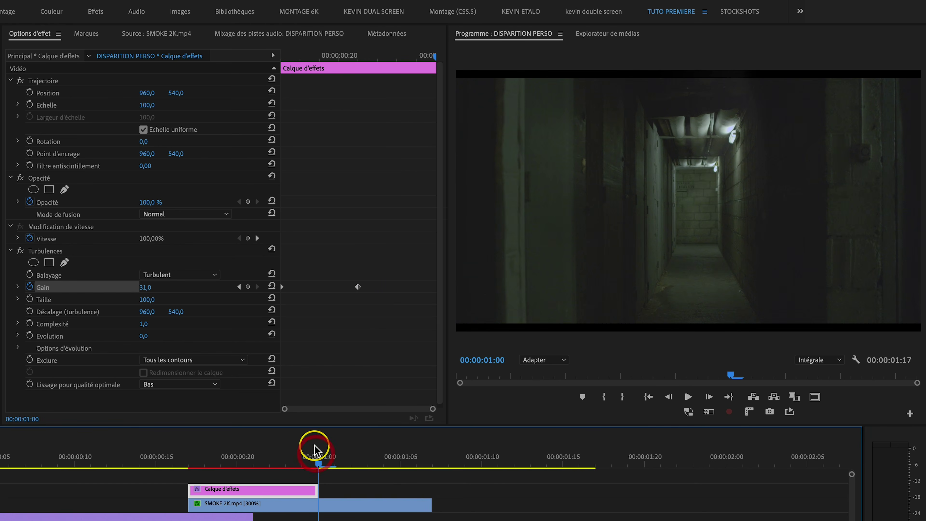
pyautogui.click(247, 287)
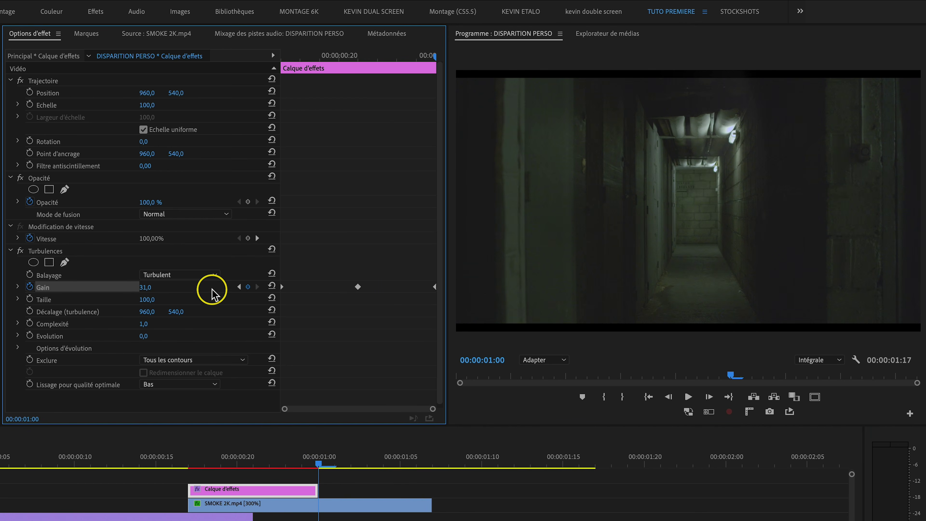
pyautogui.click(155, 287)
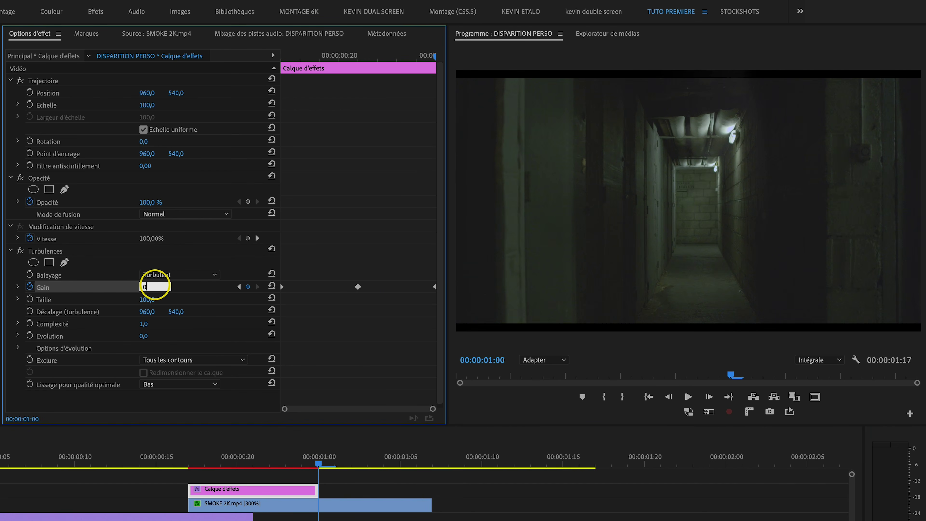
# - Turn on keyframing for the Turbulences Evolution at 00:00:00:17 and go to the last Gain keyframe
pyautogui.press('Up')
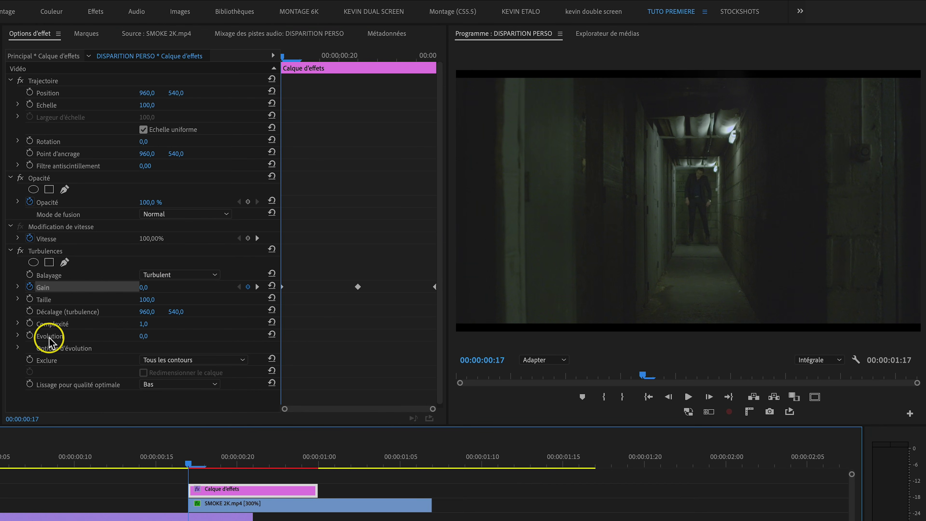
pyautogui.click(30, 336)
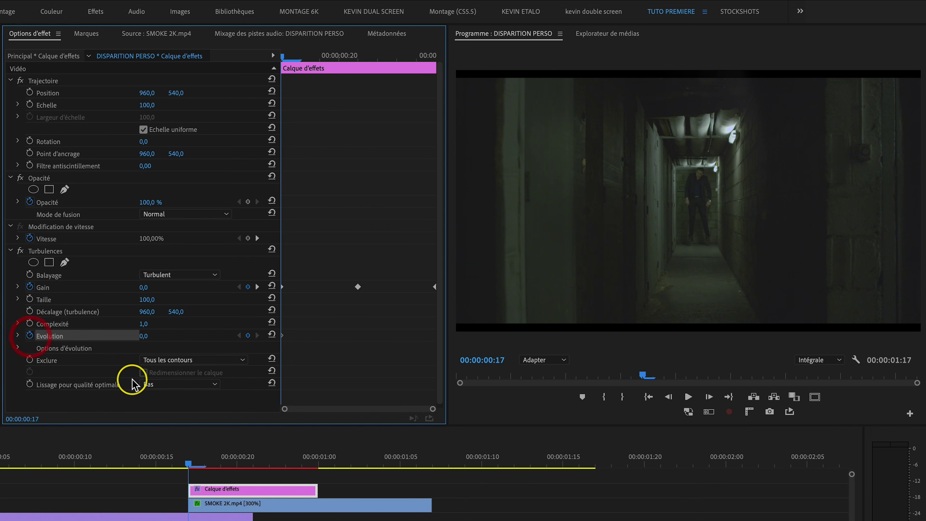
pyautogui.moveTo(200, 456); pyautogui.dragTo(287, 461)
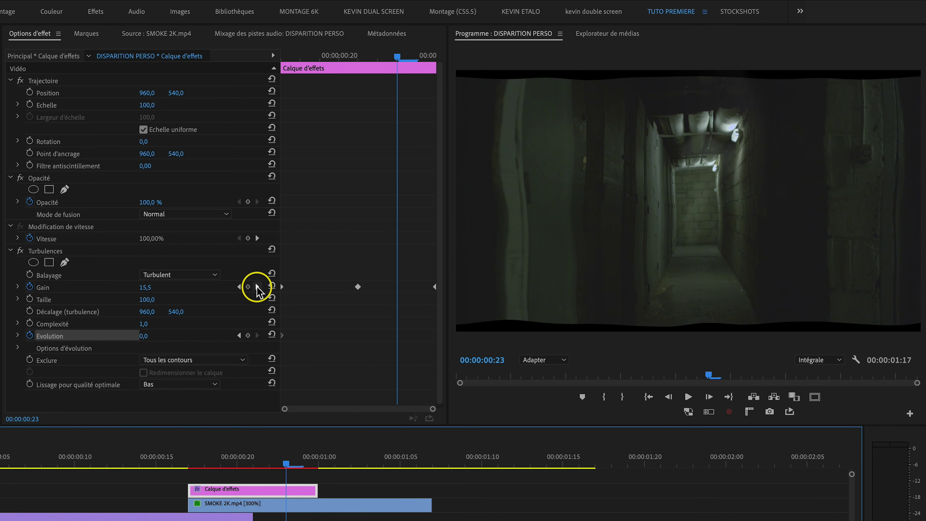
pyautogui.click(257, 286)
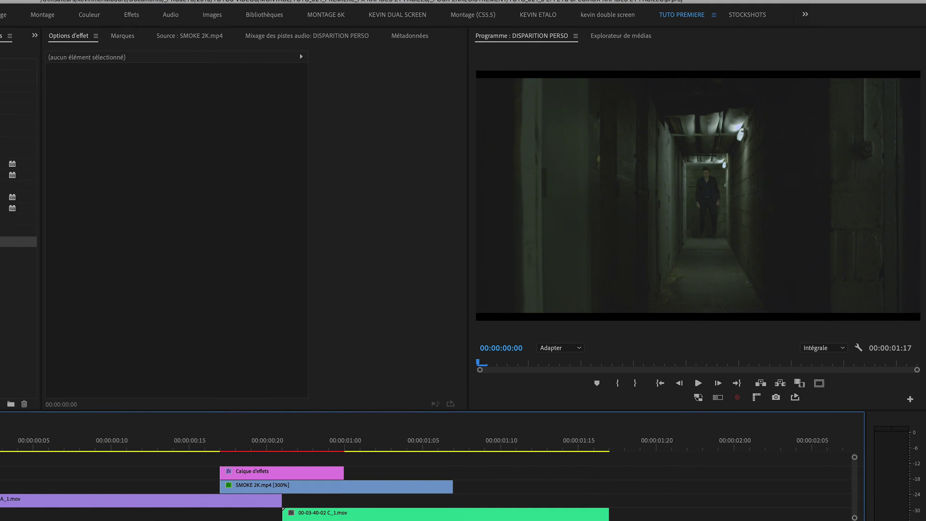
# - Render the DISPARITION PERSO sequence and play it back from the start
pyautogui.moveTo(590, 393); pyautogui.dragTo(241, 455)
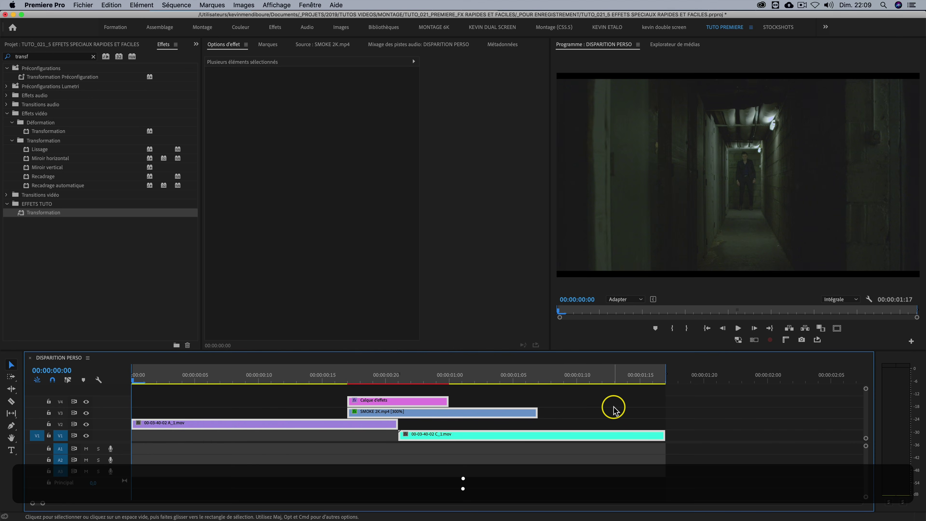
pyautogui.press('Return')
pyautogui.press('space')
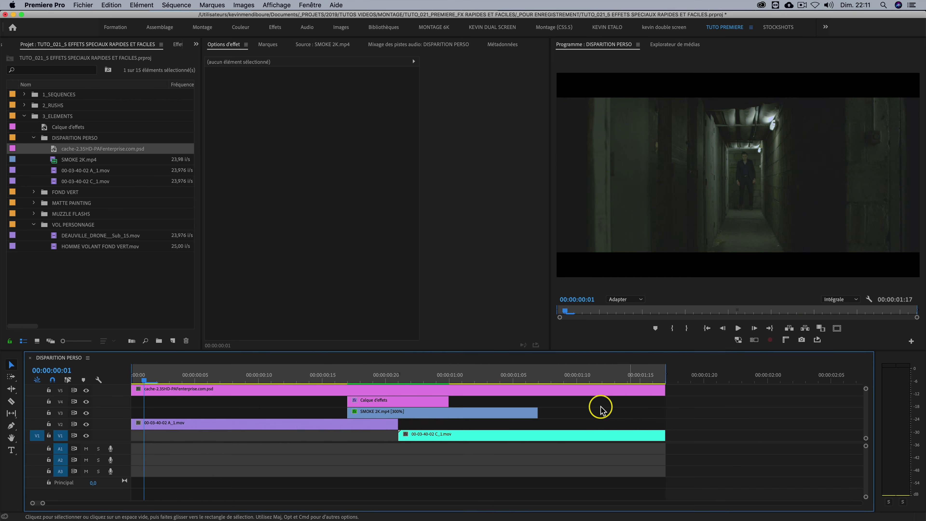
pyautogui.press('Home')
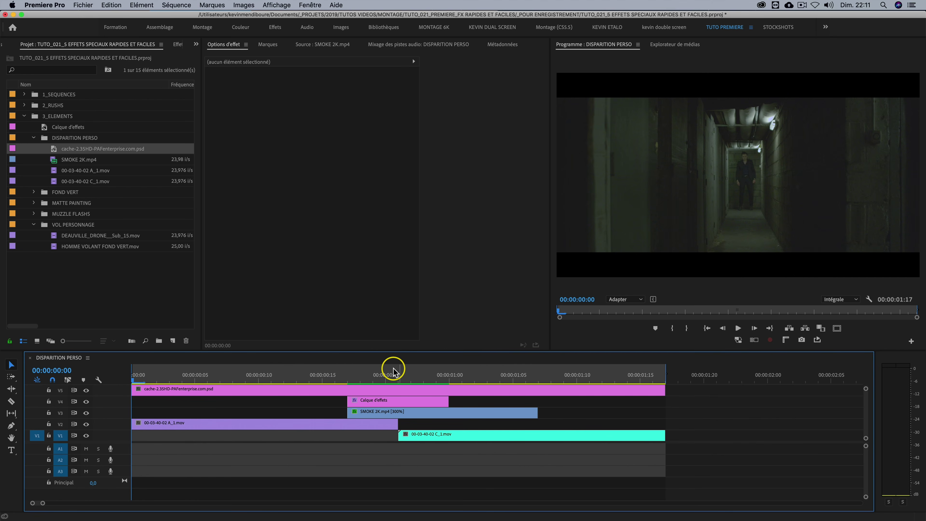
pyautogui.press('space')
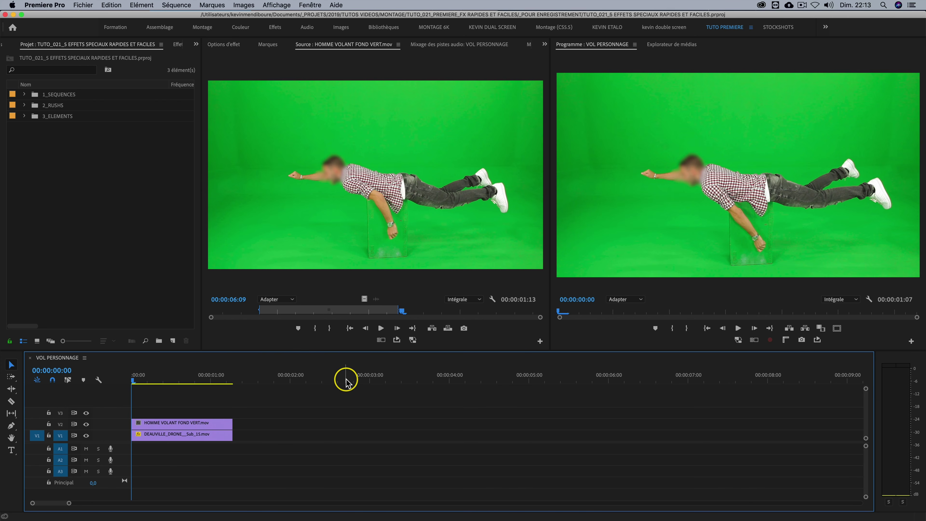
# - Find the UltraKey effect by searching for "key" and apply it to the HOMME VOLANT FOND VERT.mov clip
pyautogui.click(154, 380)
pyautogui.click(142, 424)
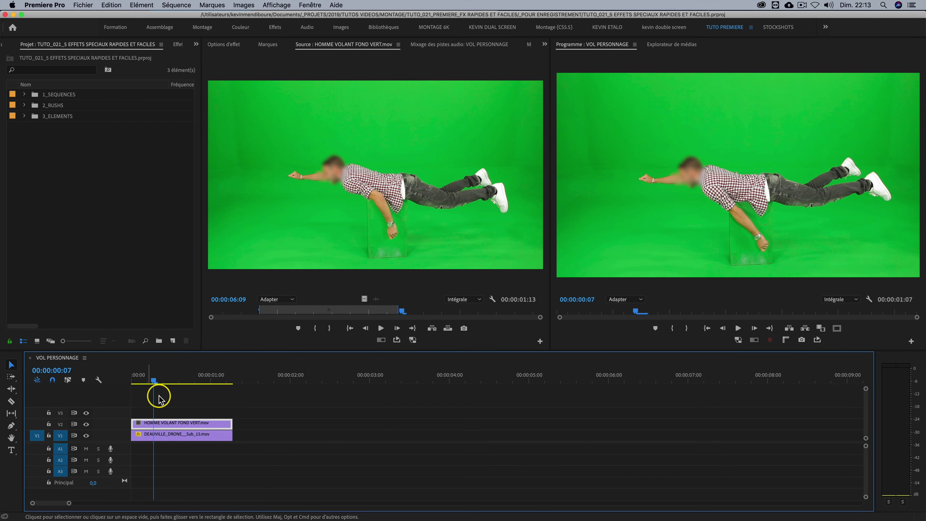
pyautogui.moveTo(148, 374)
pyautogui.mouseDown()
pyautogui.moveTo(203, 370)
pyautogui.moveTo(166, 374)
pyautogui.mouseUp()
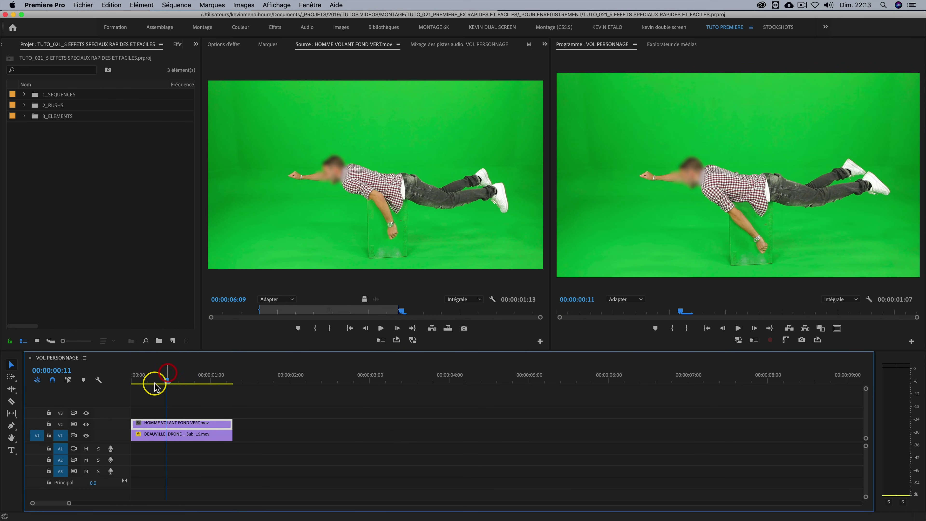
pyautogui.click(177, 45)
pyautogui.click(62, 56)
pyautogui.click(42, 124)
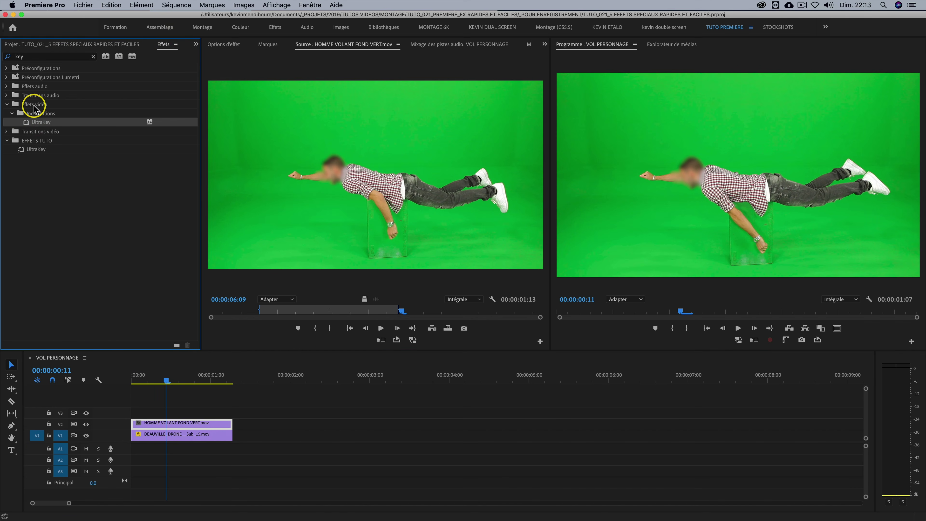
pyautogui.moveTo(174, 393); pyautogui.dragTo(157, 423)
# - Sample the green background as UltraKey's key color and set the effect's output to Couche Alpha
pyautogui.click(225, 45)
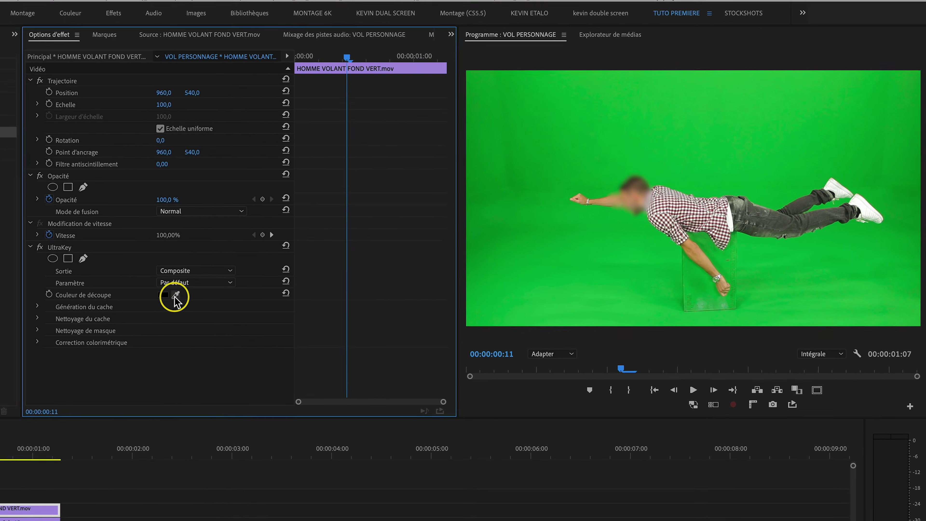
pyautogui.click(544, 268)
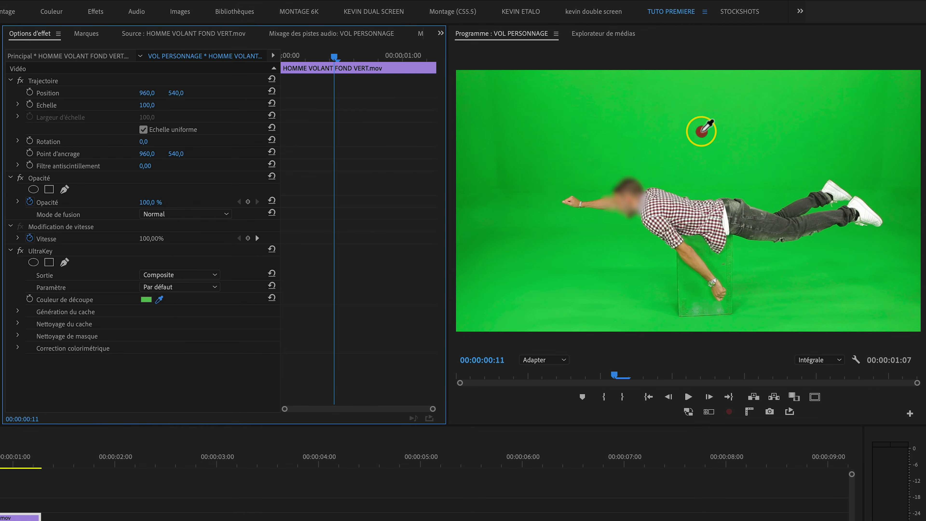
pyautogui.click(192, 274)
pyautogui.click(187, 293)
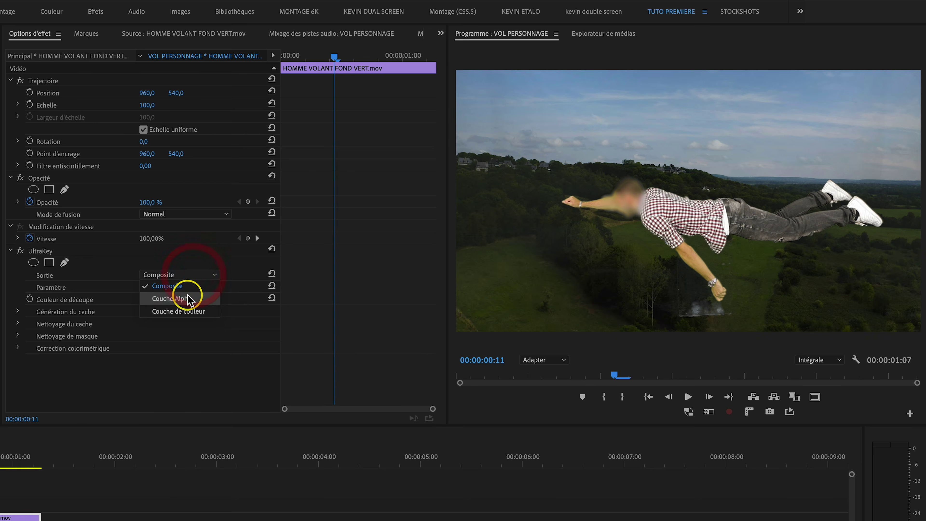
# - Set UltraKey's matte generation to Transparence 36, Tons clairs 18, Ombre 13, Tolérance 58 and Piédestal 83
pyautogui.click(18, 312)
pyautogui.scroll(-1, 179, 310)
pyautogui.moveTo(142, 294); pyautogui.dragTo(135, 294)
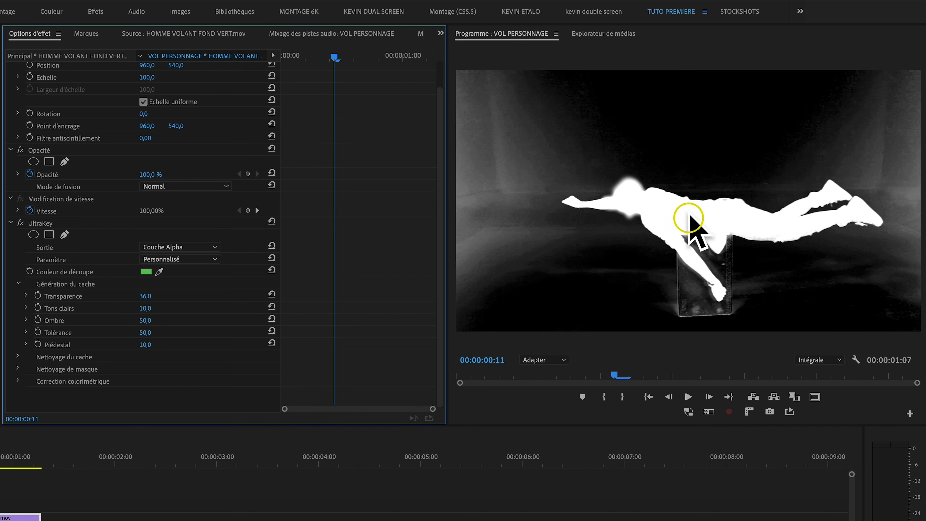
pyautogui.moveTo(144, 308); pyautogui.dragTo(149, 393)
# - Set UltraKey's matte cleanup to Erodé 7, Adoucissement 13, Contraste 17 and Centre 23, and set the output back to Composite
pyautogui.click(18, 356)
pyautogui.moveTo(145, 405); pyautogui.dragTo(153, 403)
pyautogui.click(179, 247)
pyautogui.click(183, 257)
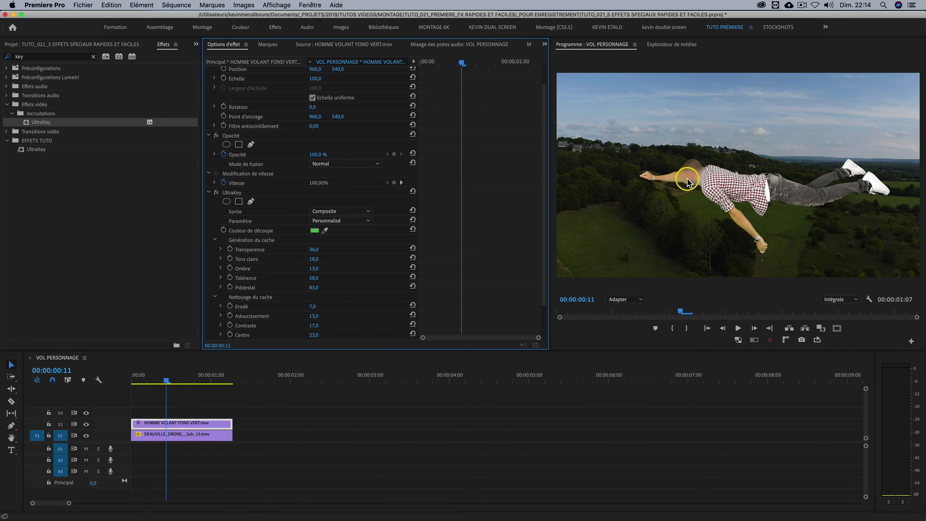
pyautogui.moveTo(173, 376); pyautogui.dragTo(211, 377)
# - Find the Miroir horizontal effect by searching for "miroir" and apply it to the HOMME VOLANT FOND VERT.mov clip
pyautogui.doubleClick(18, 56)
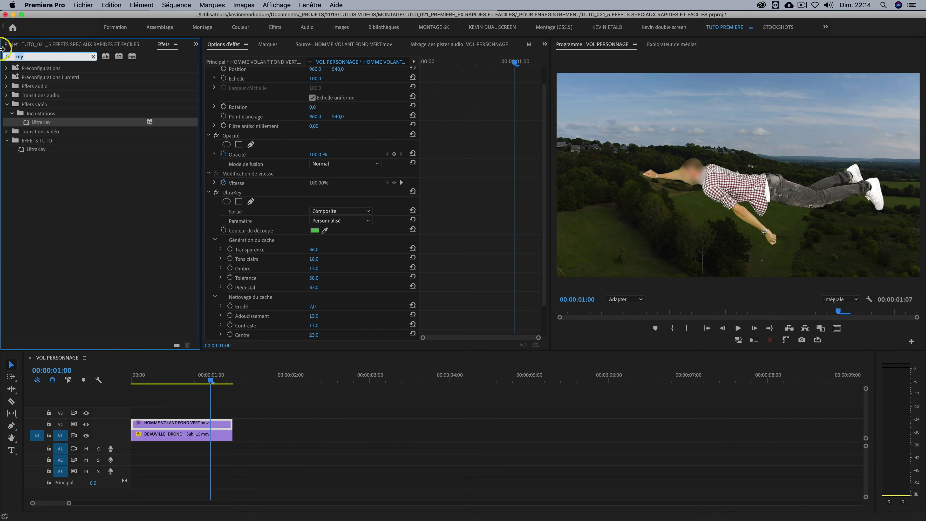
pyautogui.write('miroir')
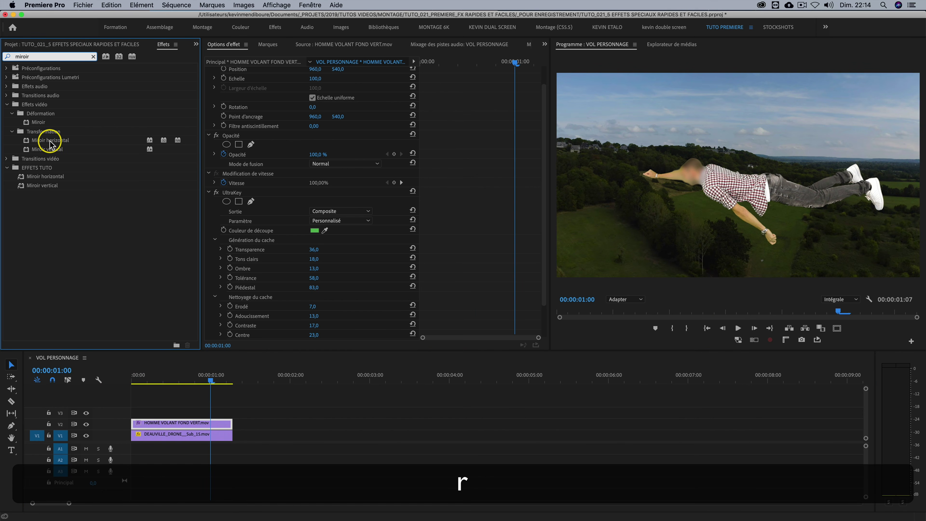
pyautogui.click(52, 142)
pyautogui.moveTo(244, 381); pyautogui.dragTo(184, 424)
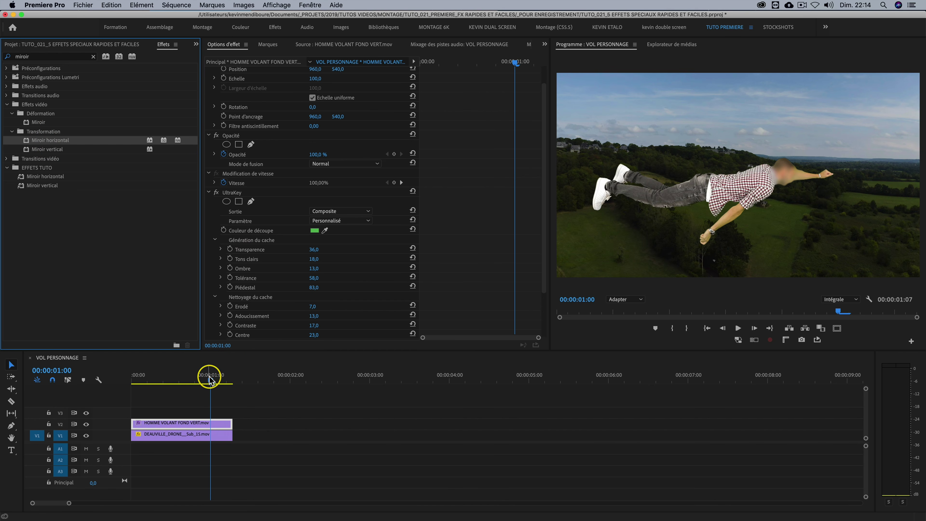
# - Scale the flying man clip down to about 63.3 and move it to about 632.4, 518.5 in the frame
pyautogui.moveTo(211, 380); pyautogui.dragTo(124, 377)
pyautogui.click(193, 423)
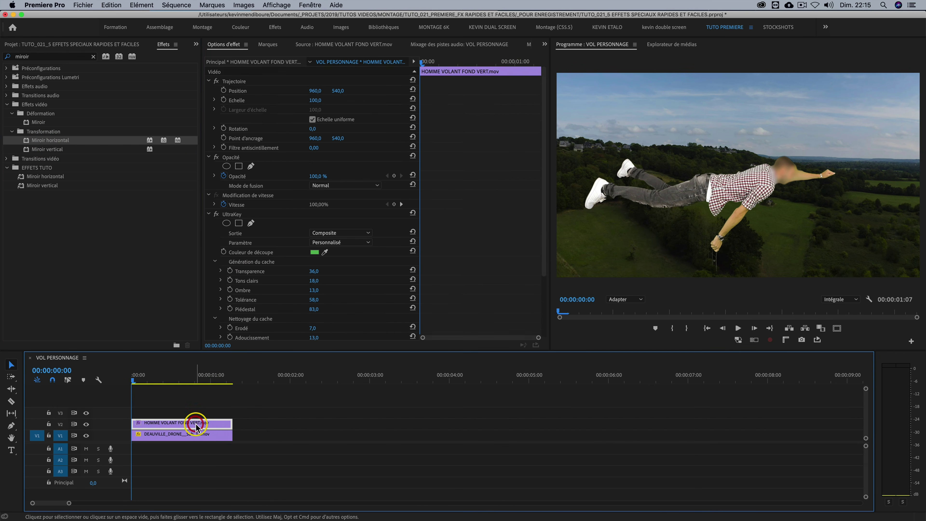
pyautogui.click(43, 81)
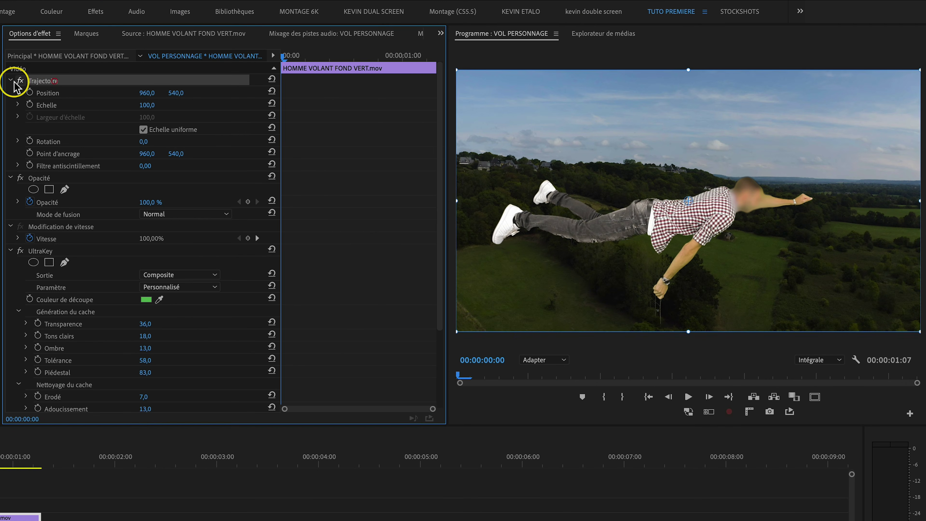
pyautogui.moveTo(734, 215)
pyautogui.mouseDown()
pyautogui.moveTo(732, 201)
pyautogui.moveTo(718, 219)
pyautogui.mouseUp()
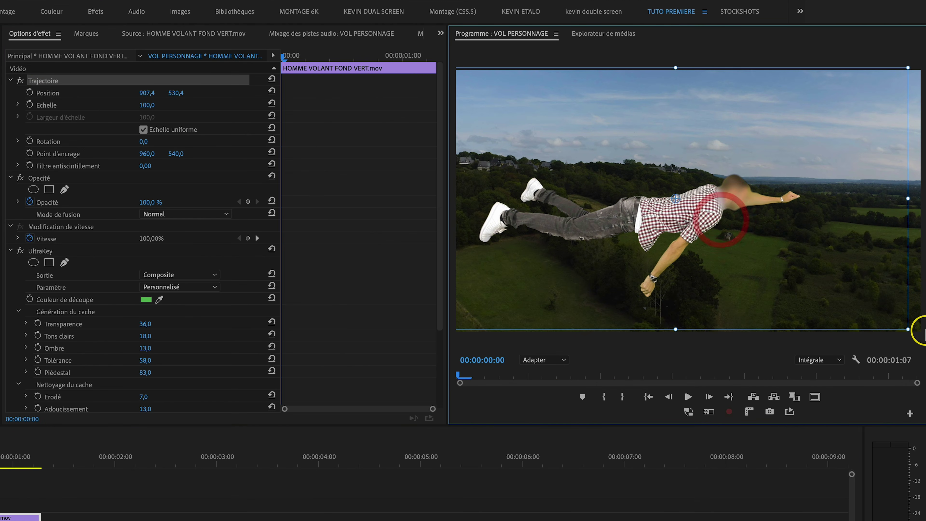
pyautogui.moveTo(908, 329); pyautogui.dragTo(816, 282)
pyautogui.moveTo(689, 214); pyautogui.dragTo(623, 215)
pyautogui.click(198, 485)
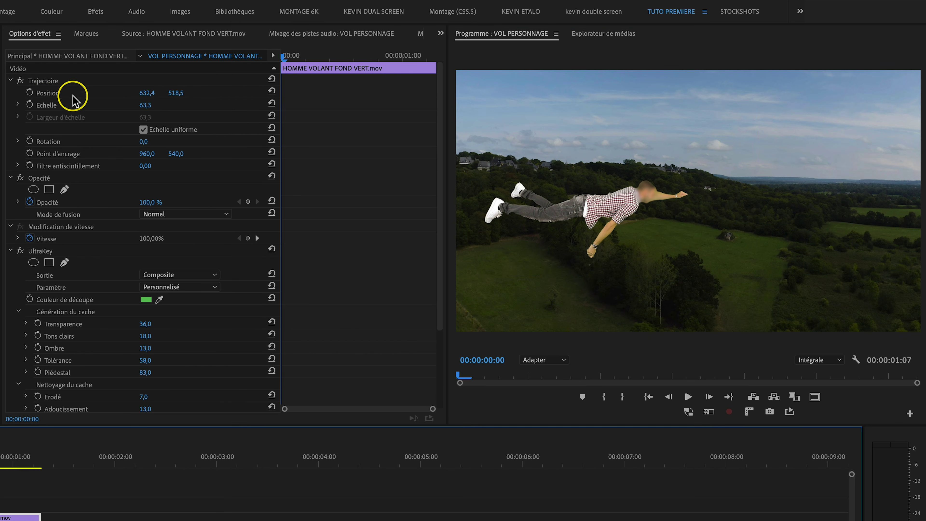
# - Move the flying man partly out of frame to about 381.4, 528.1 and turn on Position keyframing at 00:00:00:00
pyautogui.click(46, 80)
pyautogui.moveTo(597, 195); pyautogui.dragTo(544, 217)
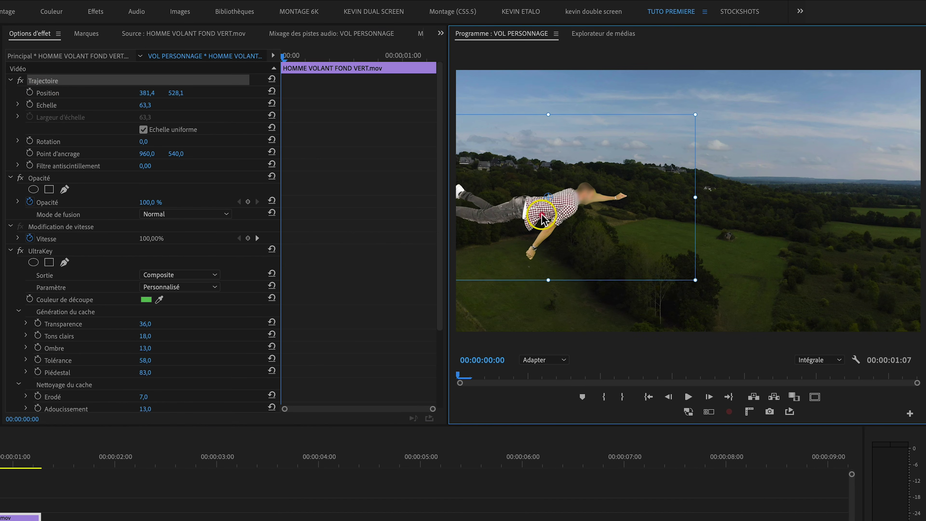
pyautogui.click(29, 93)
# - Move the flying man across the frame to about 1548.2, 499.4 at 00:00:01:06 to animate his flight
pyautogui.moveTo(26, 460); pyautogui.dragTo(38, 461)
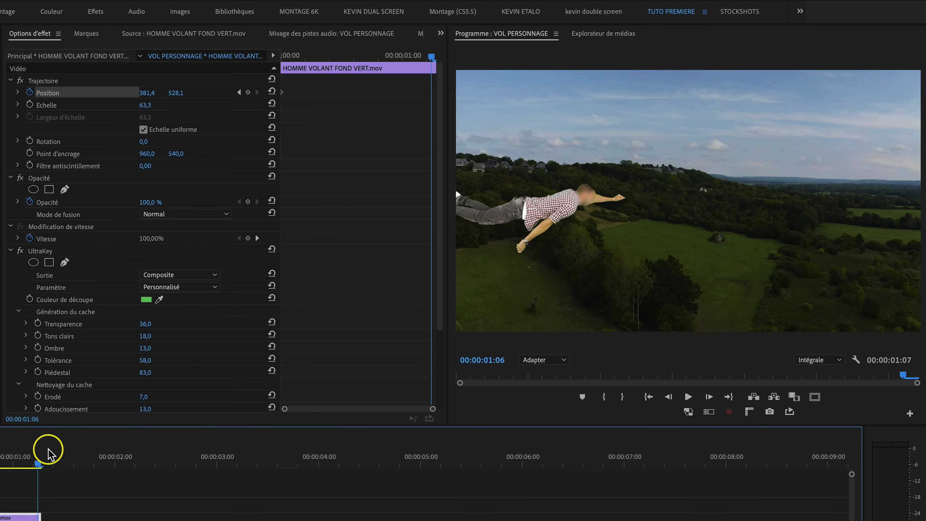
pyautogui.click(44, 80)
pyautogui.moveTo(570, 219); pyautogui.dragTo(820, 207)
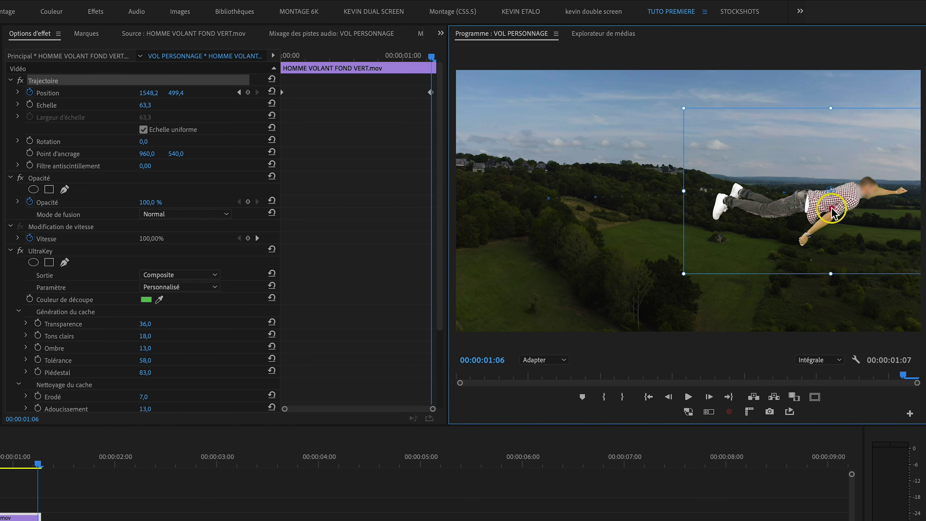
# - Play the flight animation from the start and stop partway through, at 00:00:00:14
pyautogui.moveTo(45, 459); pyautogui.dragTo(0, 459)
pyautogui.press('space')
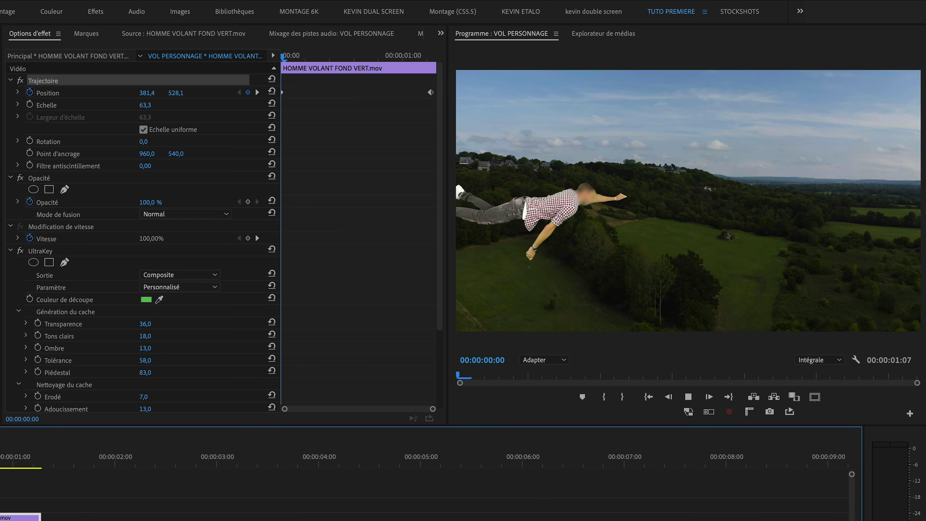
pyautogui.click(441, 485)
pyautogui.click(347, 496)
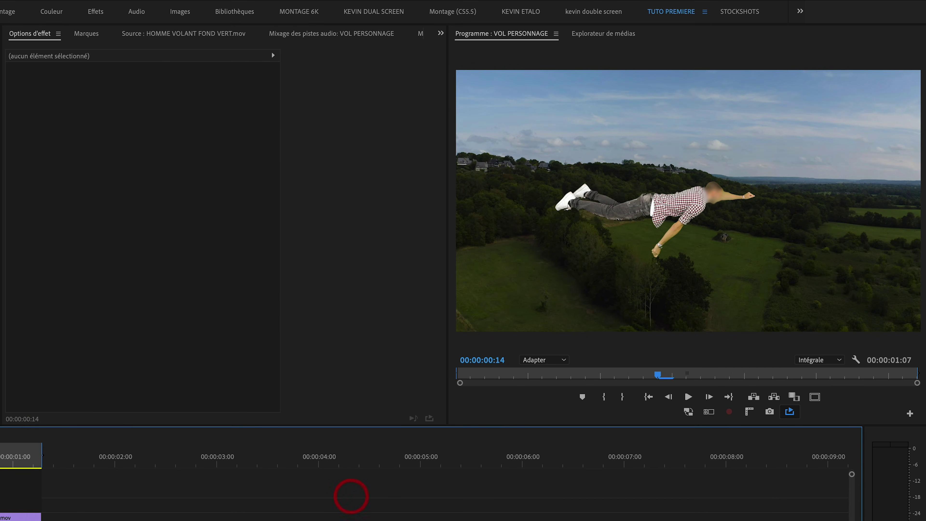
# - Draw a small closed pen mask in the flying man clip's Opacity, around the area just below his lower hand
pyautogui.click(19, 515)
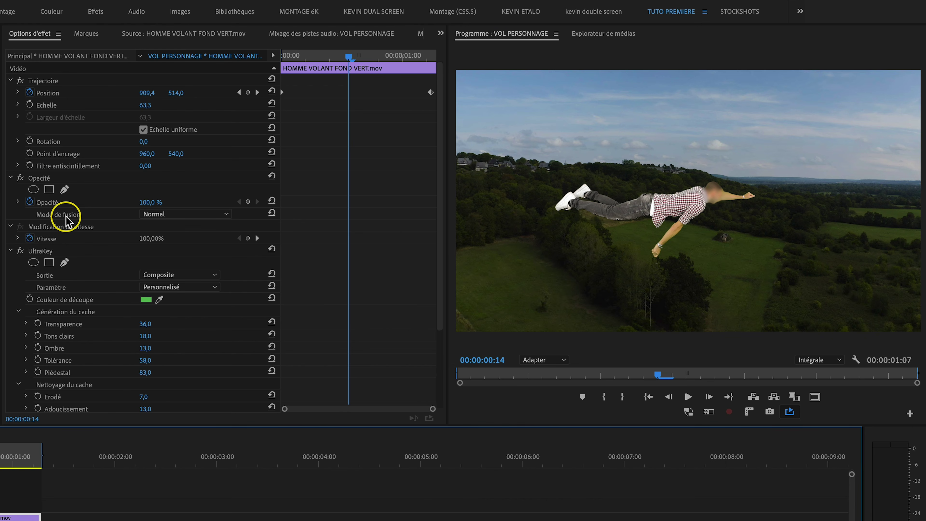
pyautogui.click(64, 189)
pyautogui.click(667, 261)
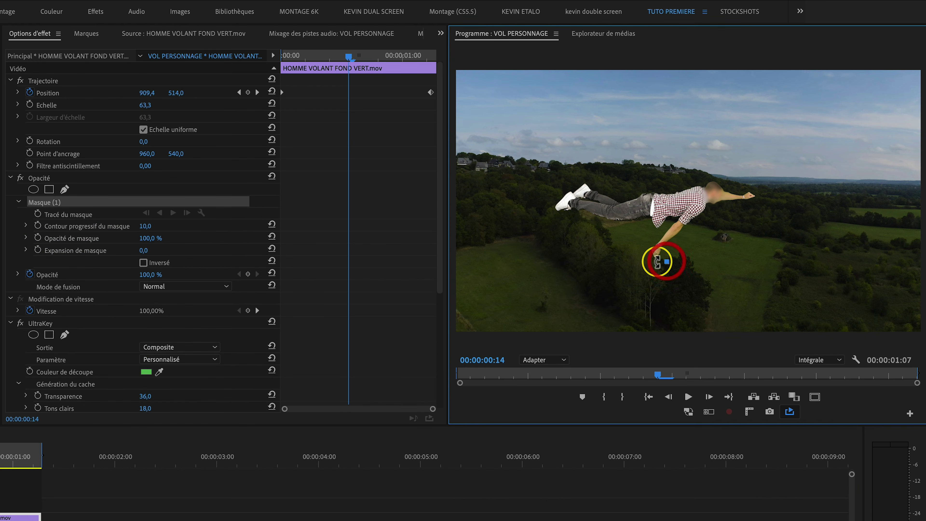
pyautogui.click(536, 361)
pyautogui.click(541, 450)
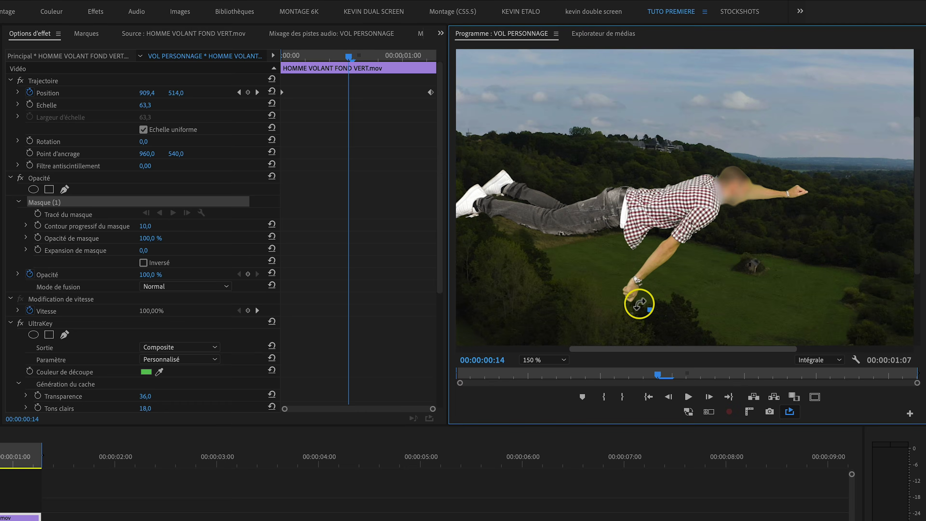
pyautogui.moveTo(634, 305); pyautogui.dragTo(621, 318)
pyautogui.click(626, 327)
pyautogui.click(670, 326)
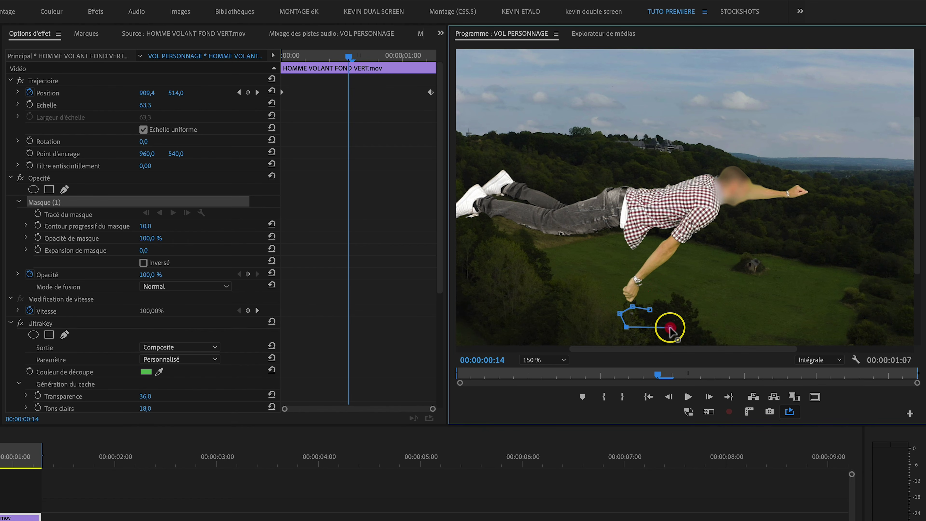
pyautogui.click(652, 312)
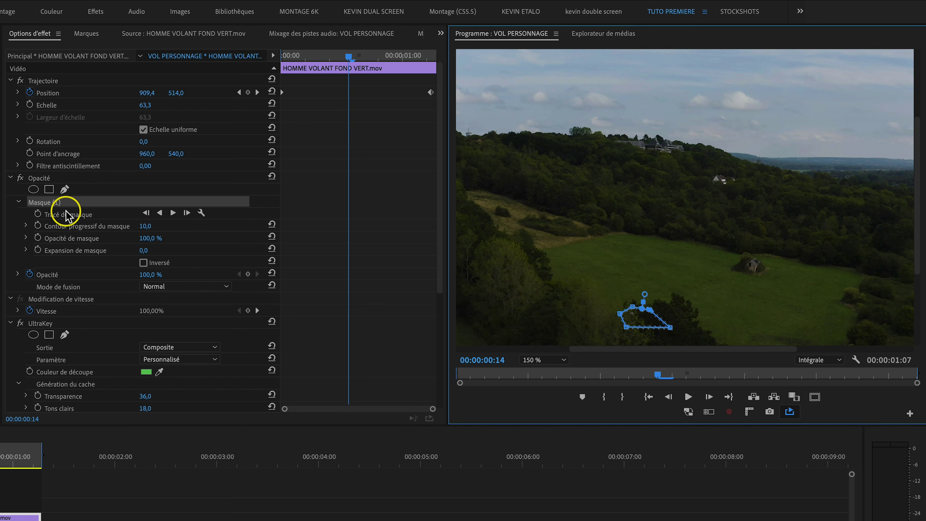
# - Invert the opacity mask so only the area below the hand is hidden, and deselect the clip
pyautogui.click(143, 262)
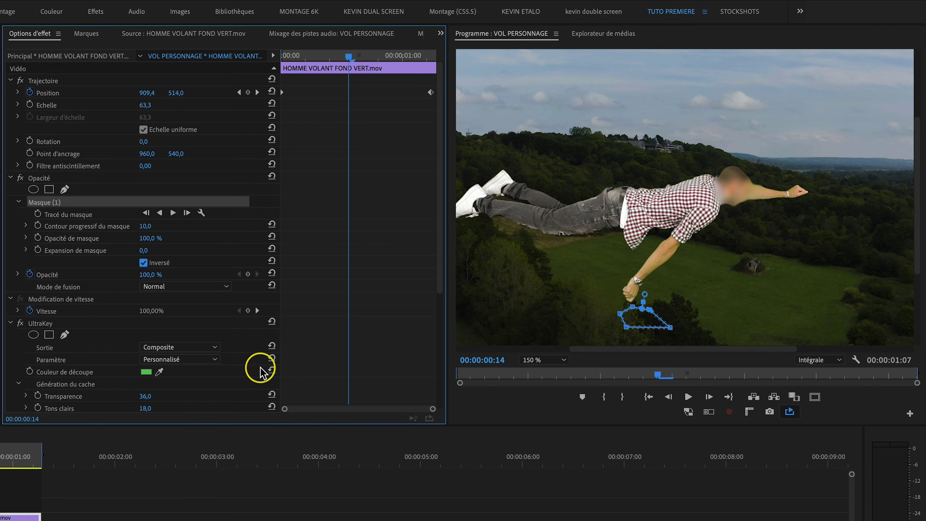
pyautogui.click(122, 496)
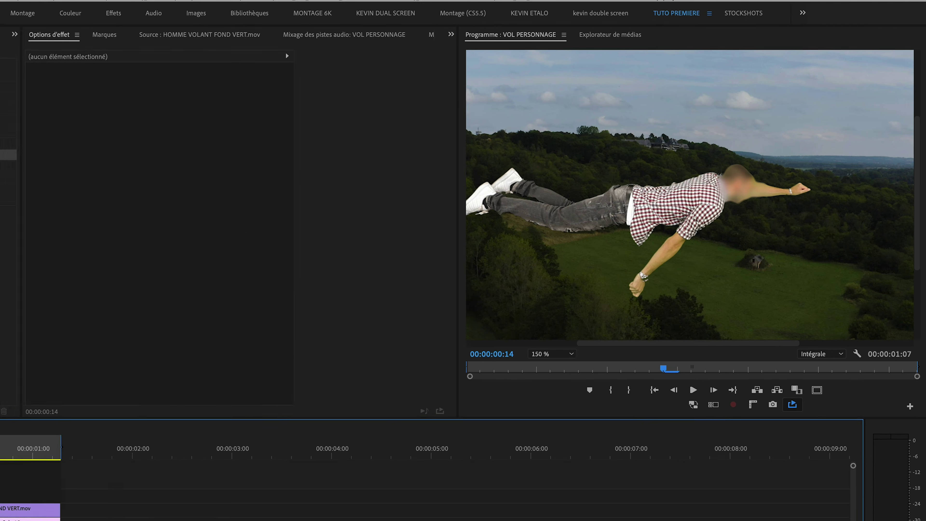
pyautogui.click(95, 490)
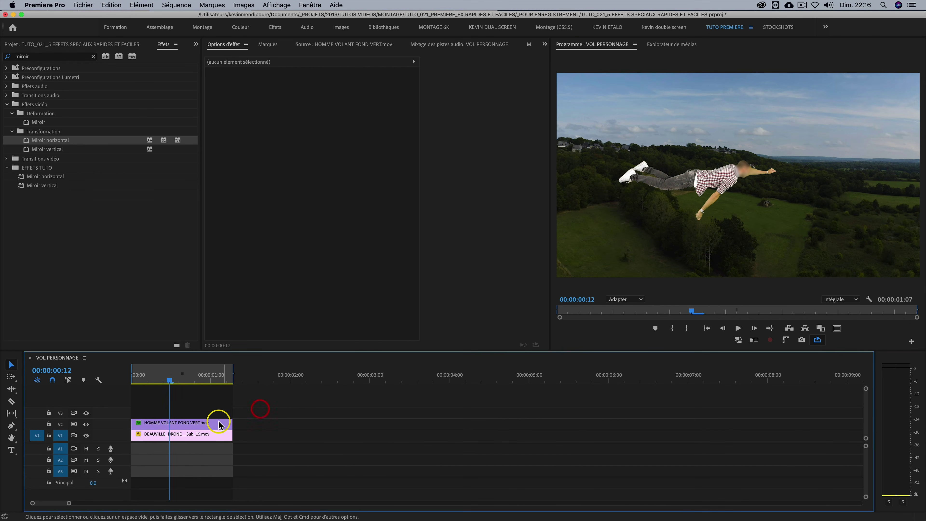
# - Find the Couleur Lumetri effect with the search "couleur" and apply it to HOMME VOLANT FOND VERT.mov
pyautogui.click(212, 423)
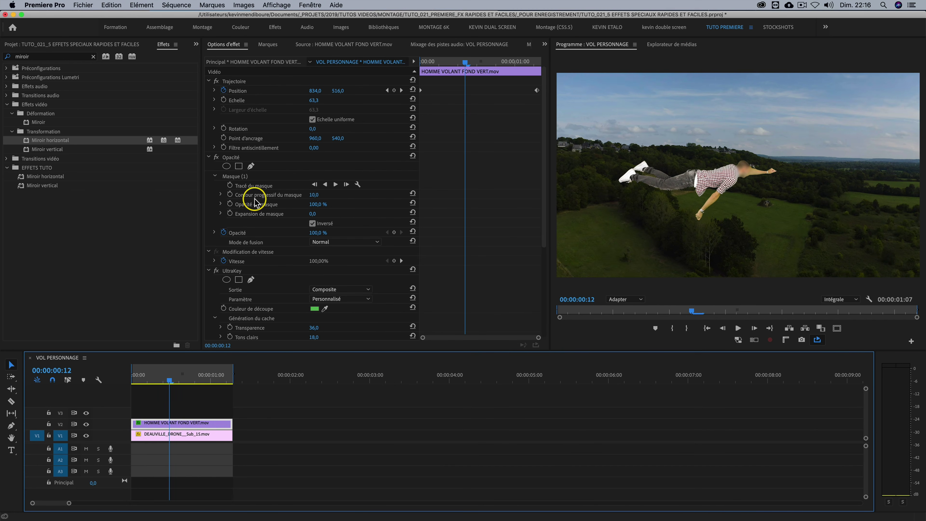
pyautogui.click(32, 57)
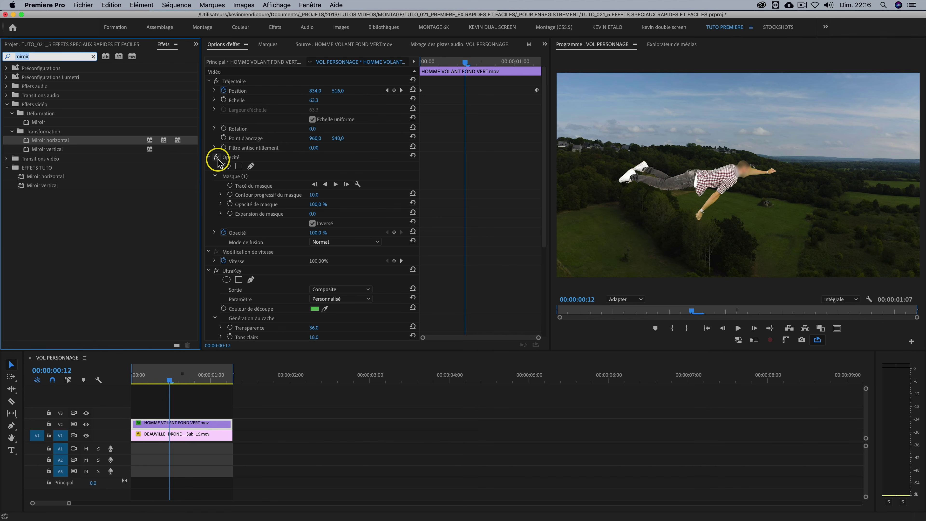
pyautogui.press('super+a')
pyautogui.write('couleur')
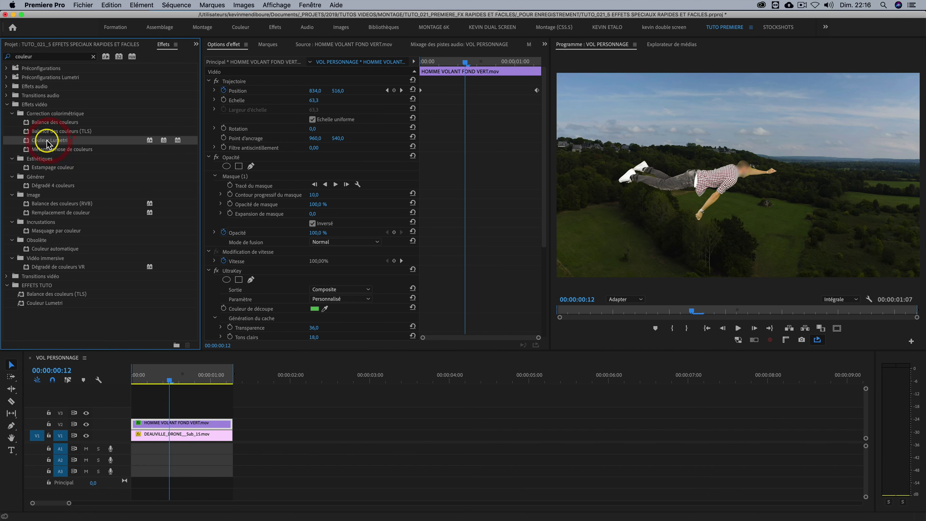
pyautogui.moveTo(109, 169); pyautogui.dragTo(193, 424)
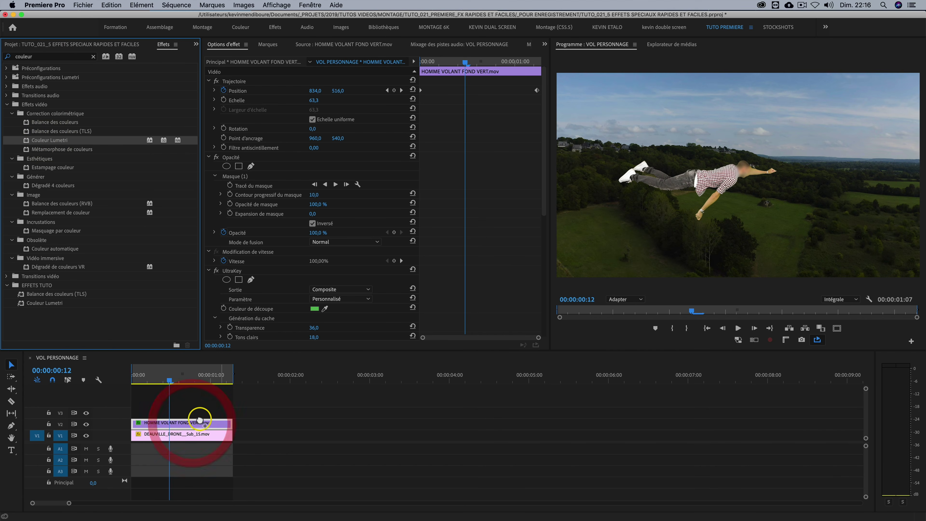
# - Set Lumetri's basic correction to exposure -1.3, contrast 49, highlights -13, shadows 11, whites 10 and blacks 4
pyautogui.scroll(-10, 496, 168)
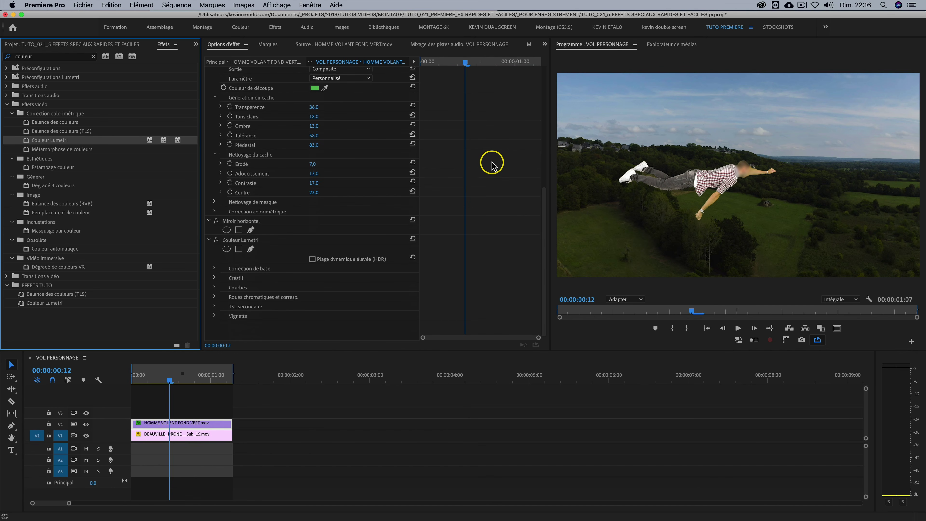
pyautogui.click(213, 269)
pyautogui.scroll(-5, 467, 256)
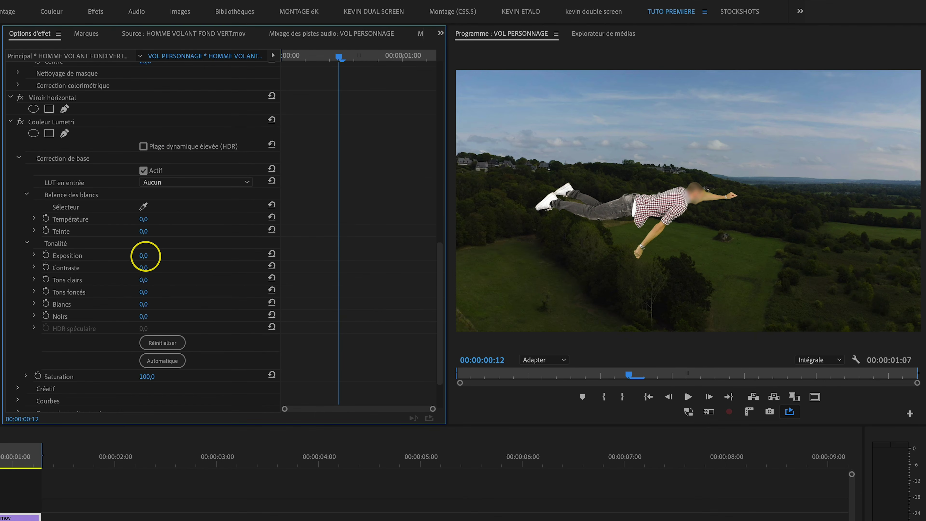
pyautogui.moveTo(145, 256); pyautogui.dragTo(145, 270)
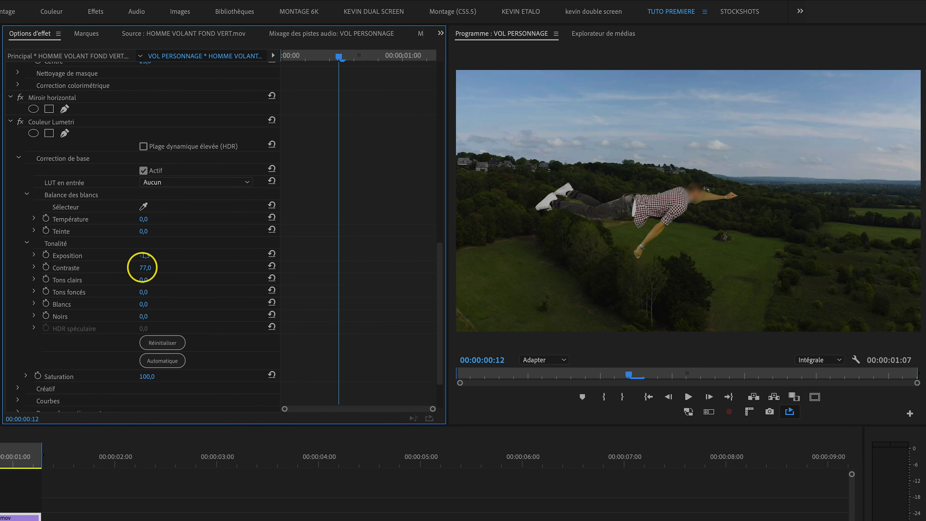
pyautogui.moveTo(144, 292); pyautogui.dragTo(155, 290)
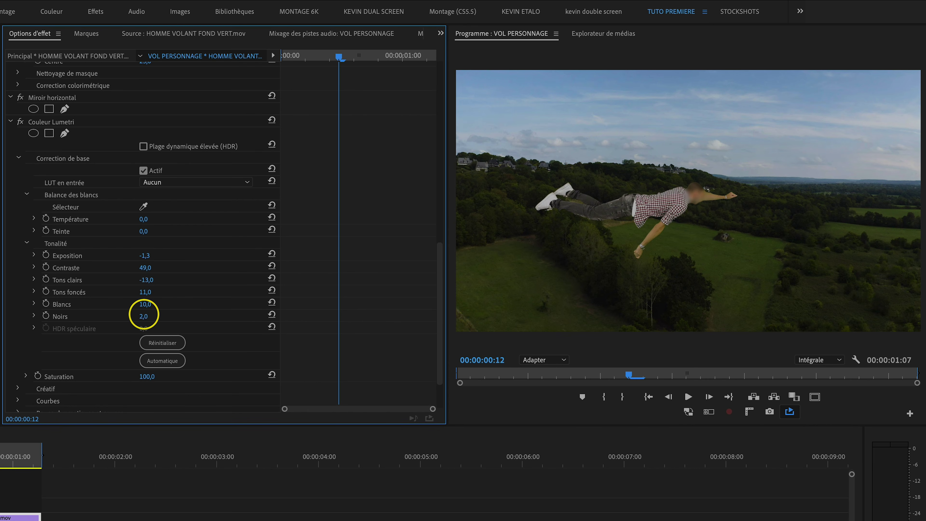
# - Raise the saturation in Lumetri's Creative adjustments to about 61
pyautogui.scroll(-2, 234, 316)
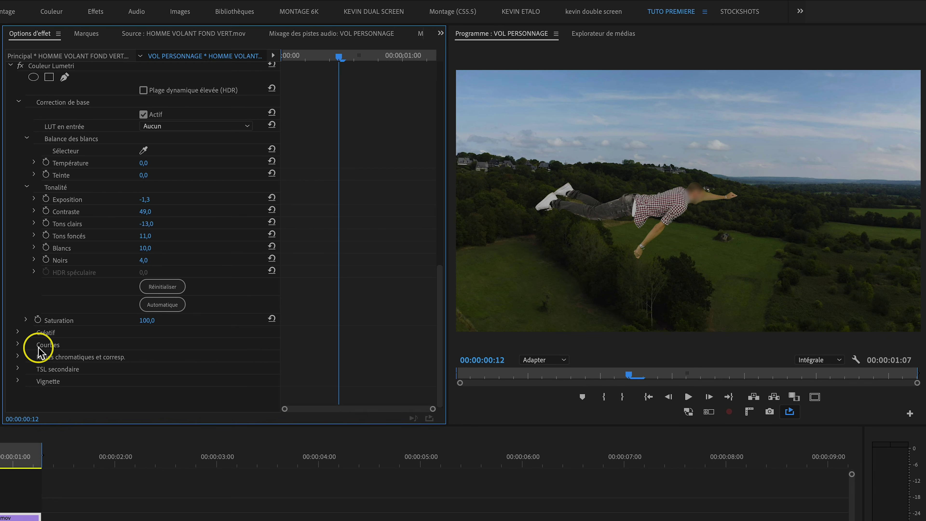
pyautogui.click(17, 333)
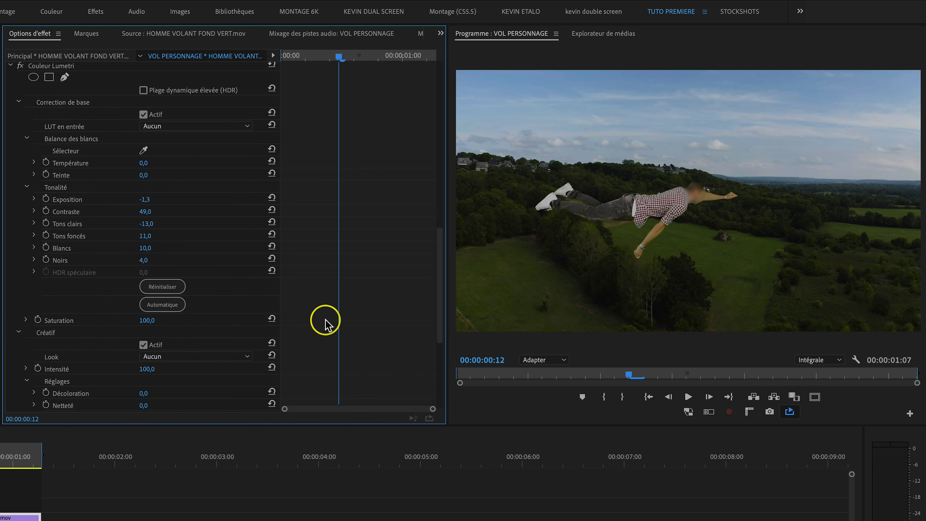
pyautogui.scroll(-4, 328, 319)
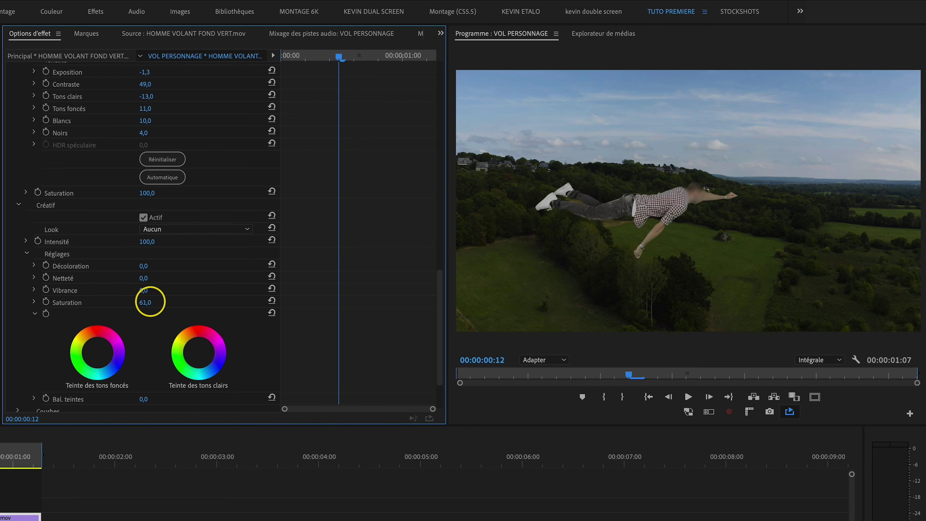
# - Pull the green RGB curve slightly down using three points, and fine-tune the middle of the blue and red curves
pyautogui.scroll(-2, 155, 303)
pyautogui.click(17, 342)
pyautogui.scroll(-6, 303, 291)
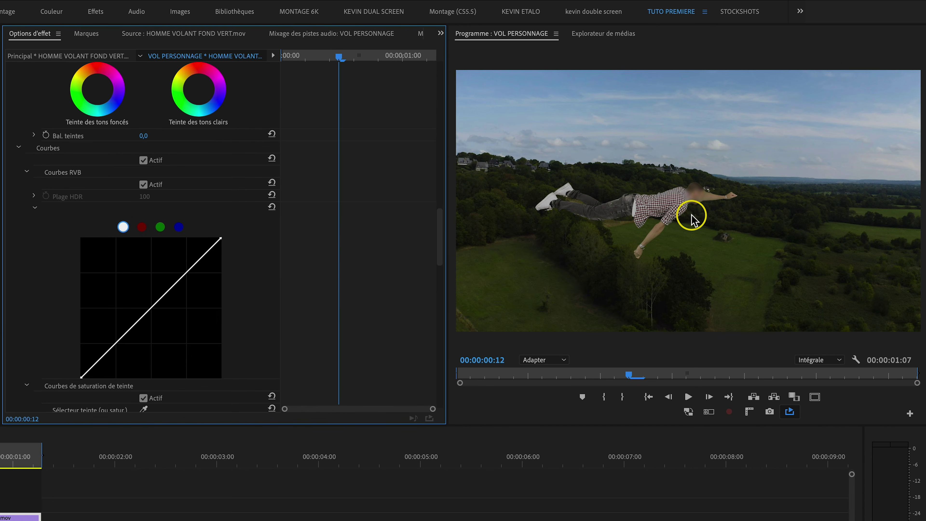
pyautogui.click(535, 360)
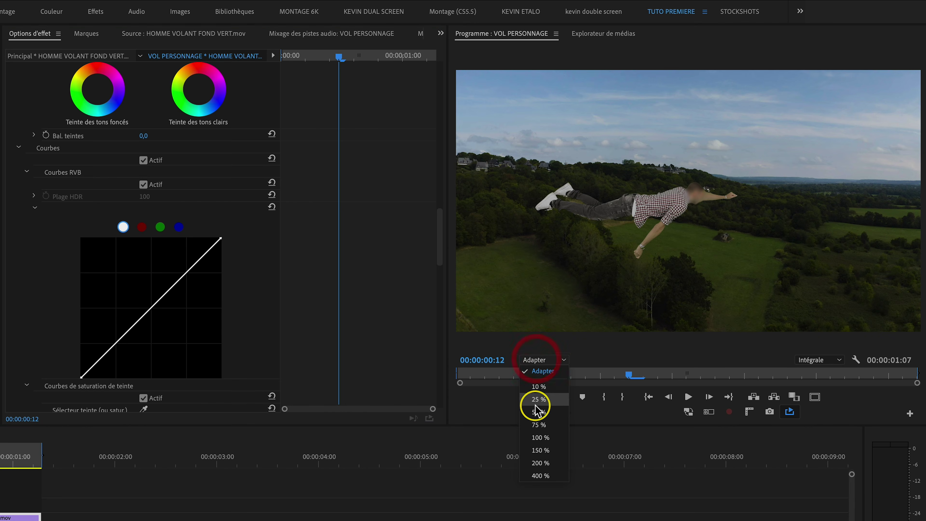
pyautogui.click(543, 449)
pyautogui.click(160, 227)
pyautogui.moveTo(150, 311)
pyautogui.mouseDown()
pyautogui.moveTo(156, 317)
pyautogui.moveTo(153, 308)
pyautogui.mouseUp()
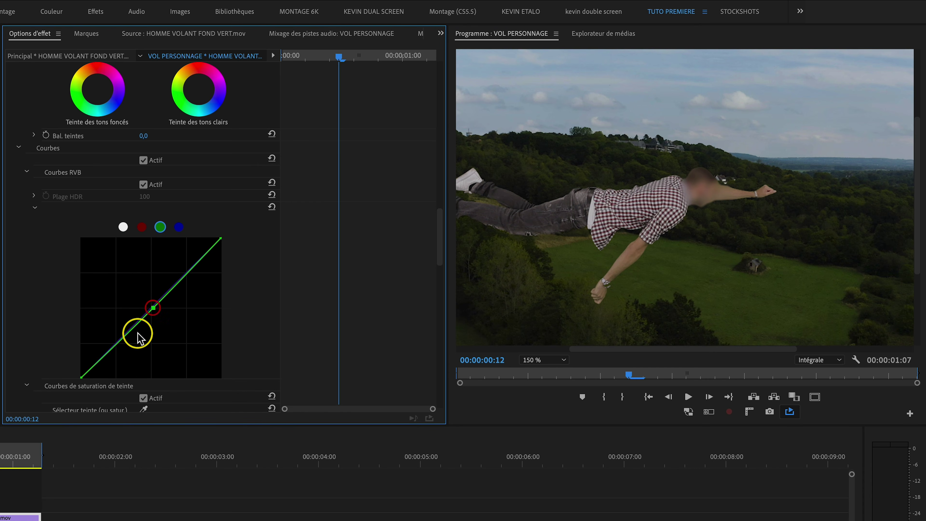
pyautogui.moveTo(116, 347); pyautogui.dragTo(114, 344)
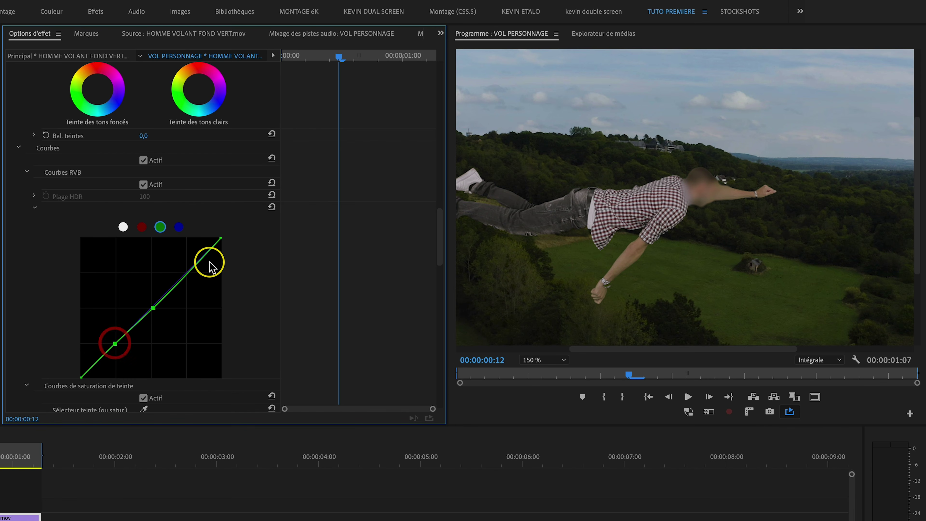
pyautogui.moveTo(188, 270); pyautogui.dragTo(189, 269)
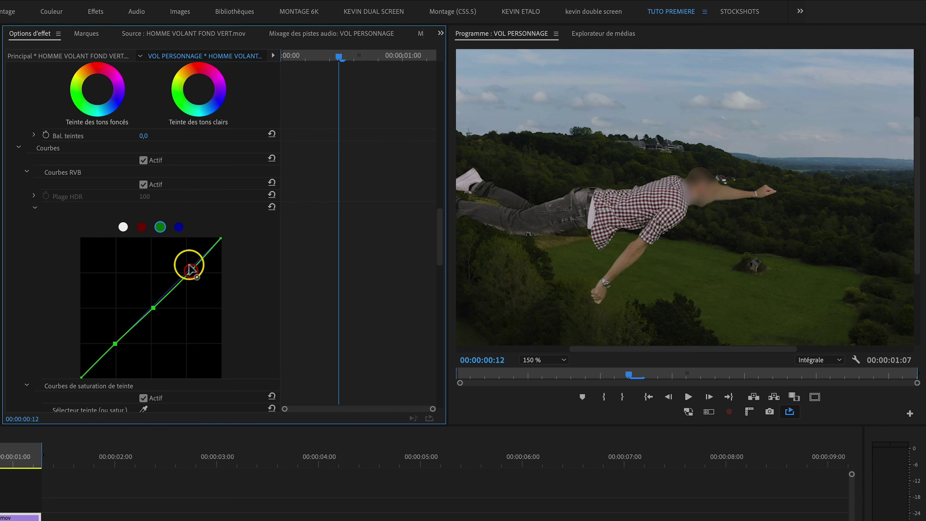
pyautogui.click(179, 227)
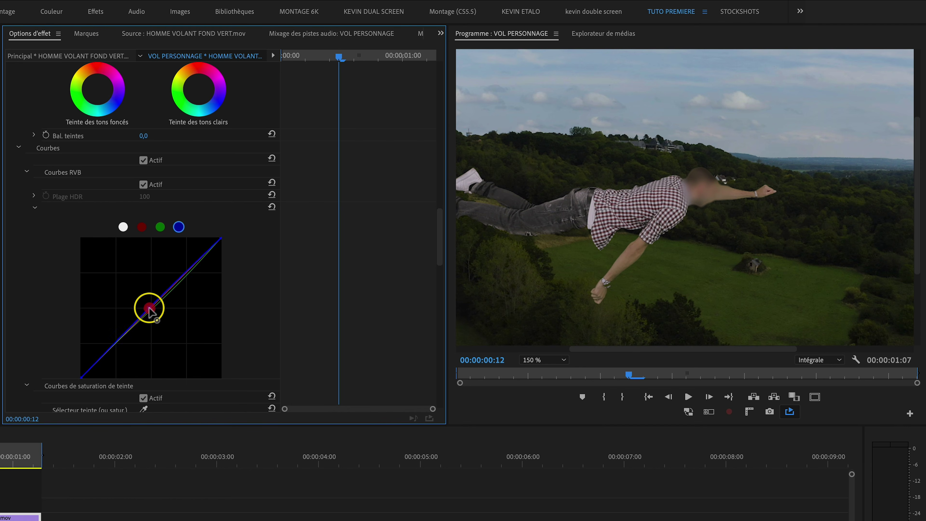
pyautogui.click(142, 227)
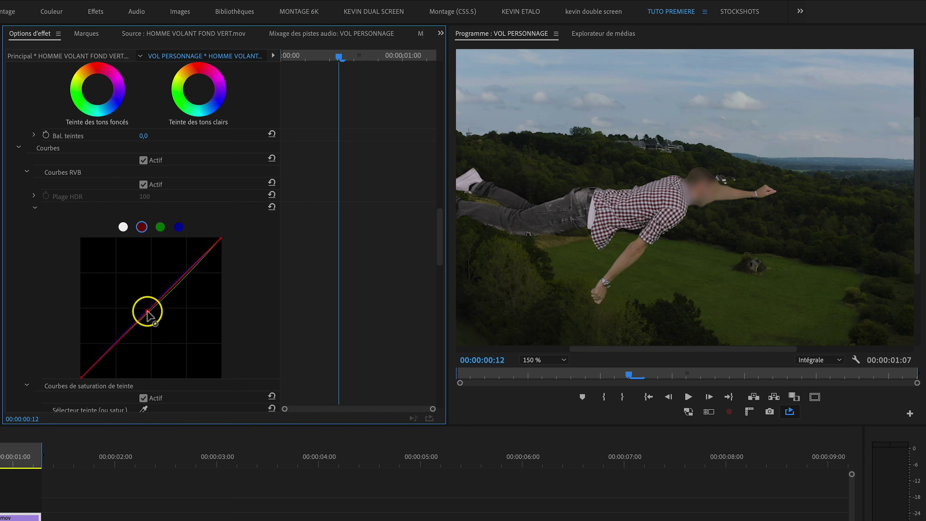
# - Shape the white RGB curve with three points, lowering shadows and midtones while holding the highlights, and preview the flight
pyautogui.click(123, 227)
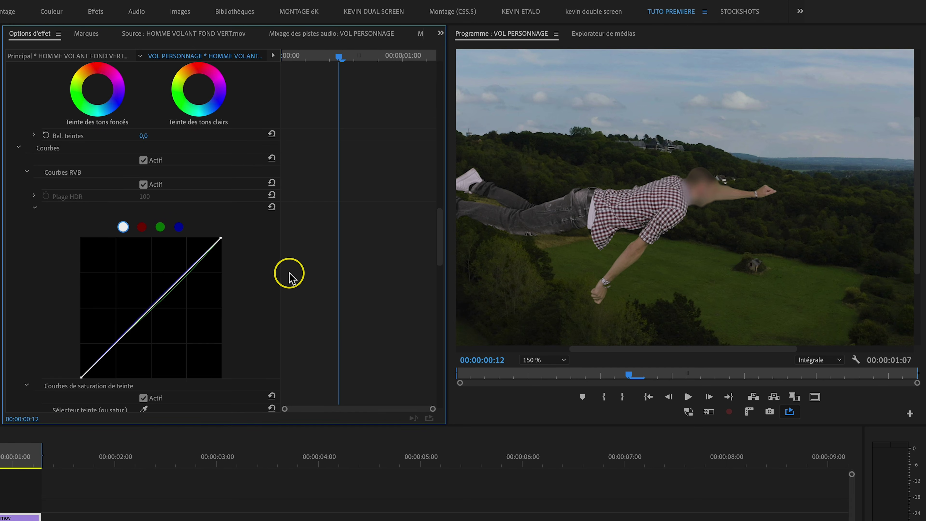
pyautogui.scroll(-2, 289, 276)
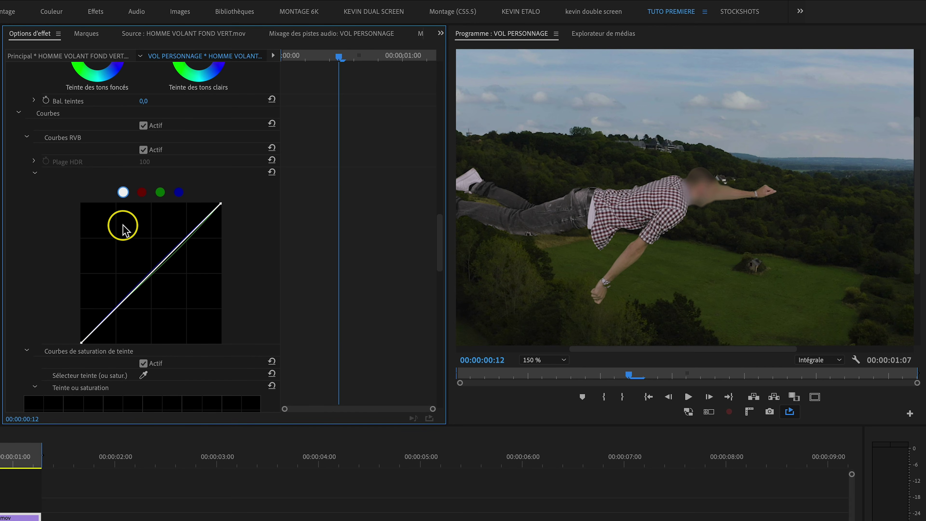
pyautogui.click(150, 276)
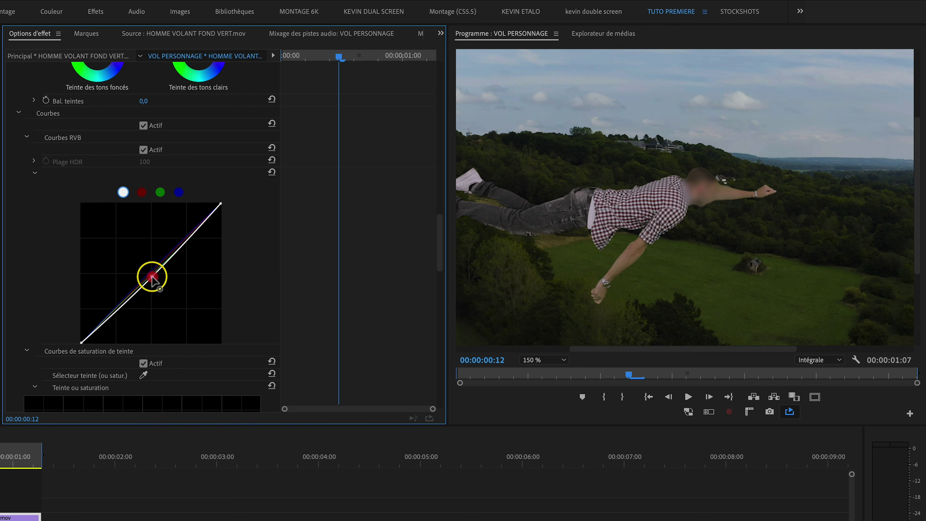
pyautogui.moveTo(150, 276); pyautogui.dragTo(155, 277)
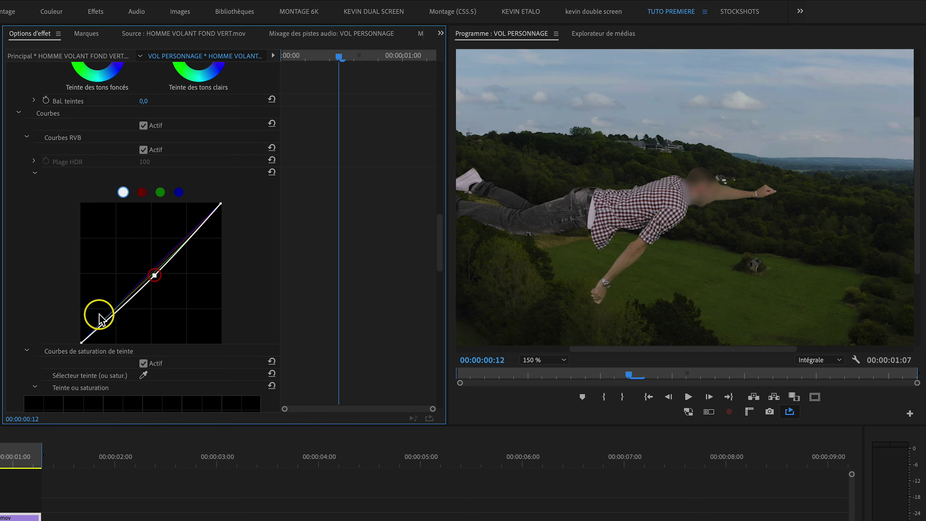
pyautogui.moveTo(119, 316); pyautogui.dragTo(118, 312)
pyautogui.moveTo(188, 231); pyautogui.dragTo(191, 232)
pyautogui.press('space')
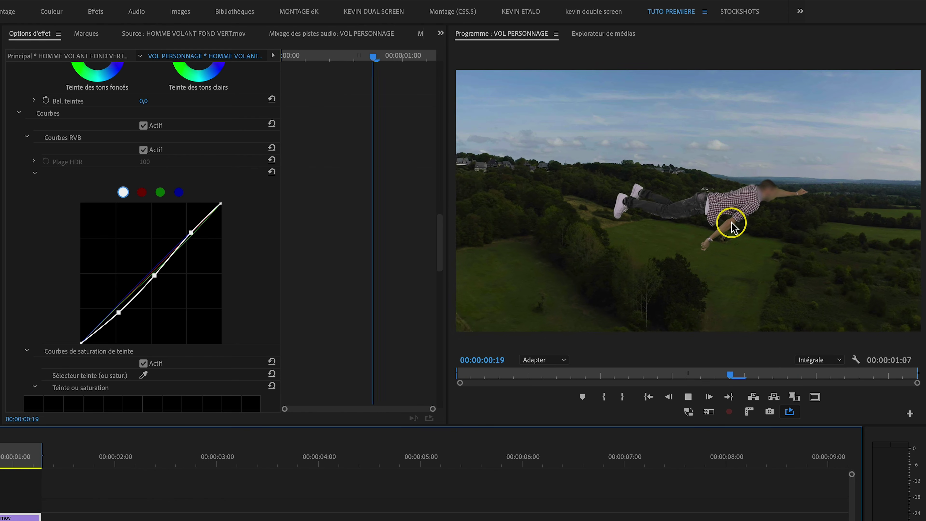
pyautogui.press('space')
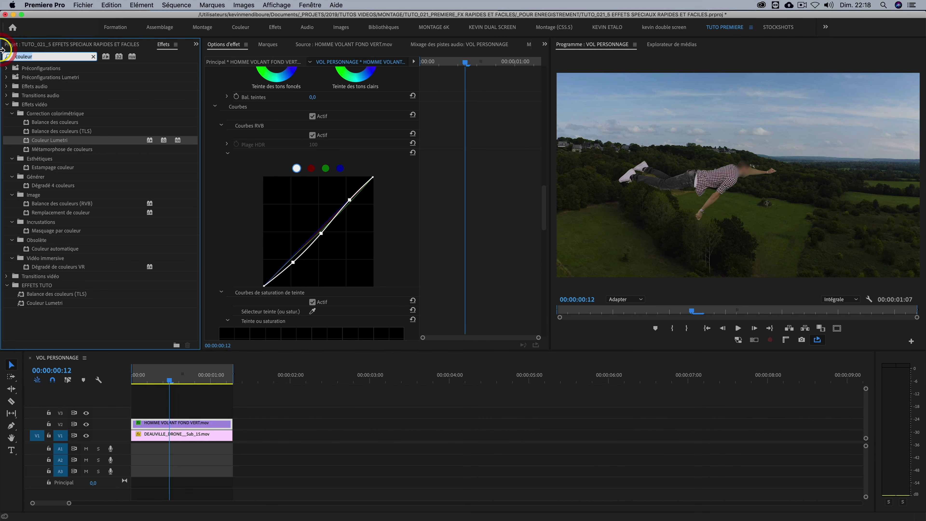
# - Find the Flou directionnel effect with the search "flou" and apply it to the flying man clip
pyautogui.write('flou')
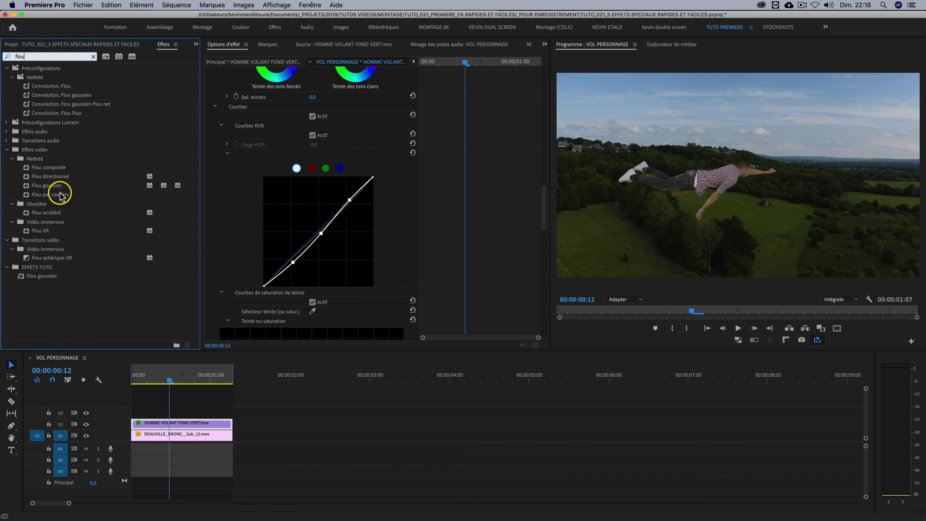
pyautogui.click(59, 177)
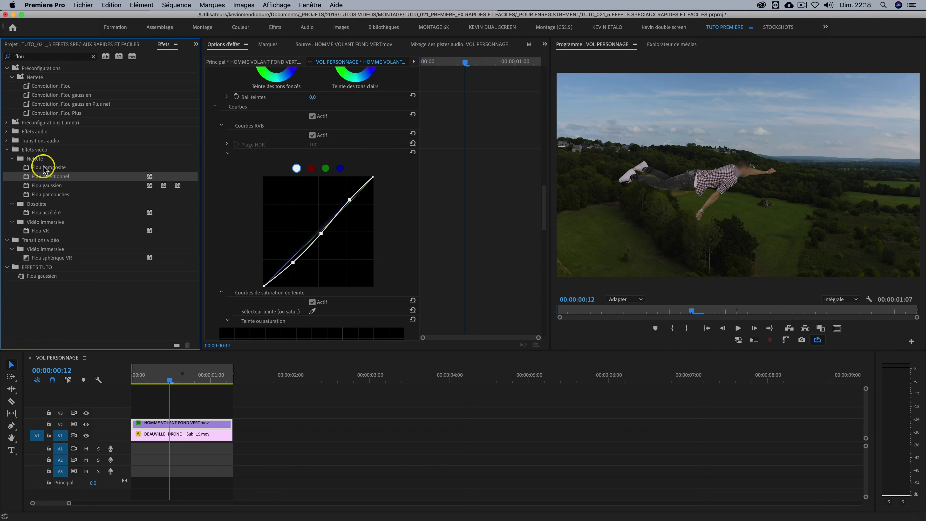
pyautogui.moveTo(209, 322); pyautogui.dragTo(179, 423)
# - Set the directional blur's angle to 90° and increase its distance slightly to add motion blur to the man
pyautogui.moveTo(544, 201); pyautogui.dragTo(542, 321)
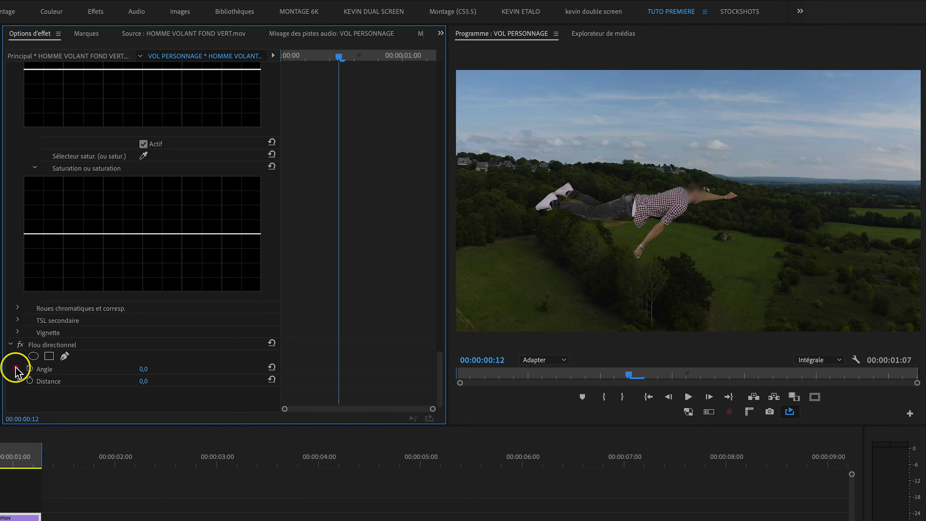
pyautogui.click(17, 368)
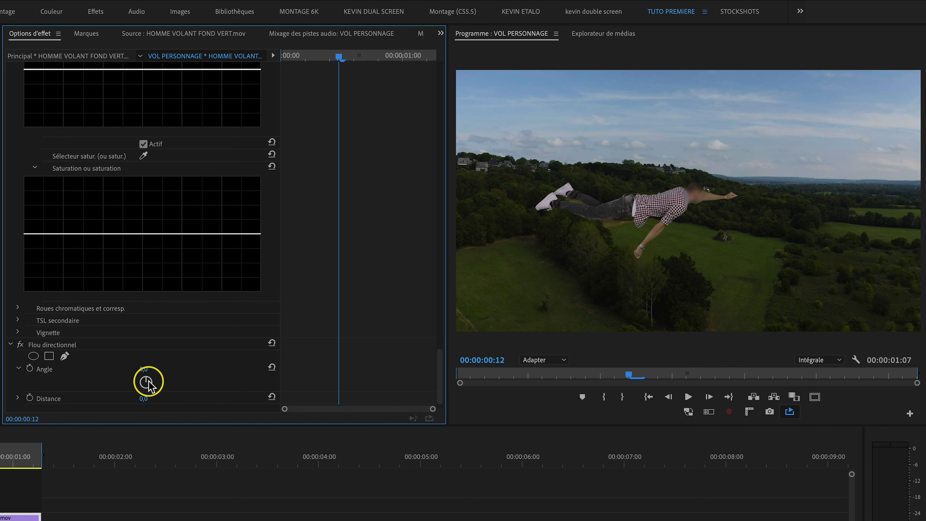
pyautogui.click(148, 368)
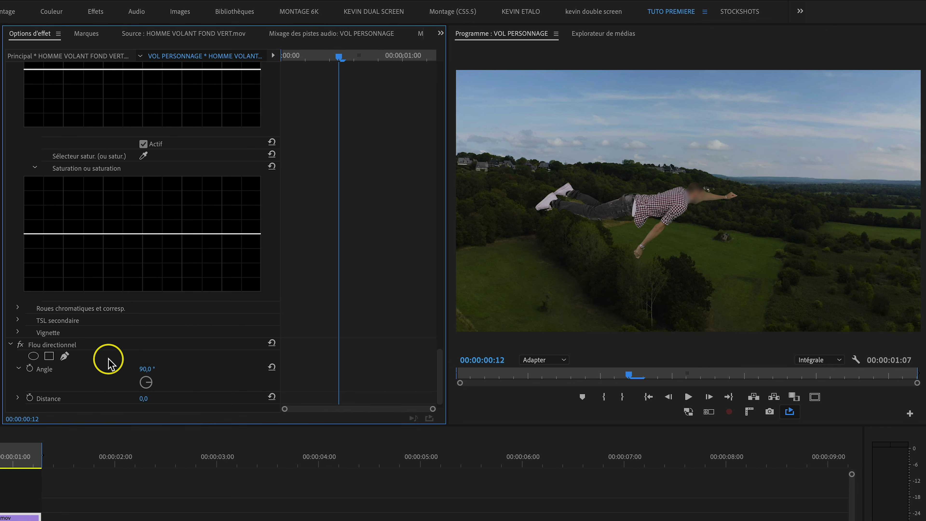
pyautogui.moveTo(146, 403)
pyautogui.mouseDown()
pyautogui.moveTo(168, 403)
pyautogui.moveTo(146, 403)
pyautogui.mouseUp()
# - Play the blurred, colour-matched flight animation from the start
pyautogui.press('Home')
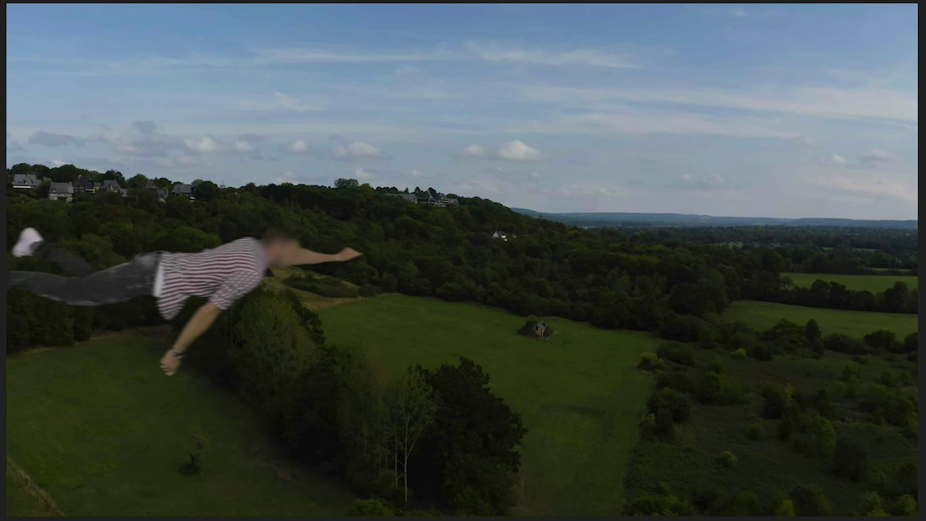
pyautogui.press('space')
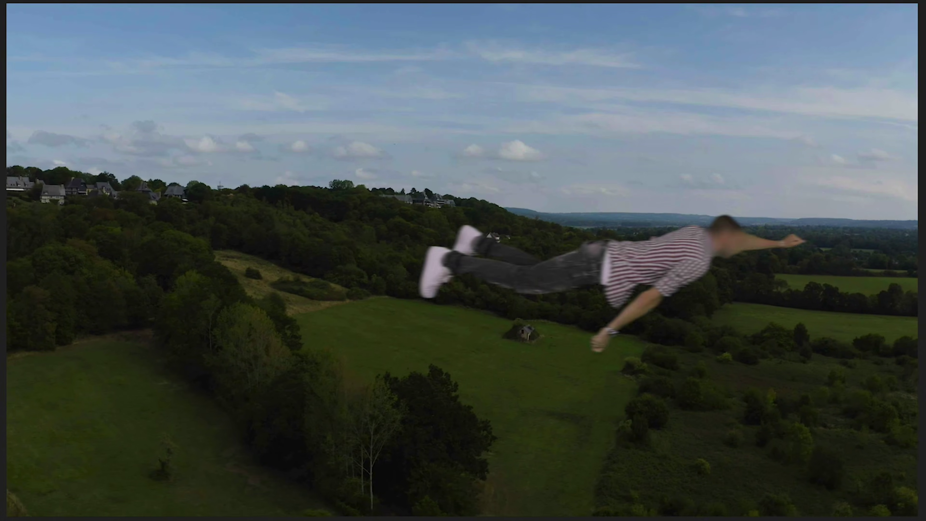